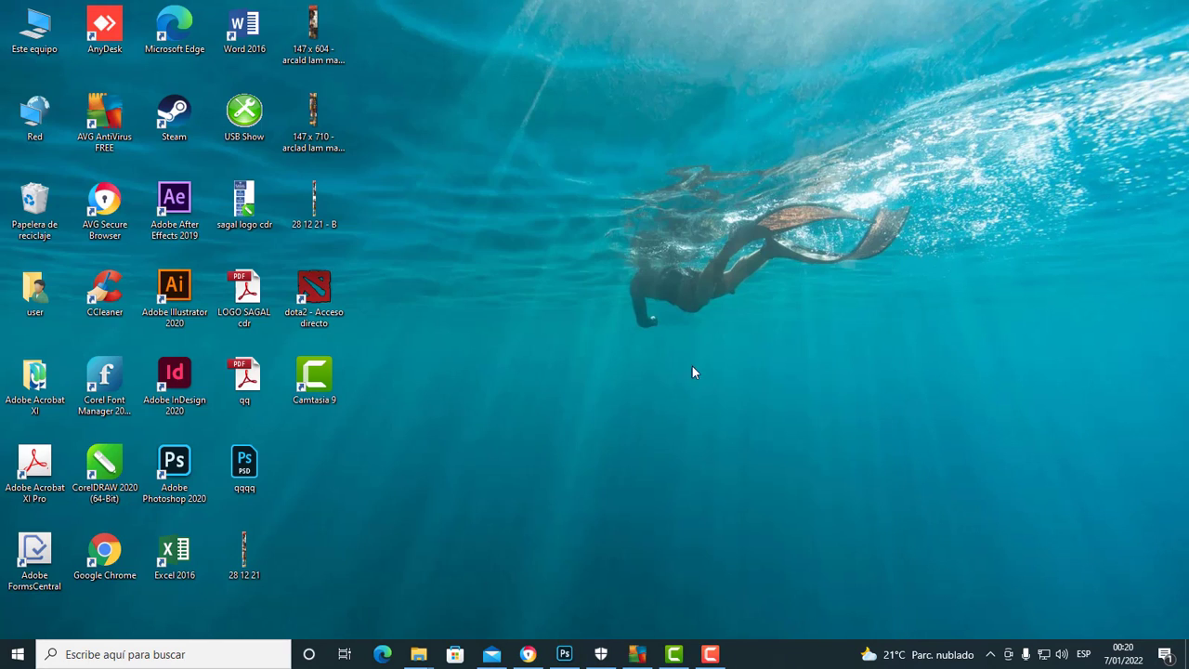
Step: Restore Photoshop from the taskbar and maximize it to fill the screen
left_click(564, 654)
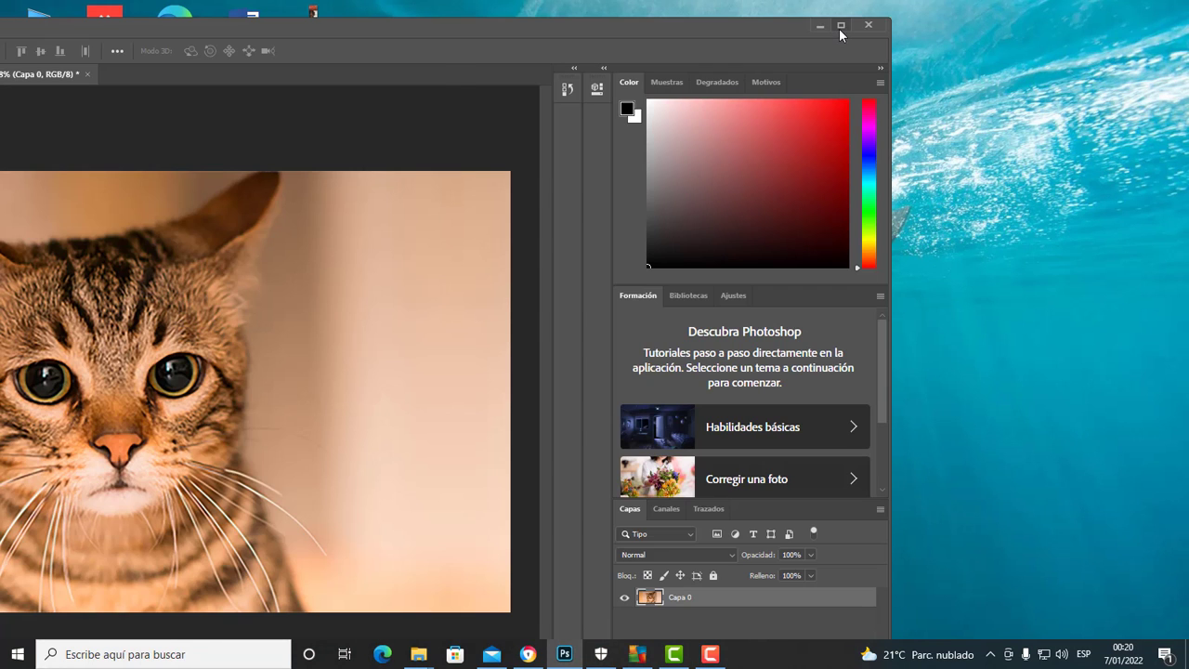
left_click(840, 26)
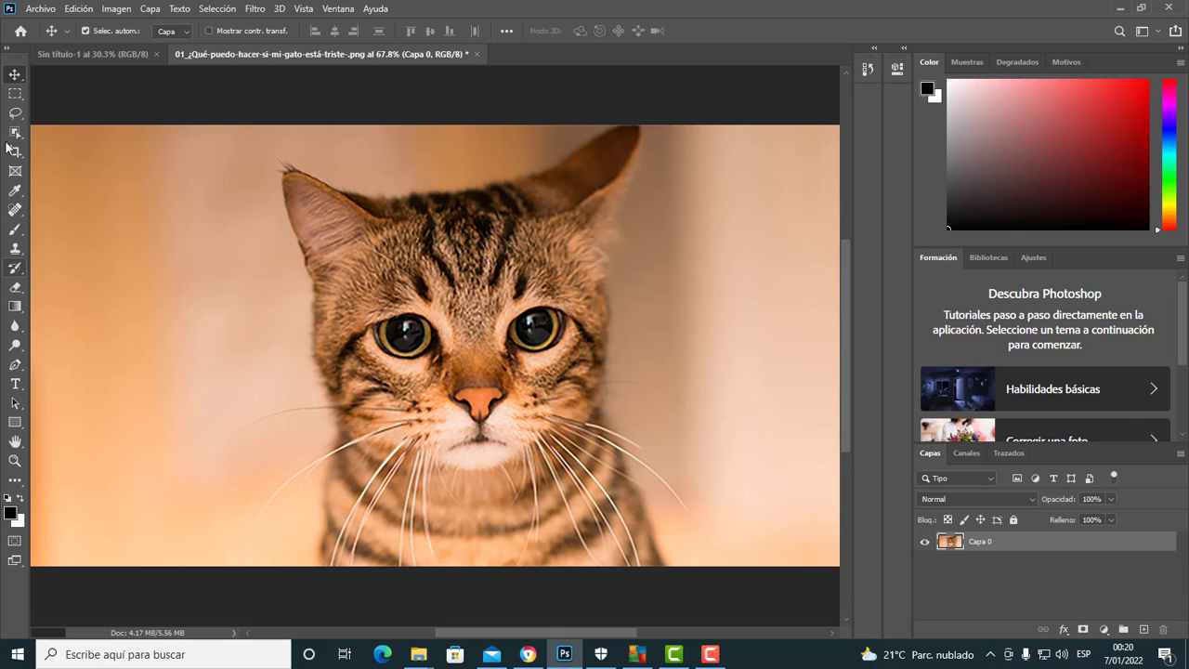
scroll(422, 320, "down", 1)
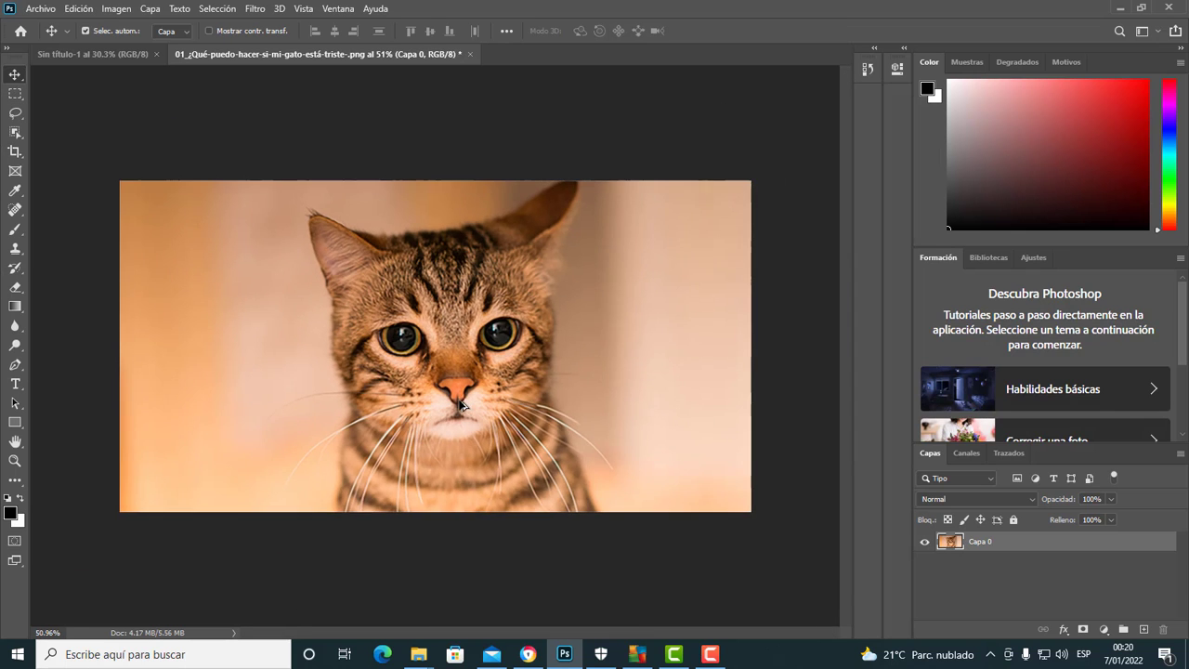
scroll(437, 344, "up", 5)
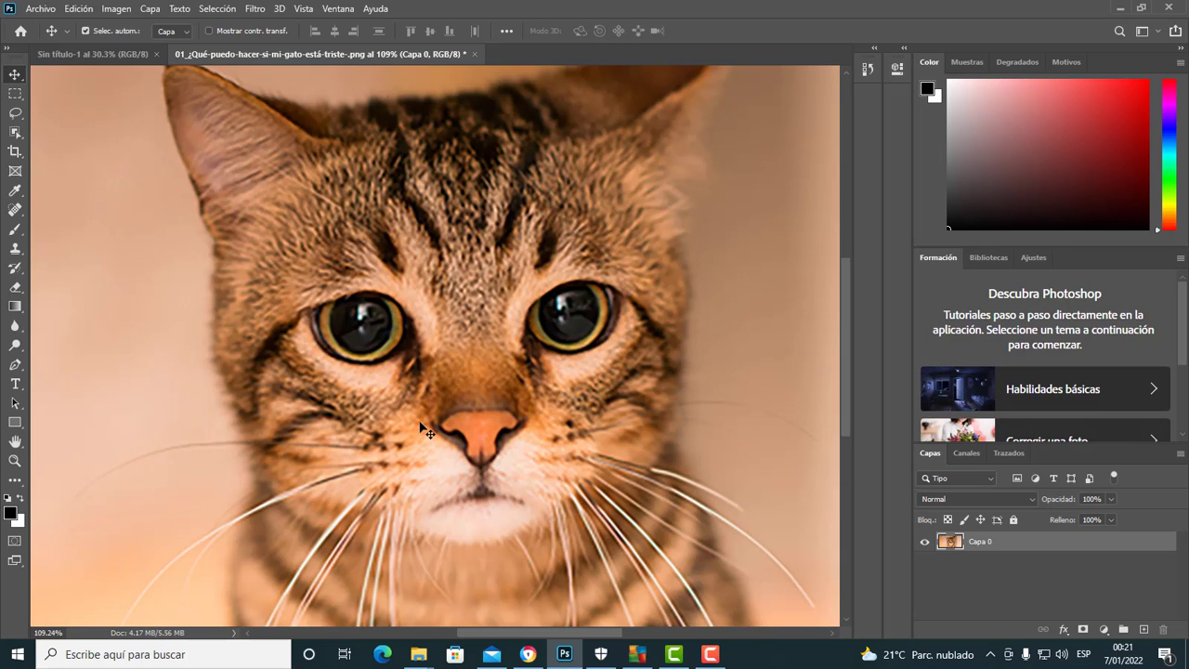
Step: Zoom into the tabby cat photo and center the view on the cat's face
key("alt")
scroll(429, 432, "down", 2)
scroll(433, 455, "down", 1)
scroll(433, 464, "down", 1)
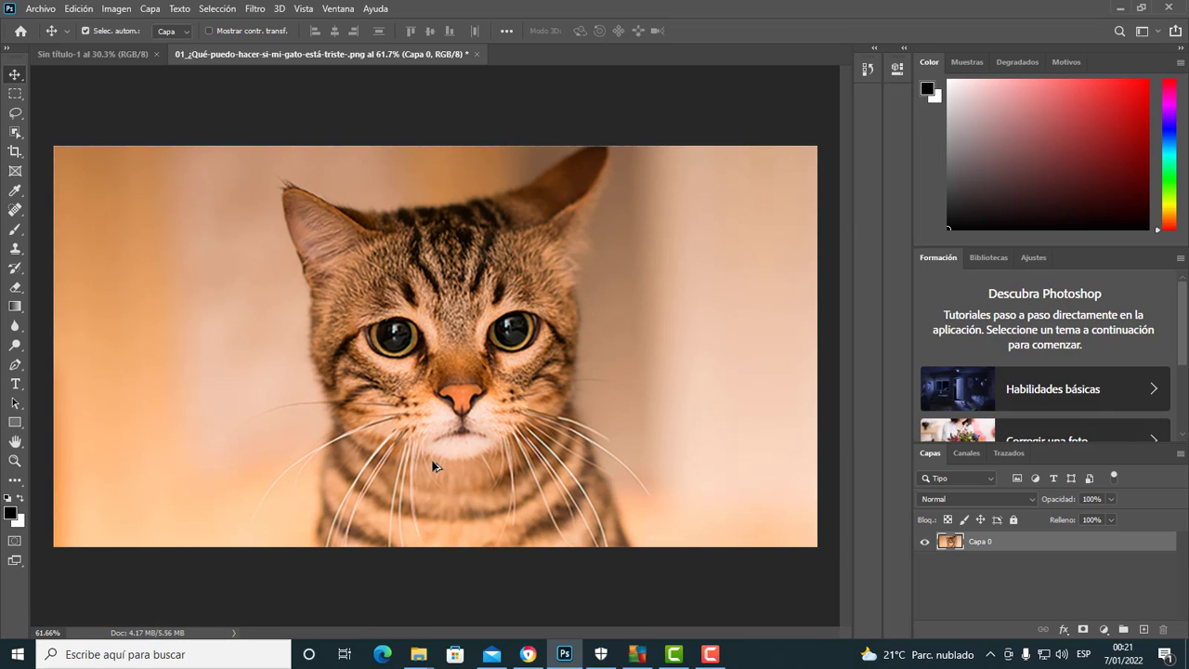
scroll(435, 462, "up", 2)
scroll(482, 407, "up", 2)
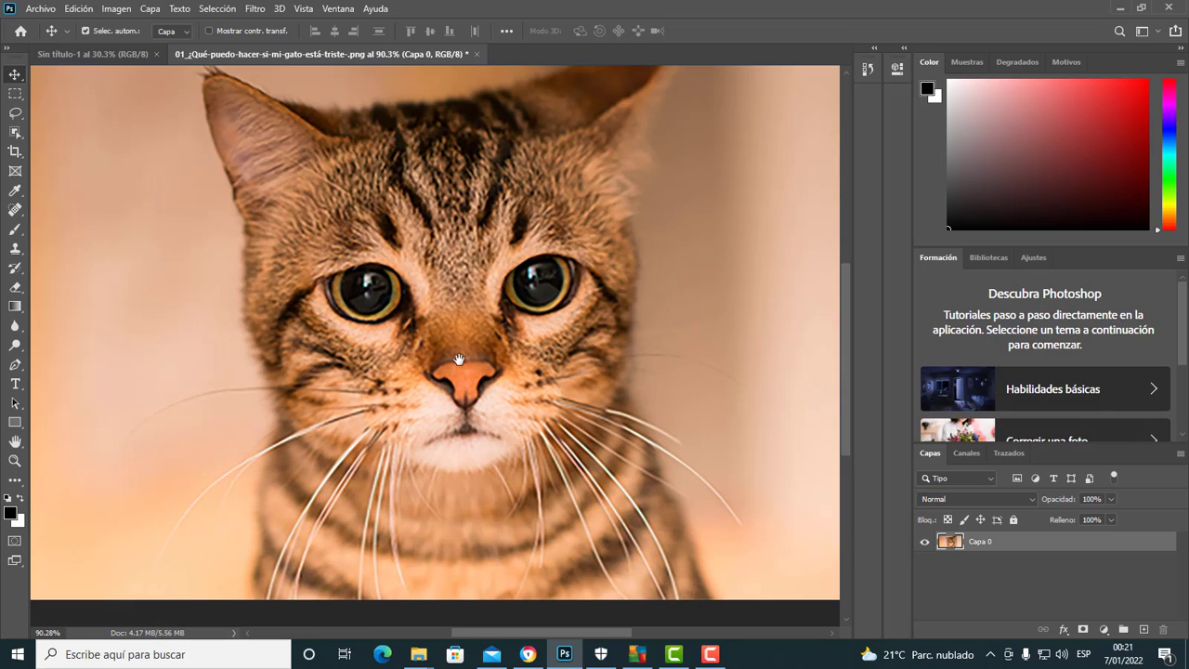
left_click_drag(465, 359, 462, 407)
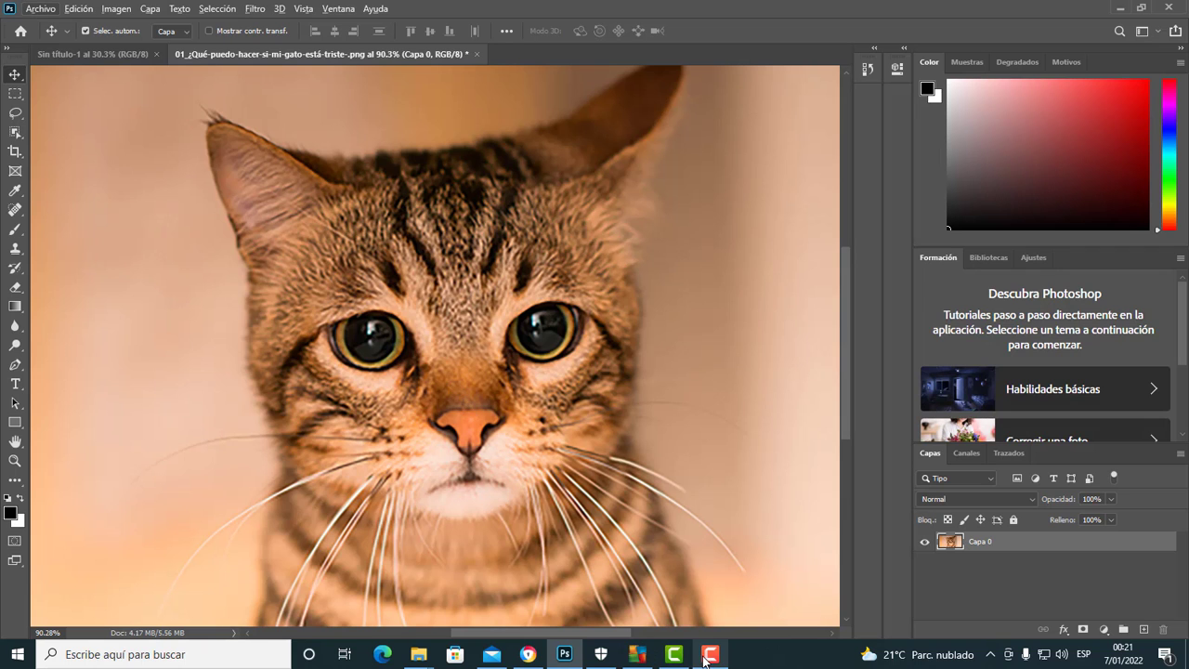
Step: Replace the Google Images search with PERRO to show dog results
left_click(516, 658)
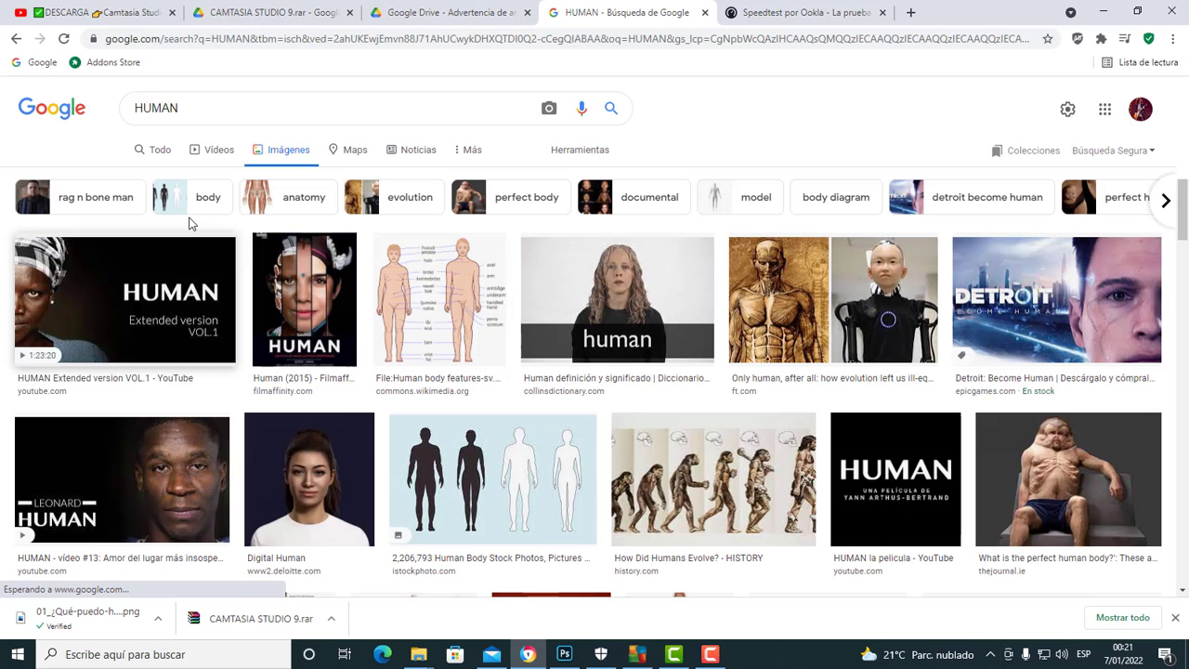
left_click(220, 109)
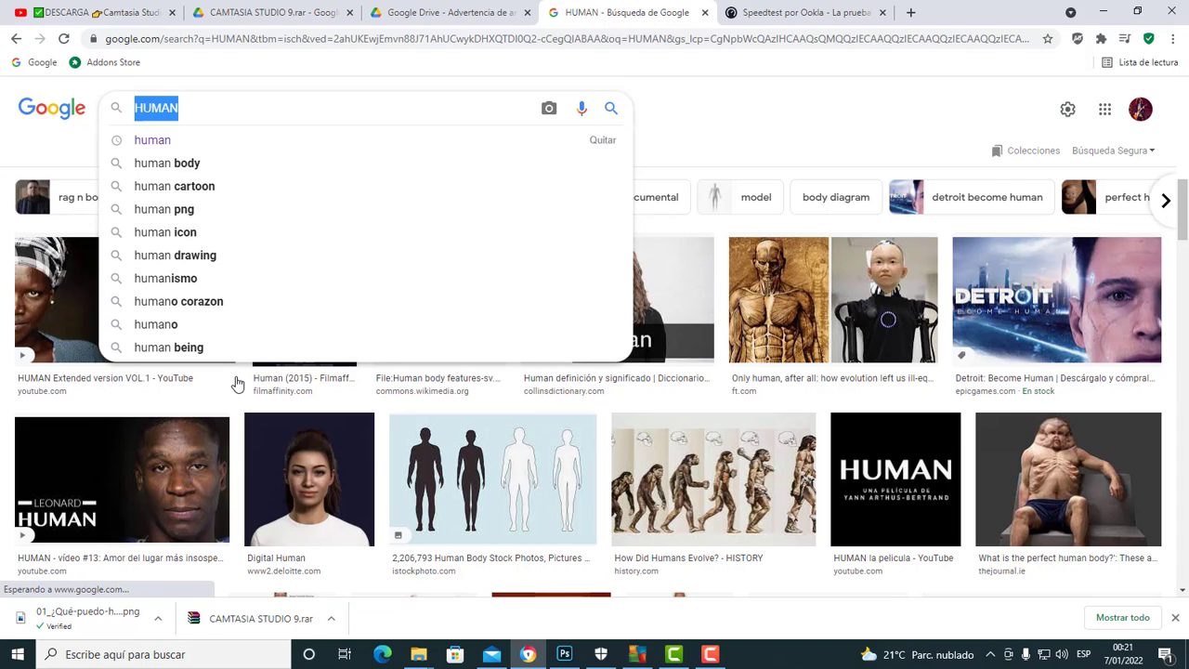
type("PERRO")
key("Return")
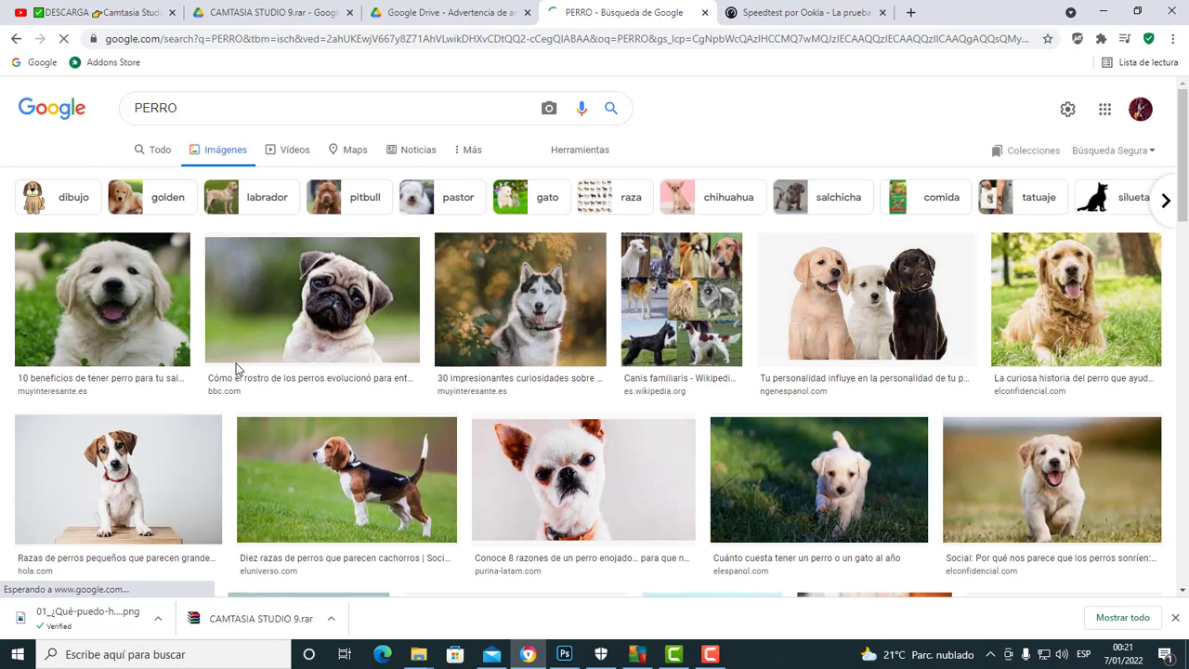
Step: Save the Rottweiler puppy image as 202931.jpg and drag it into Photoshop
scroll(421, 511, "down", 2)
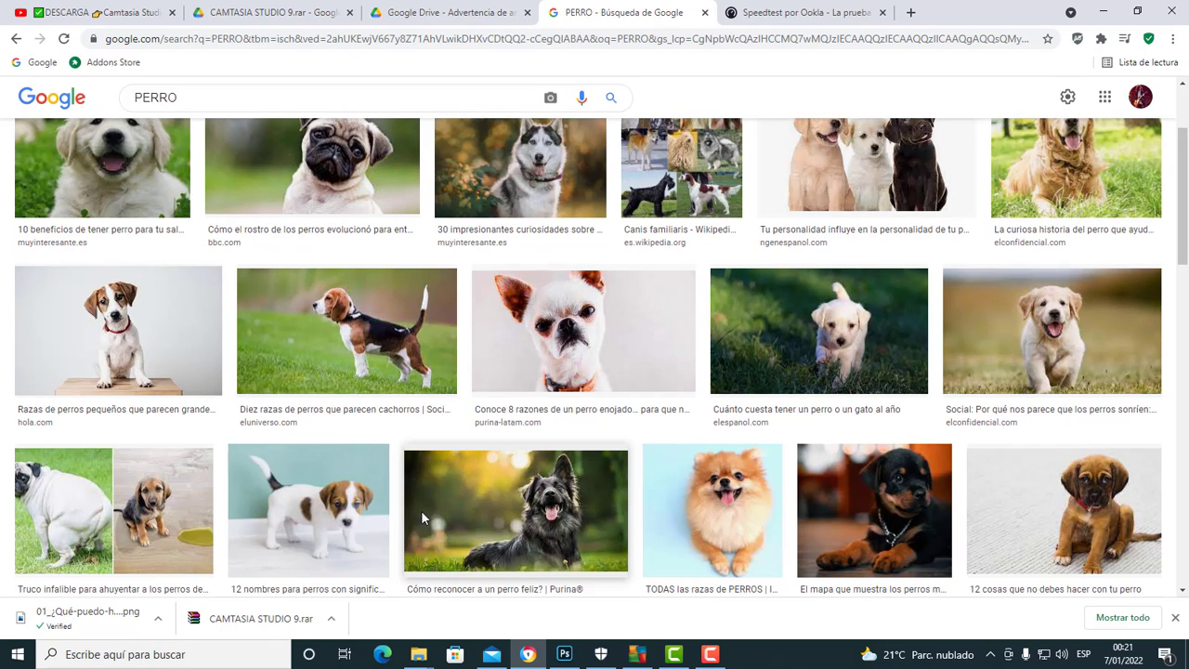
scroll(739, 446, "down", 2)
left_click(854, 376)
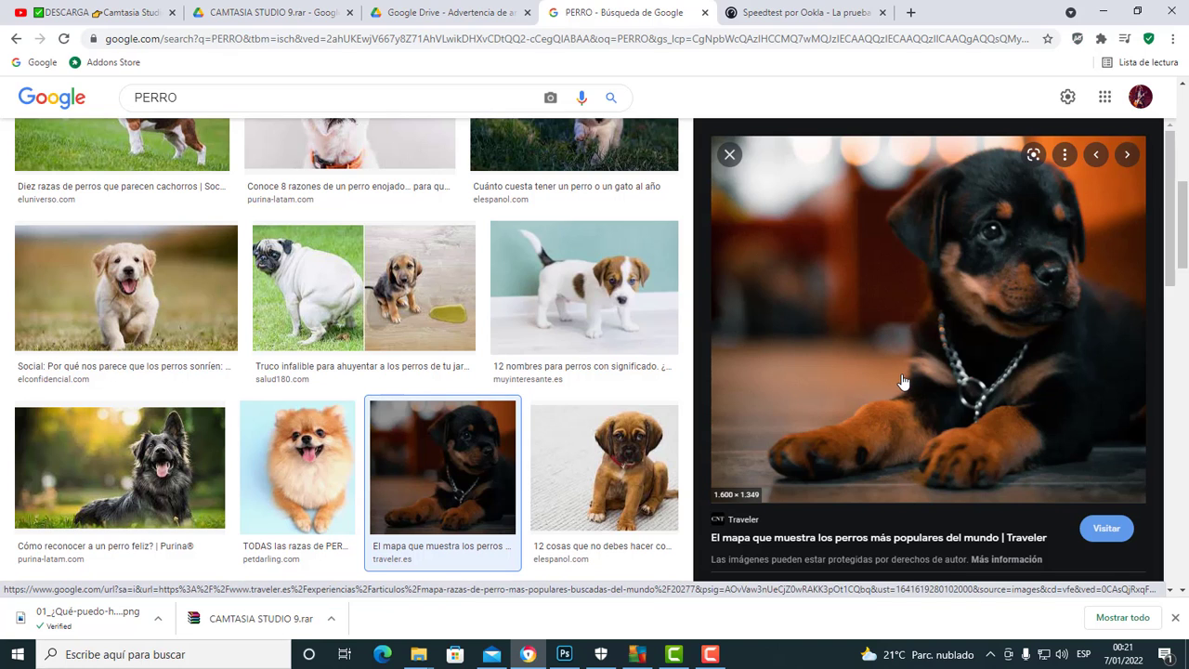
right_click(963, 400)
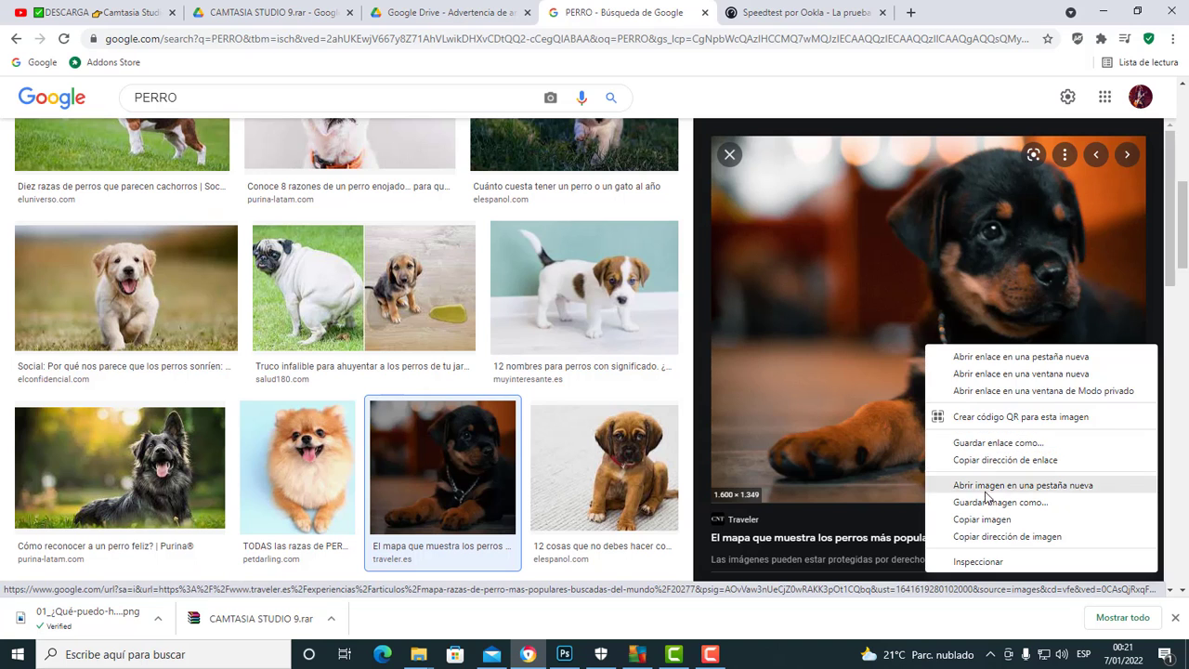
left_click(988, 502)
key("Escape")
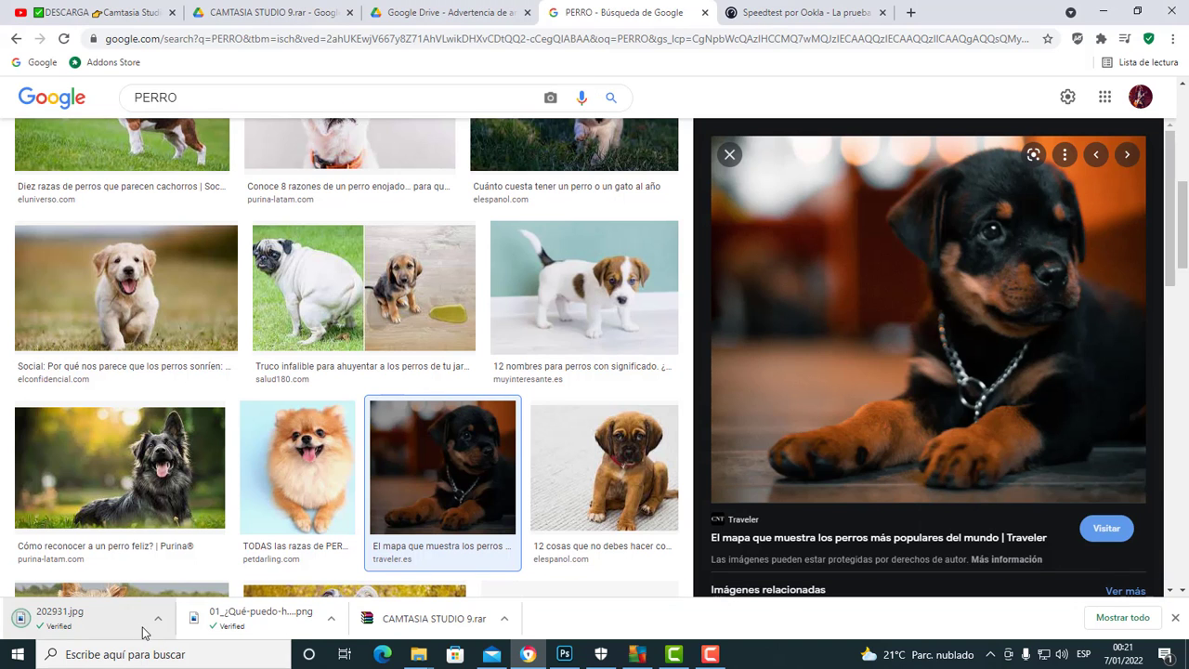
mouse_move(53, 621)
left_mouse_down()
mouse_move(565, 656)
mouse_move(547, 70)
left_mouse_up()
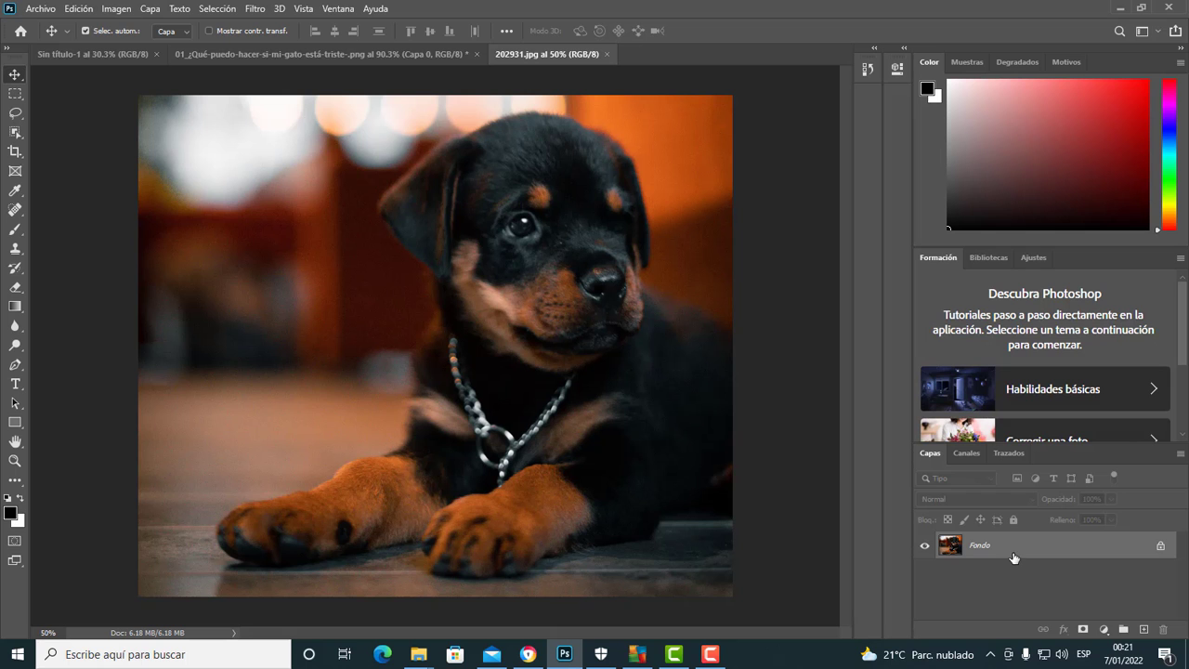
Step: Unlock the puppy photo's Fondo background into a normal layer, Capa 0
double_click(1017, 551)
key("Return")
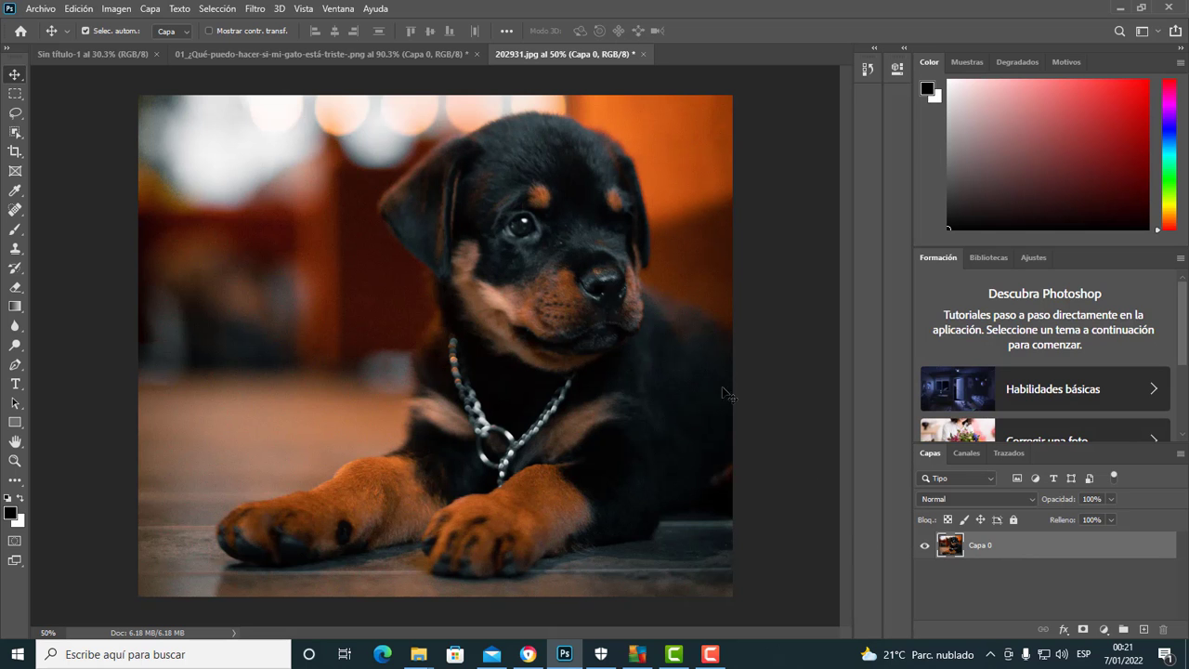
scroll(726, 393, "up", 3)
scroll(589, 231, "up", 3)
scroll(451, 280, "right", 2)
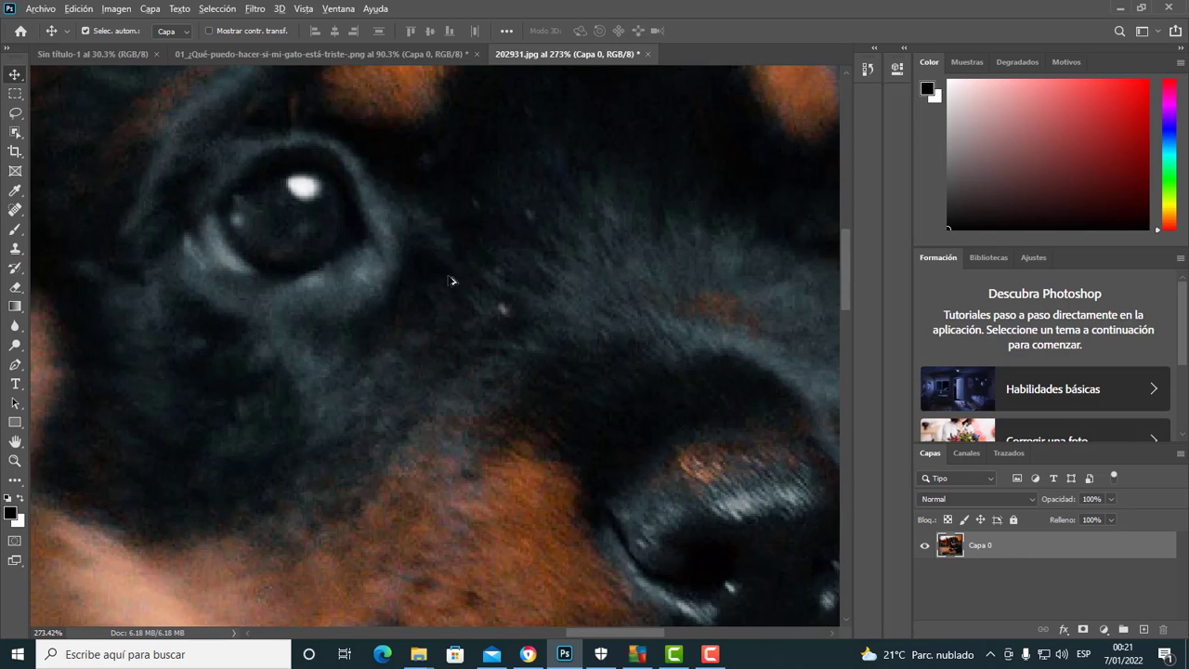
scroll(450, 281, "down", 3)
scroll(455, 306, "down", 2)
scroll(512, 243, "up", 2)
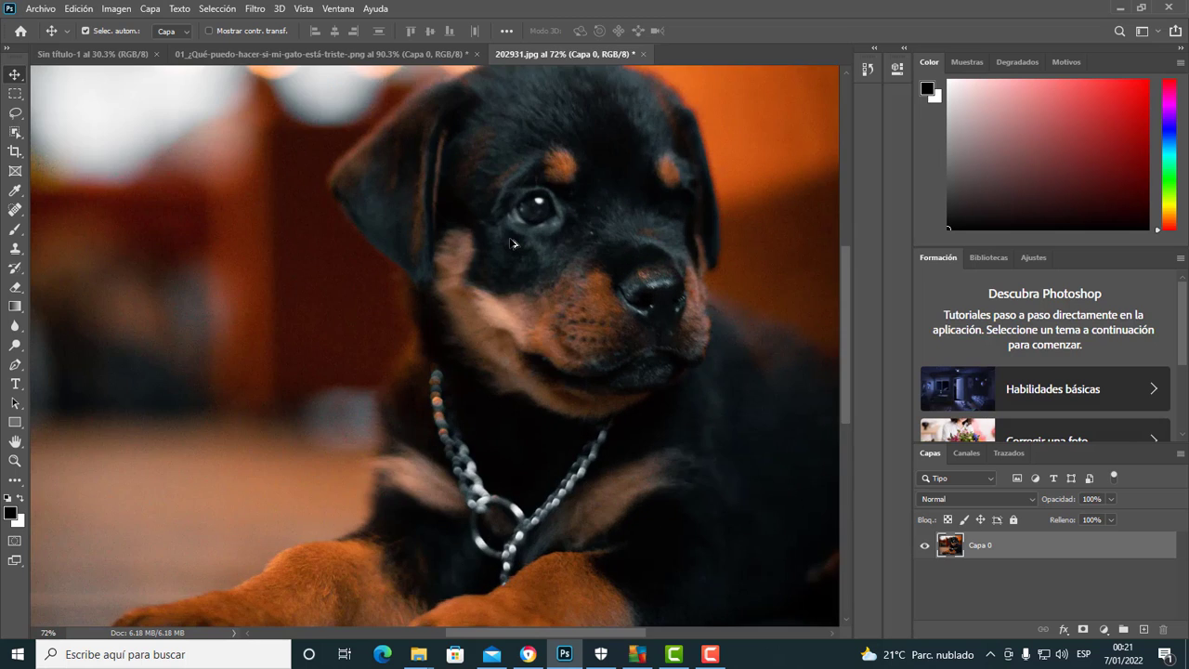
scroll(512, 244, "down", 2)
scroll(521, 250, "up", 3)
scroll(520, 251, "down", 1)
scroll(521, 278, "down", 1)
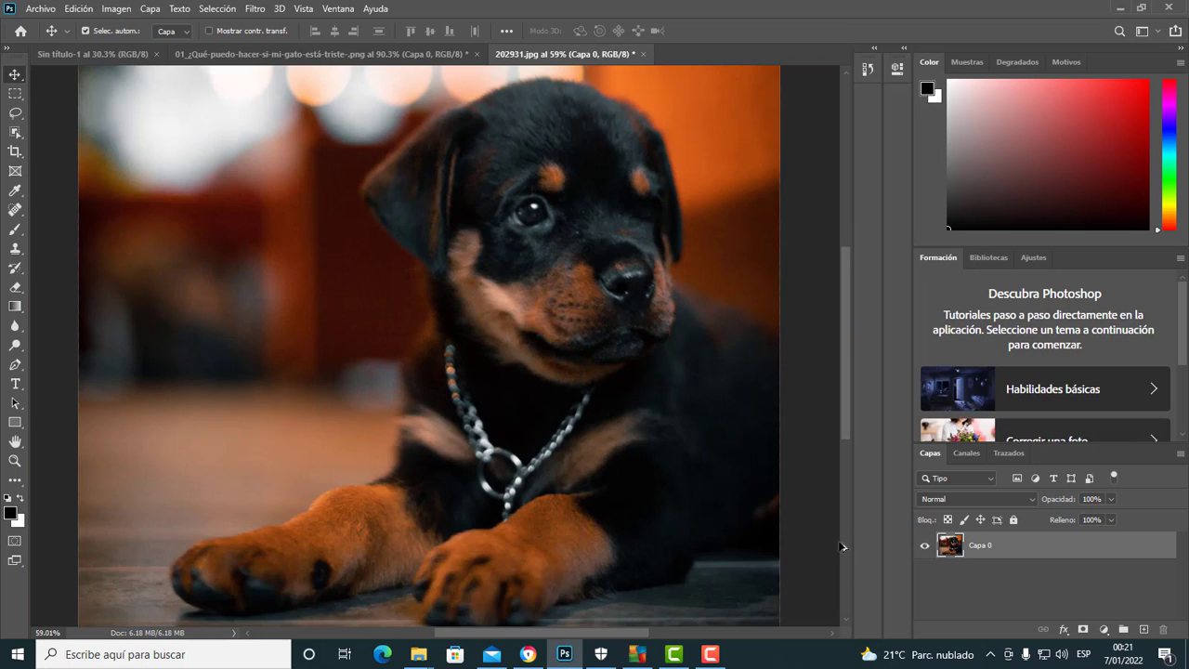
Step: Duplicate Capa 0 to create the layer Capa 0 copia
right_click(957, 544)
left_click(996, 547)
right_click(996, 546)
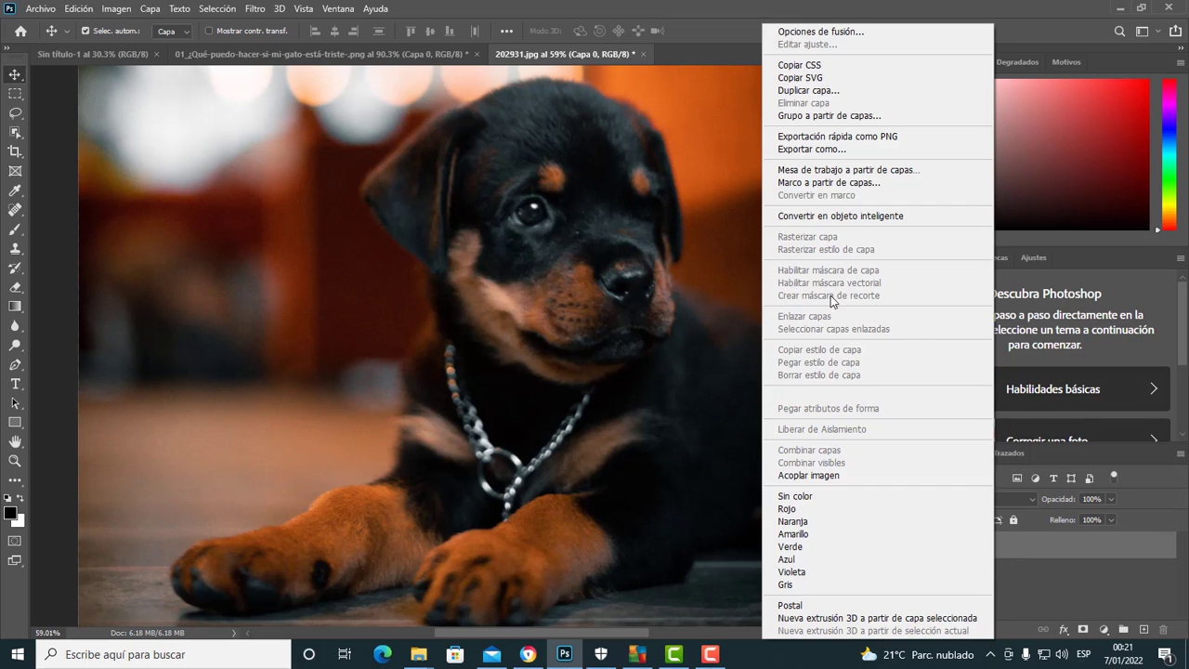
left_click(808, 90)
key("Return")
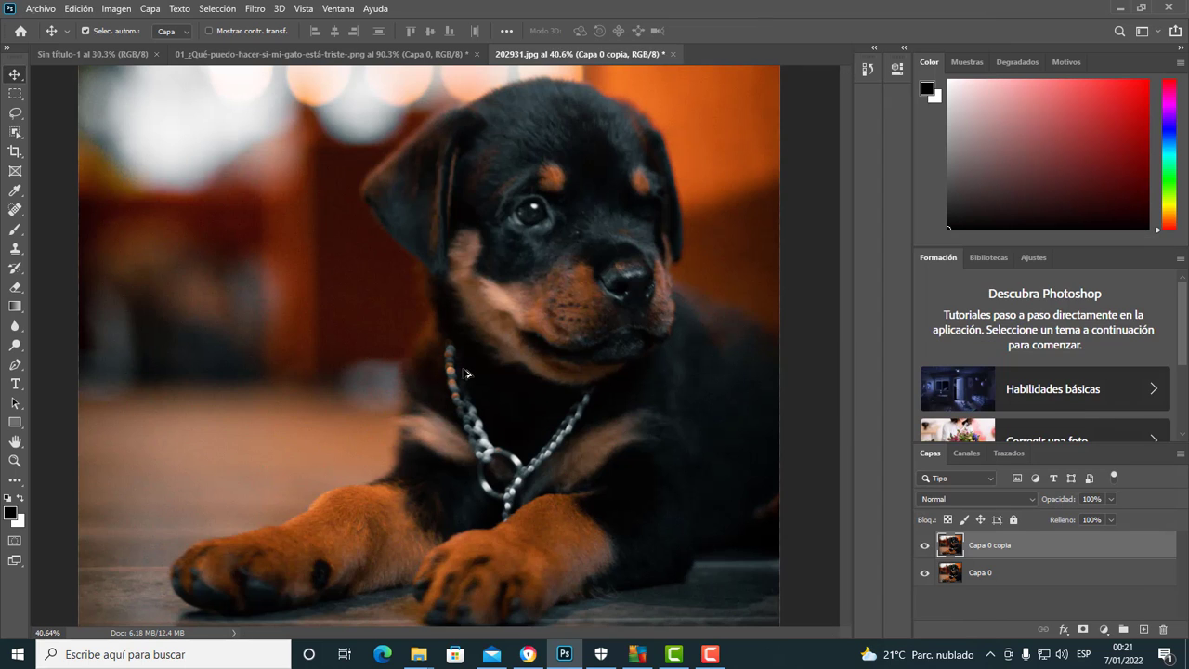
scroll(482, 261, "up", 2)
scroll(482, 261, "up", 2)
scroll(438, 363, "up", 3)
scroll(438, 362, "up", 2)
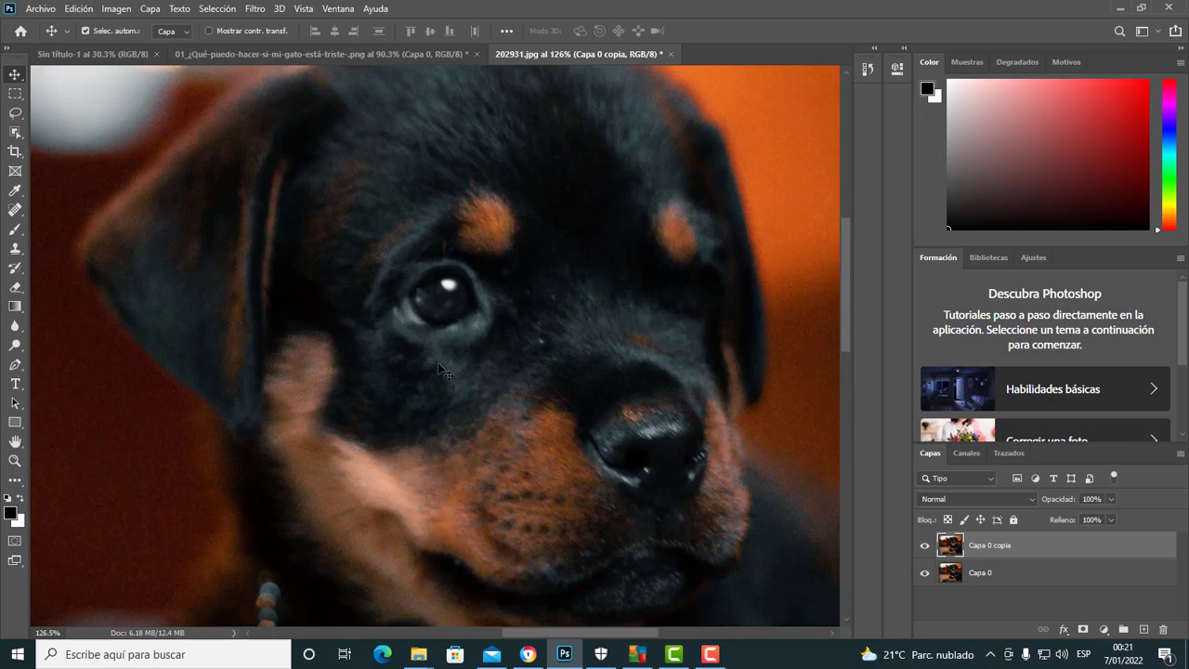
scroll(443, 370, "down", 1)
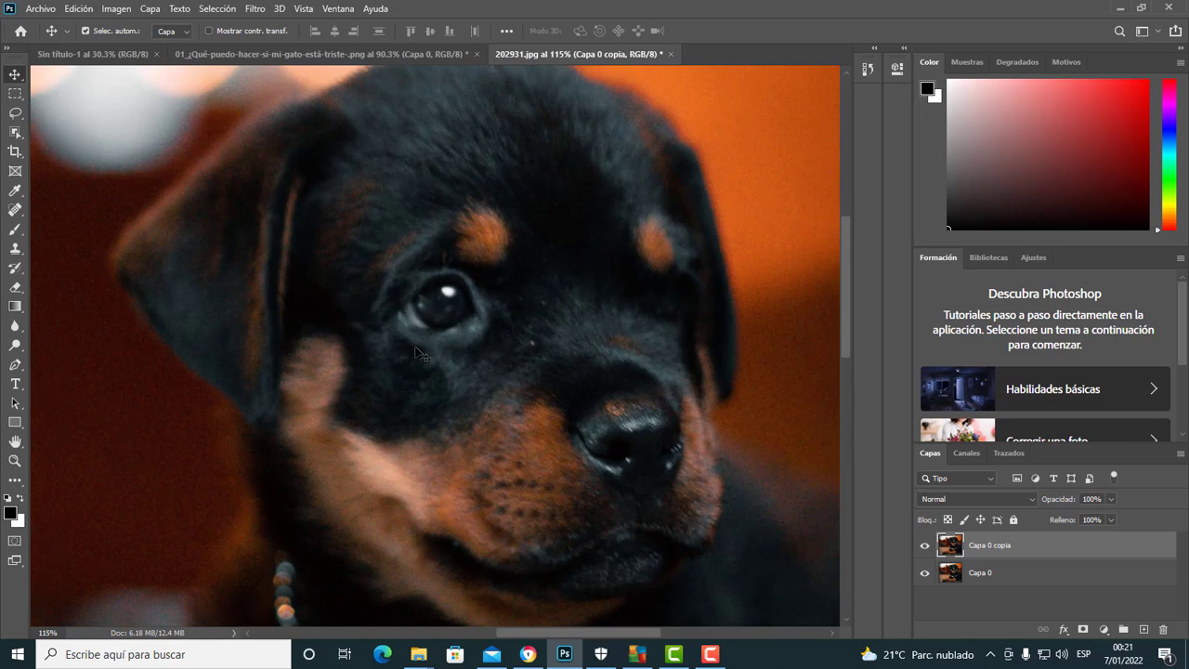
Step: Apply Estilizar > Difusión in Anisotrópico mode to Capa 0 copia after previewing other modes
left_click(255, 9)
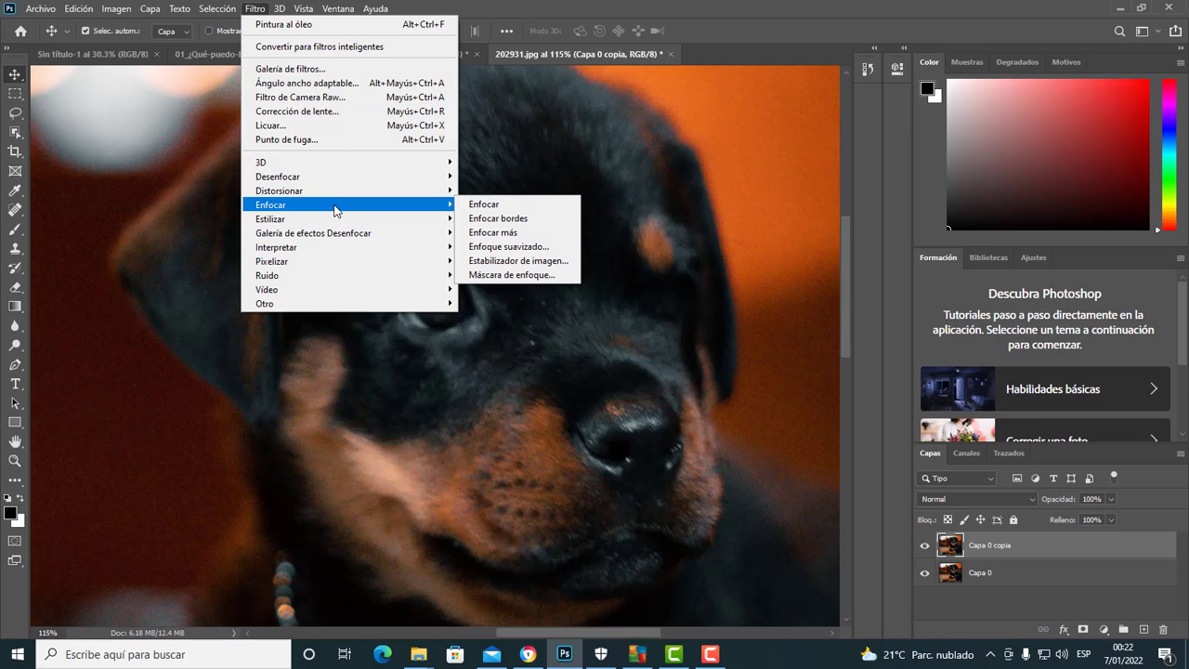
mouse_move(306, 219)
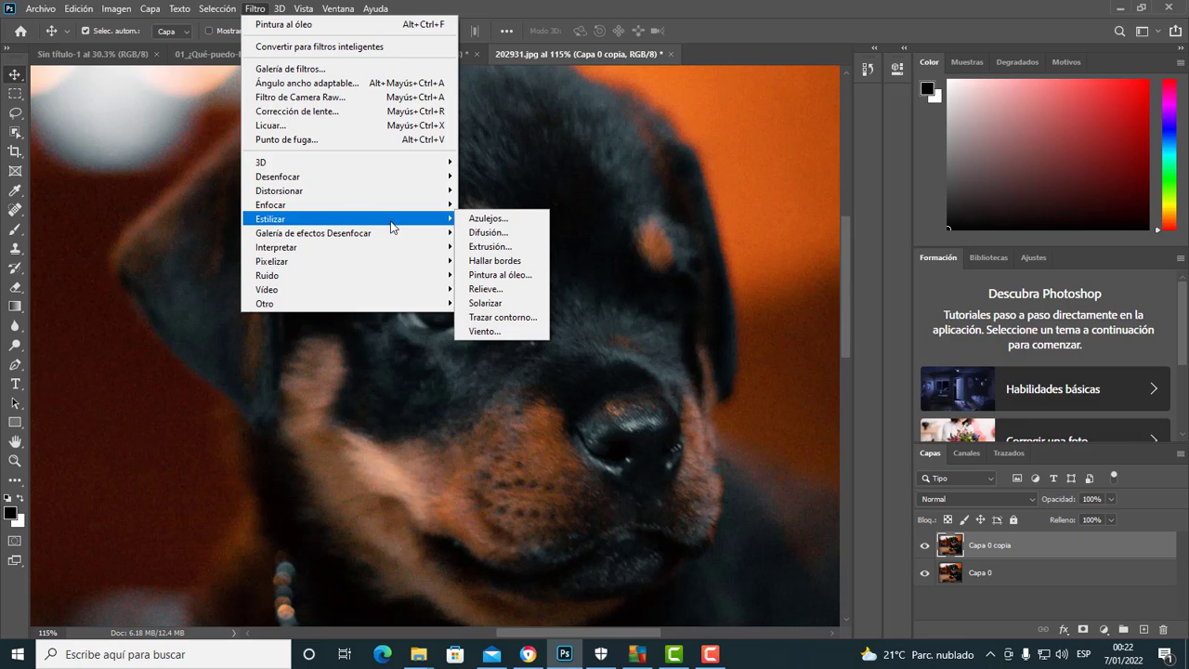
left_click(500, 233)
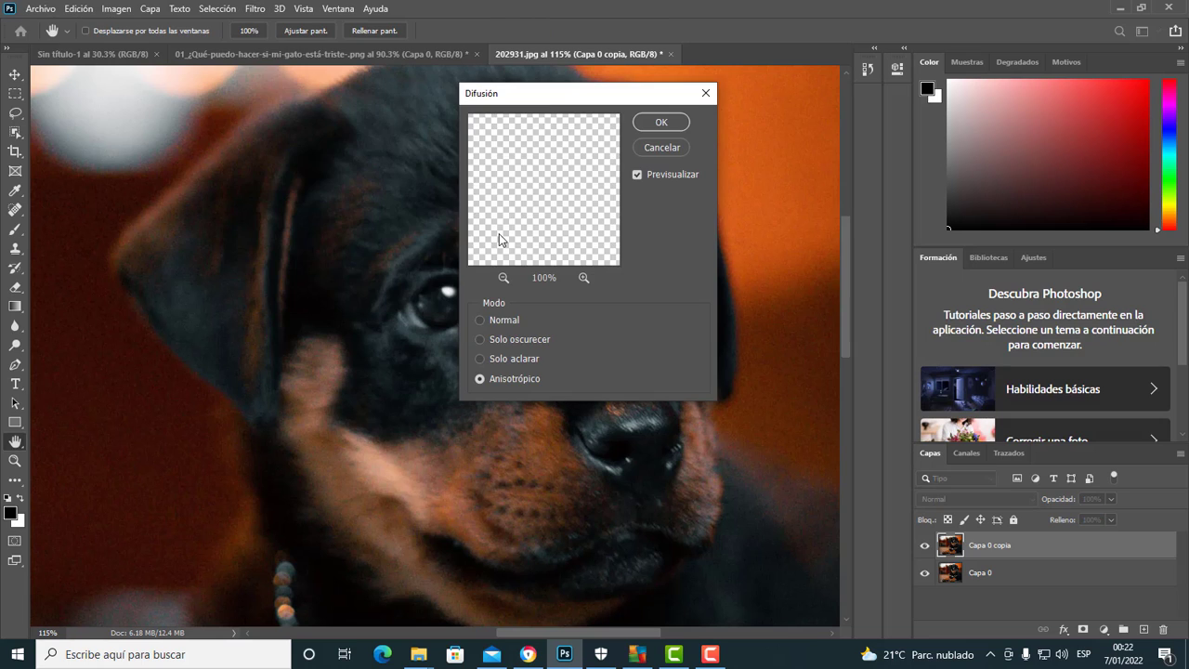
left_click(479, 321)
left_click(480, 340)
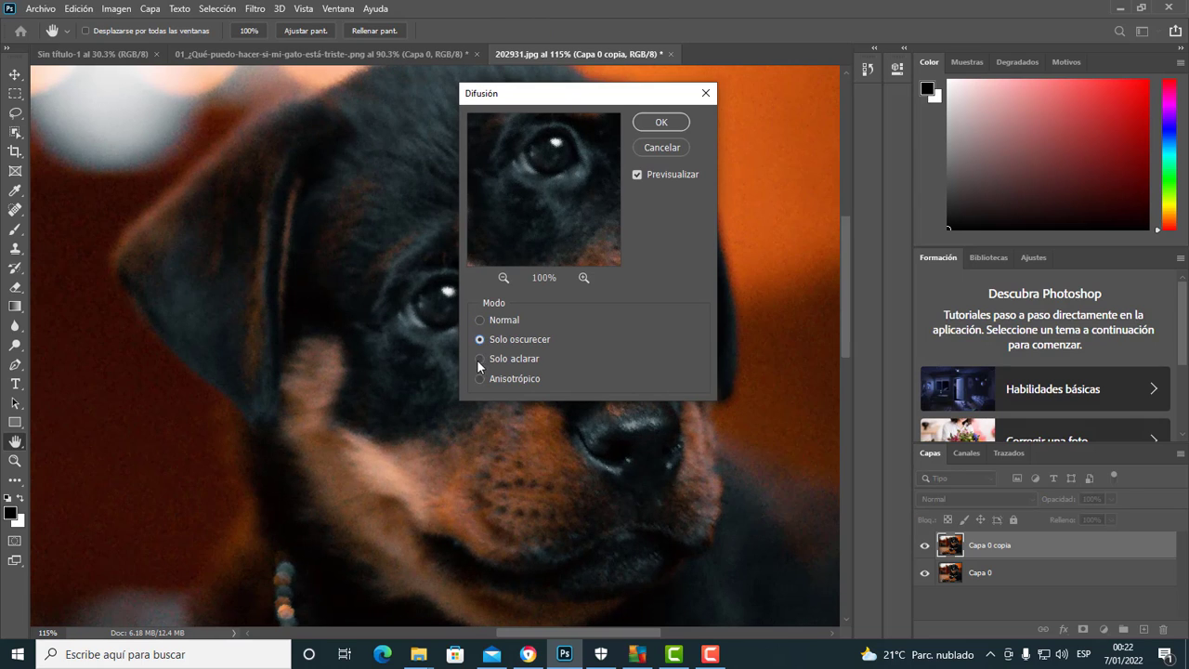
left_click(480, 359)
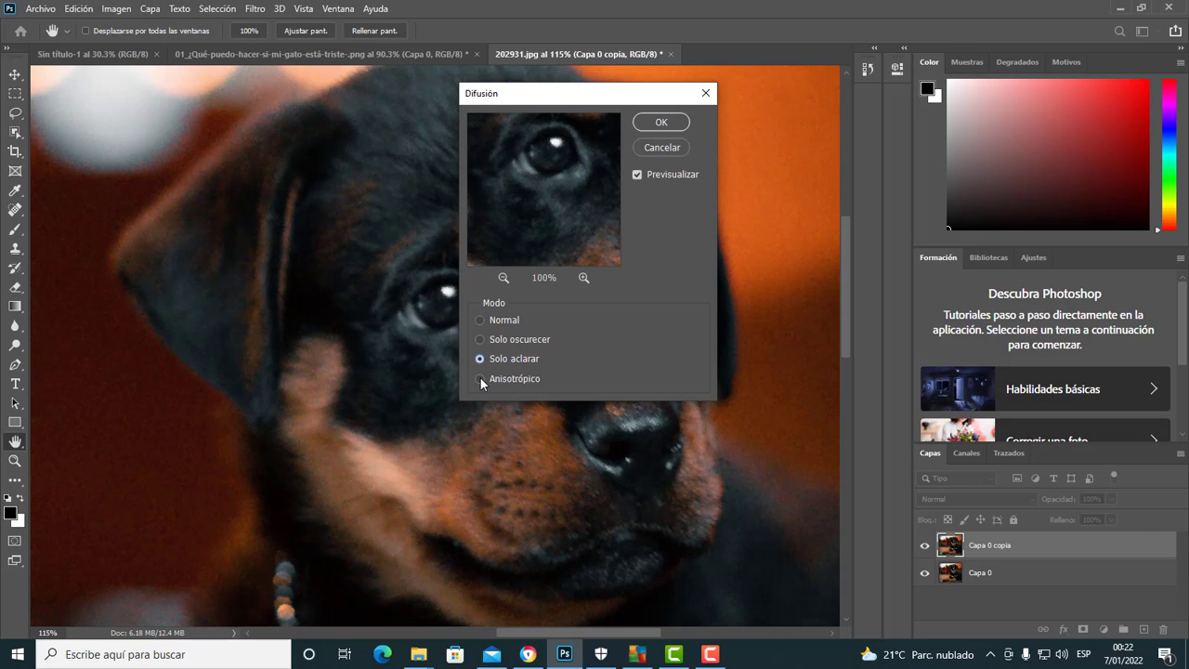
left_click(480, 378)
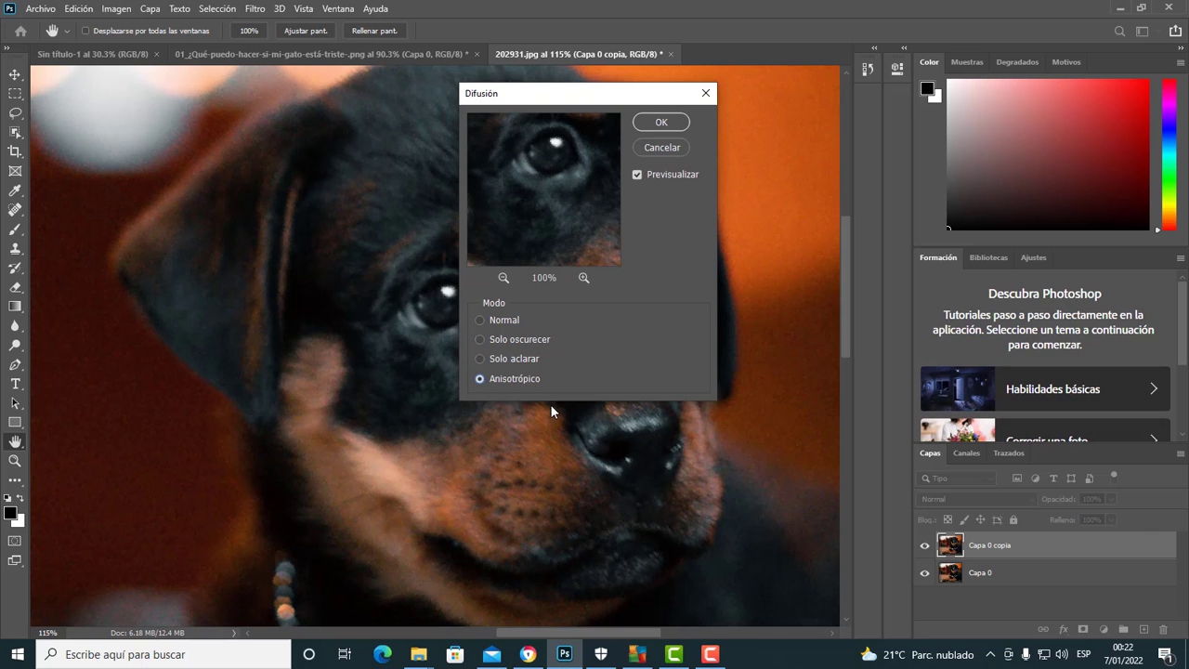
left_click(480, 379)
left_click(663, 121)
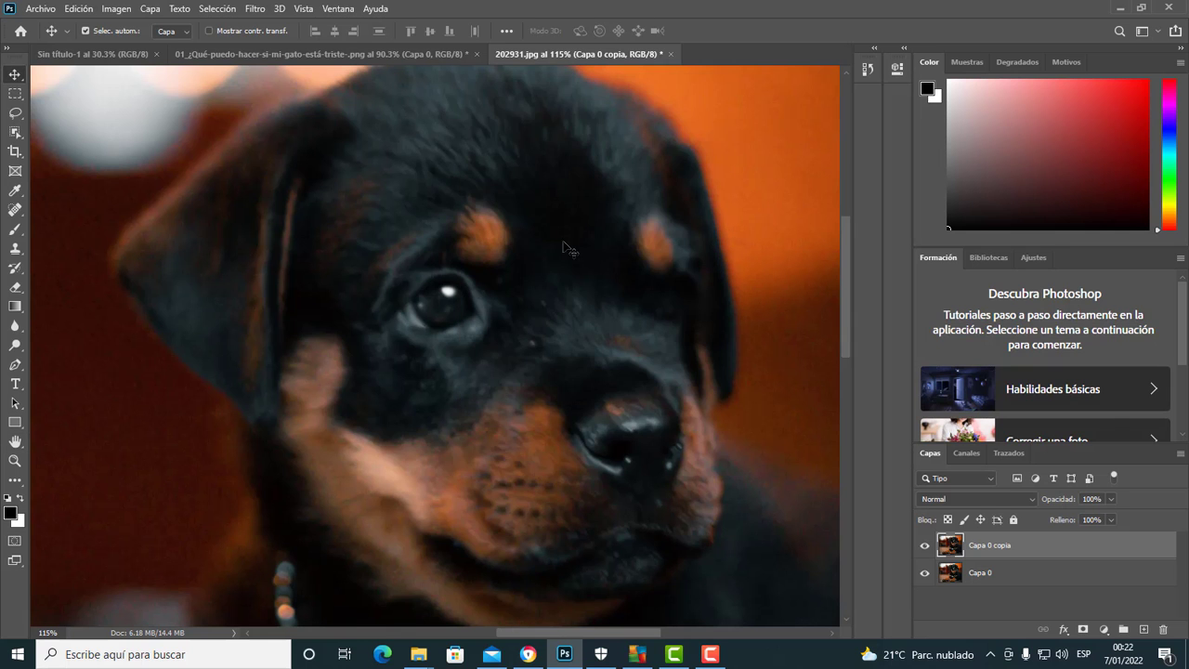
Step: Toggle Capa 0 copia's visibility to compare the diffused layer with the original
scroll(562, 247, "down", 3)
scroll(557, 209, "up", 3)
scroll(454, 239, "up", 3)
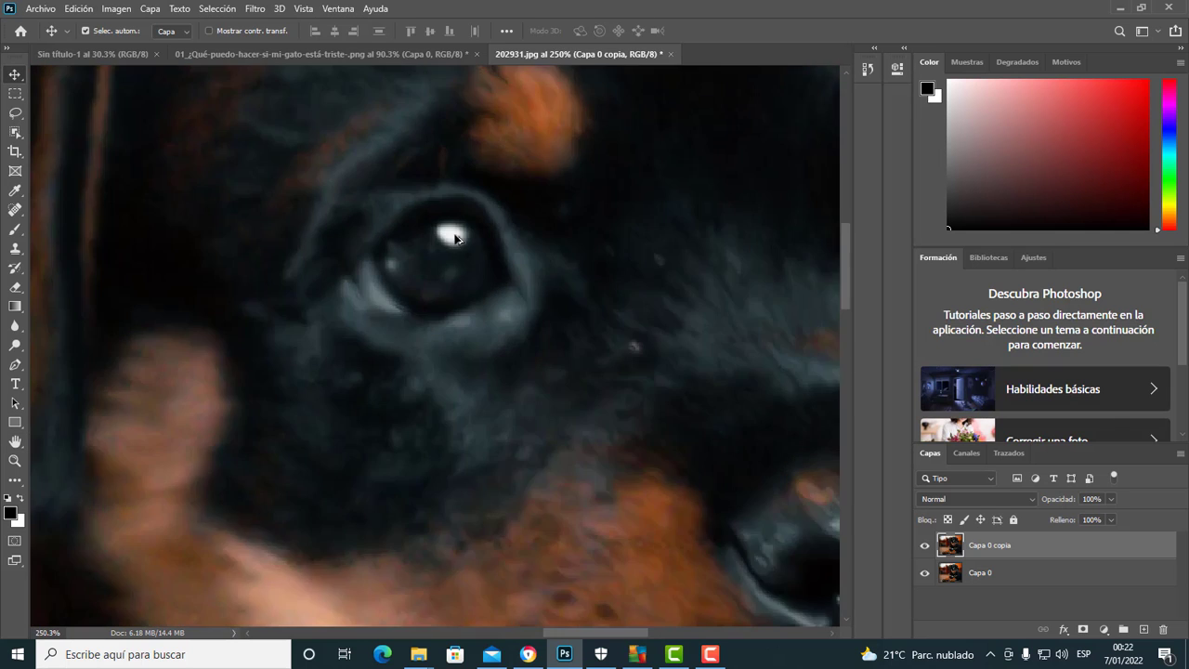
scroll(455, 239, "up", 1)
scroll(496, 318, "down", 1)
scroll(645, 353, "down", 2)
scroll(765, 396, "up", 2)
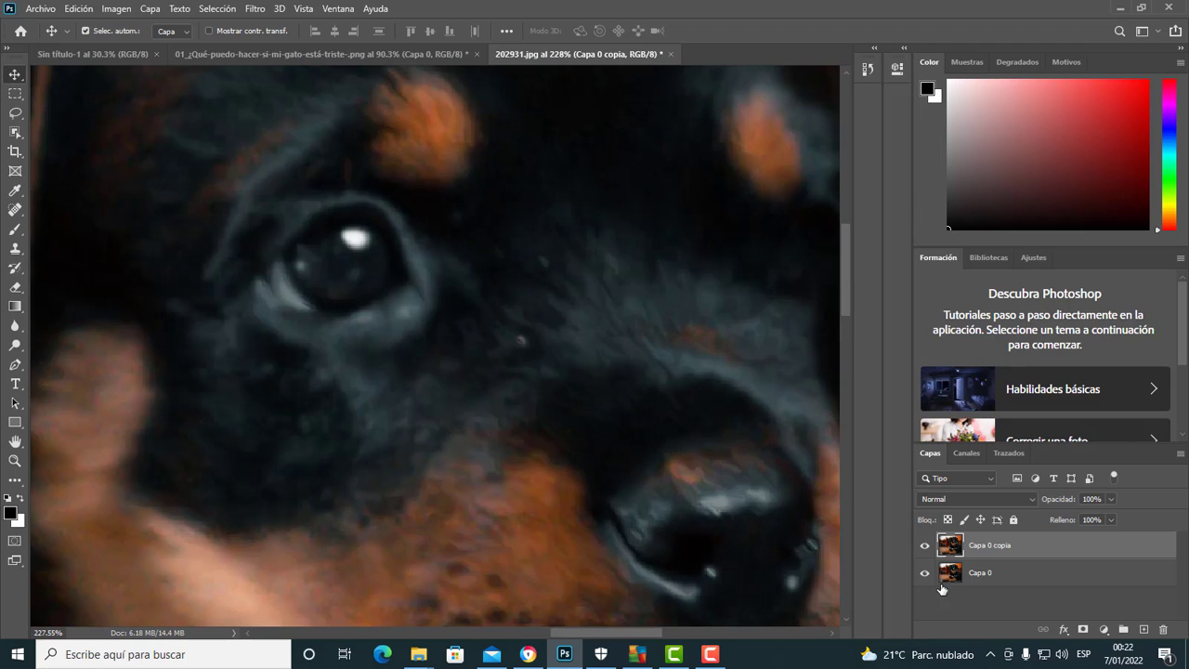
left_click(924, 546)
scroll(539, 372, "down", 3)
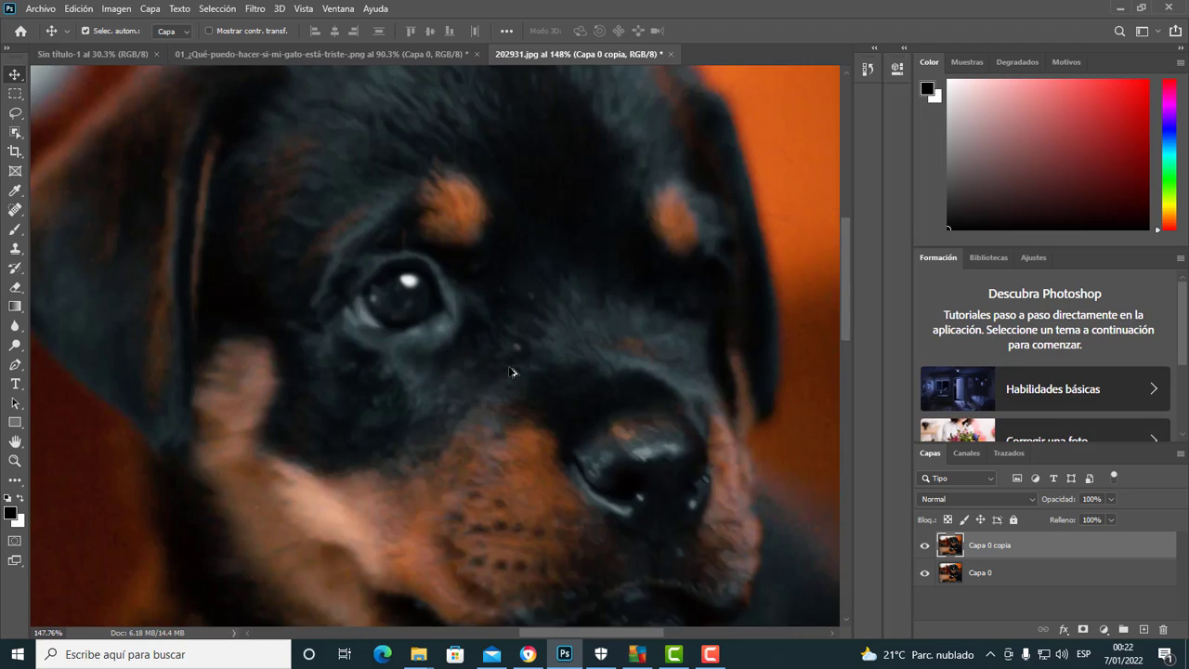
Step: Reapply the Difusión filter five more times to the puppy copy layer
left_click(255, 8)
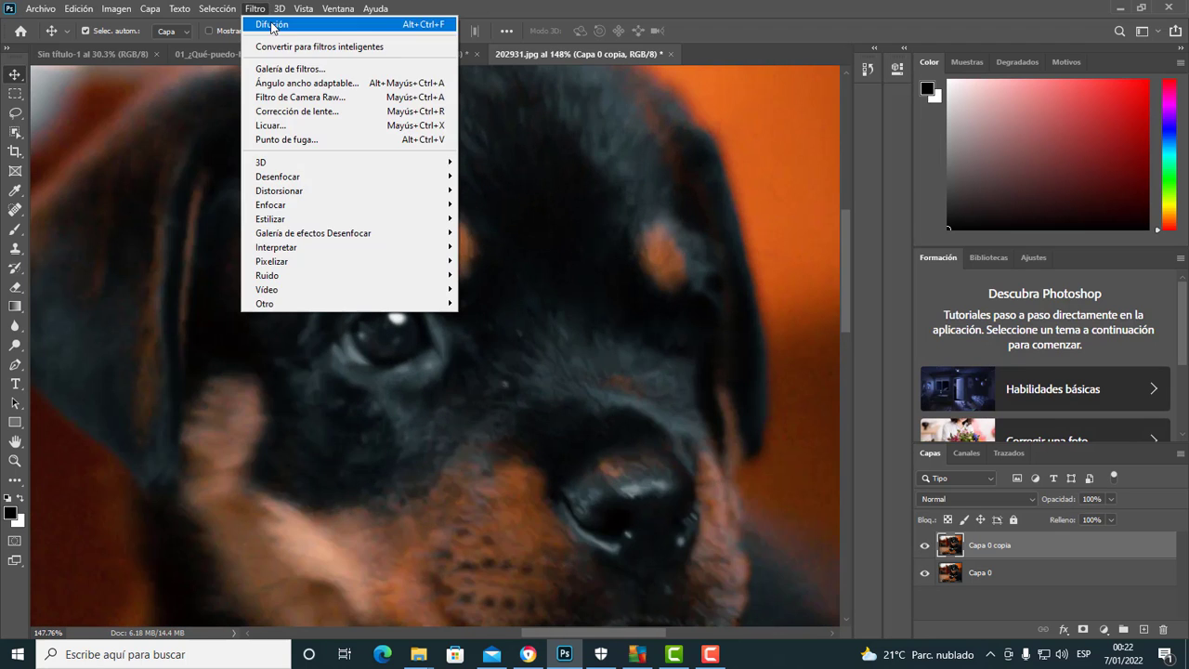
left_click(264, 11)
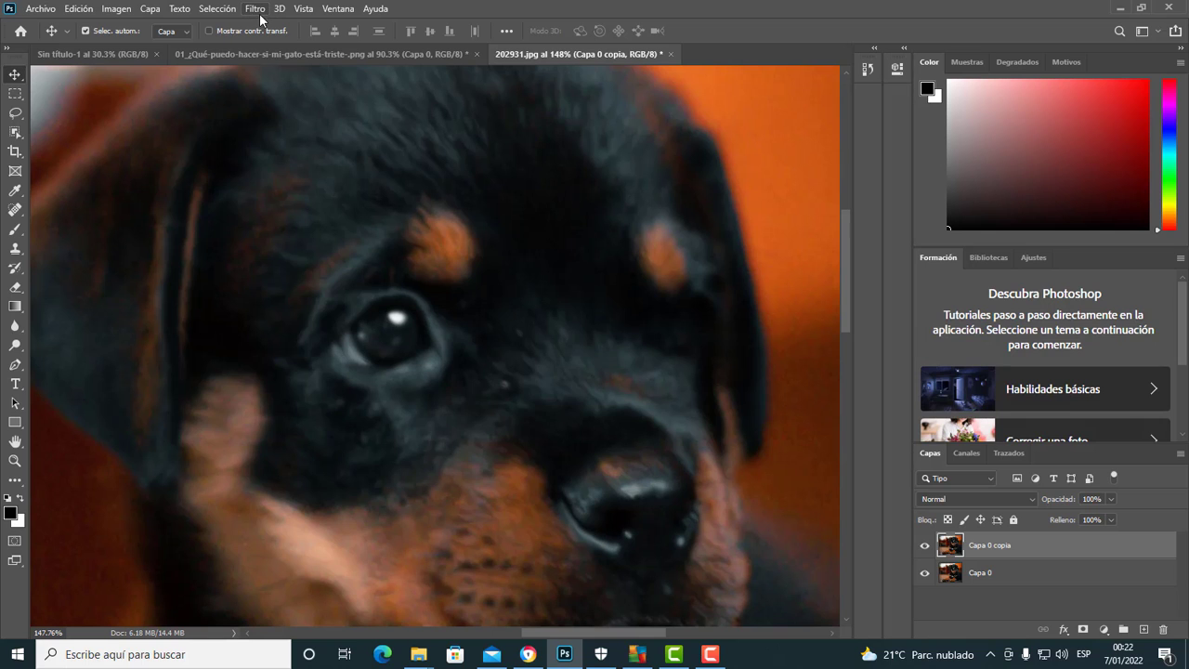
left_click(260, 13)
left_click(253, 11)
left_click(262, 5)
left_click(251, 9)
left_click(253, 11)
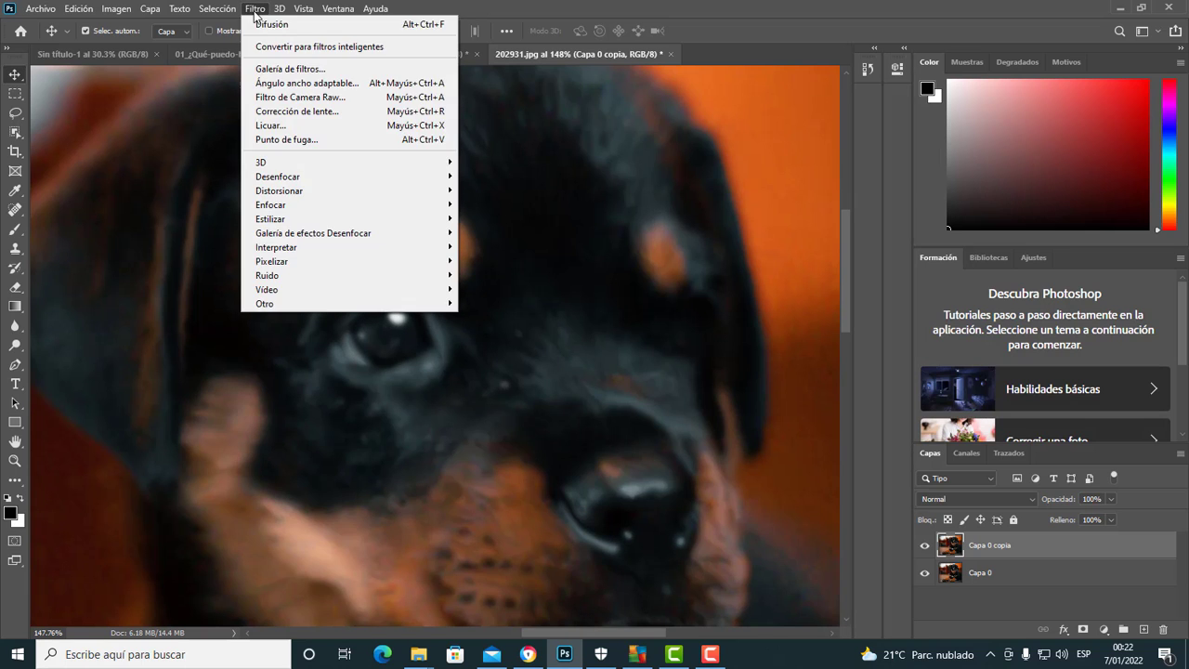
left_click(251, 14)
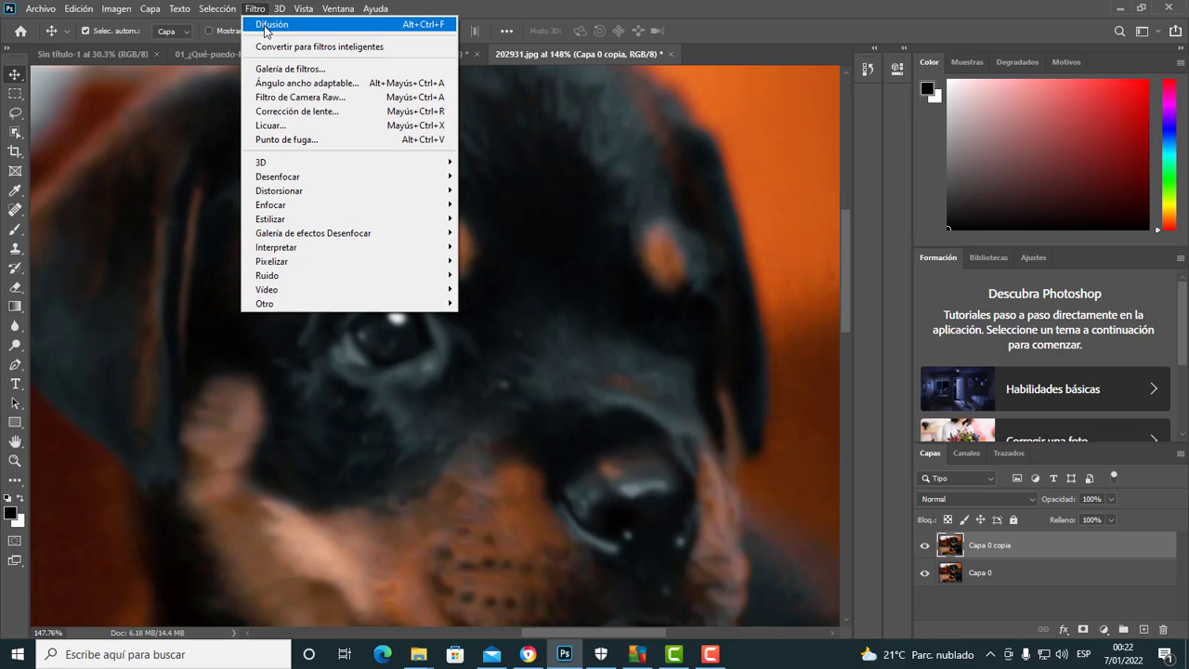
left_click(253, 11)
left_click(253, 11)
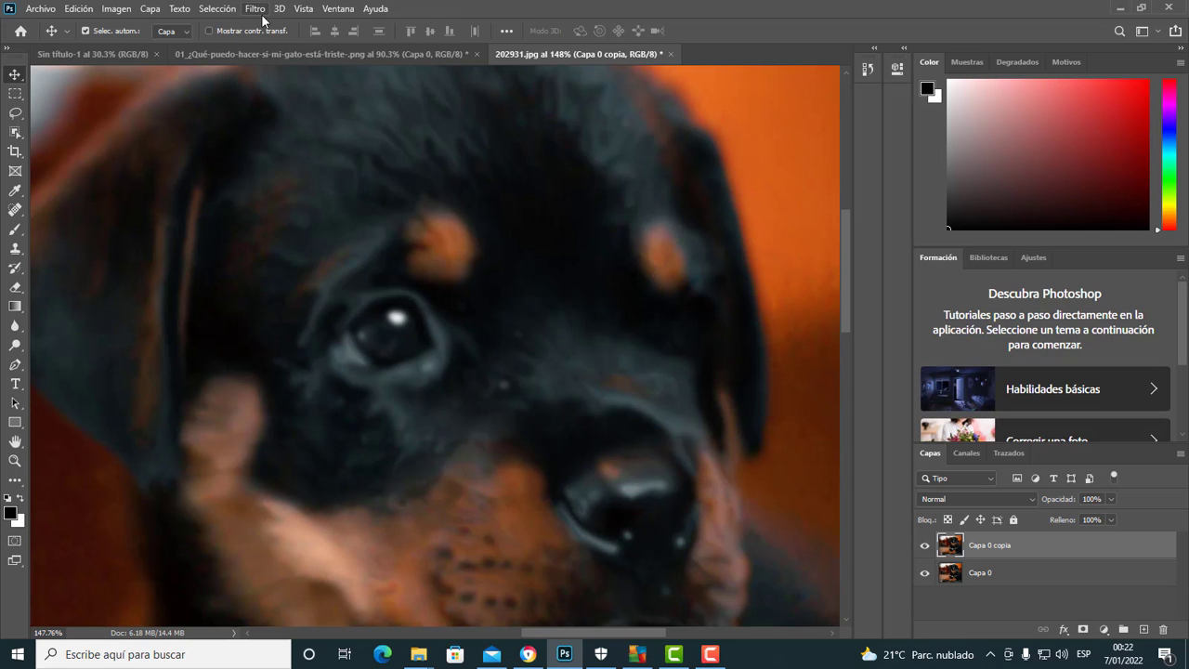
left_click(253, 11)
Step: Zoom around and hide, then reshow Capa 0 copia to compare against the original
scroll(425, 326, "down", 5)
scroll(428, 339, "up", 1)
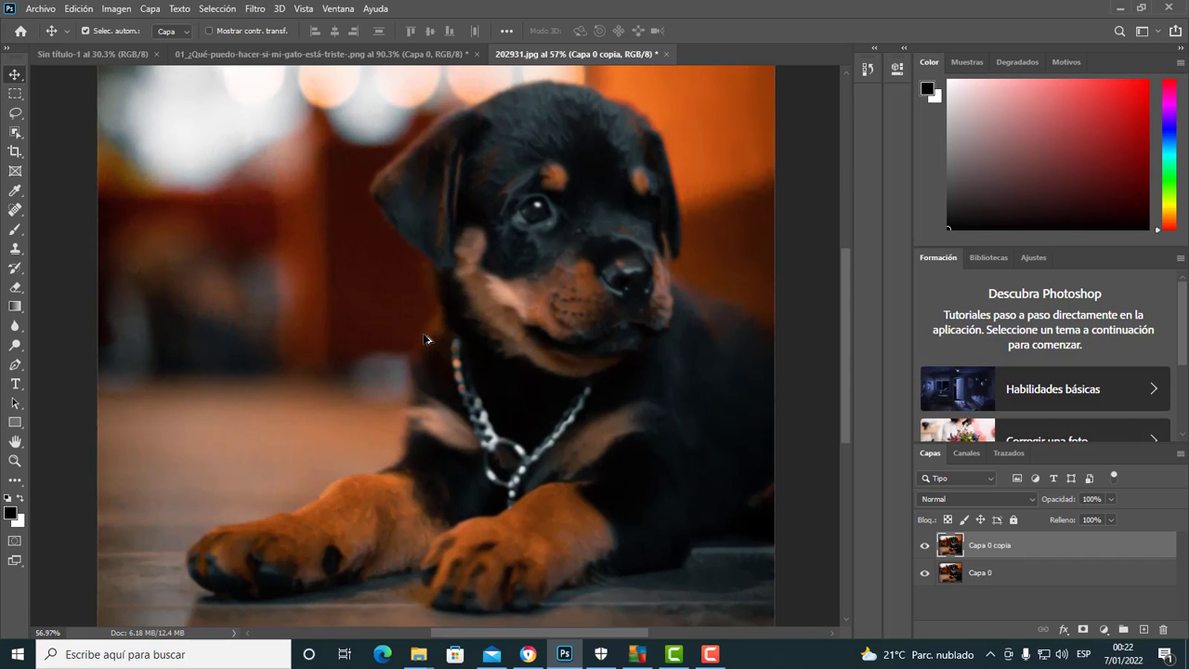
scroll(661, 261, "up", 1)
scroll(558, 214, "up", 2)
scroll(443, 165, "up", 1)
scroll(443, 165, "down", 1)
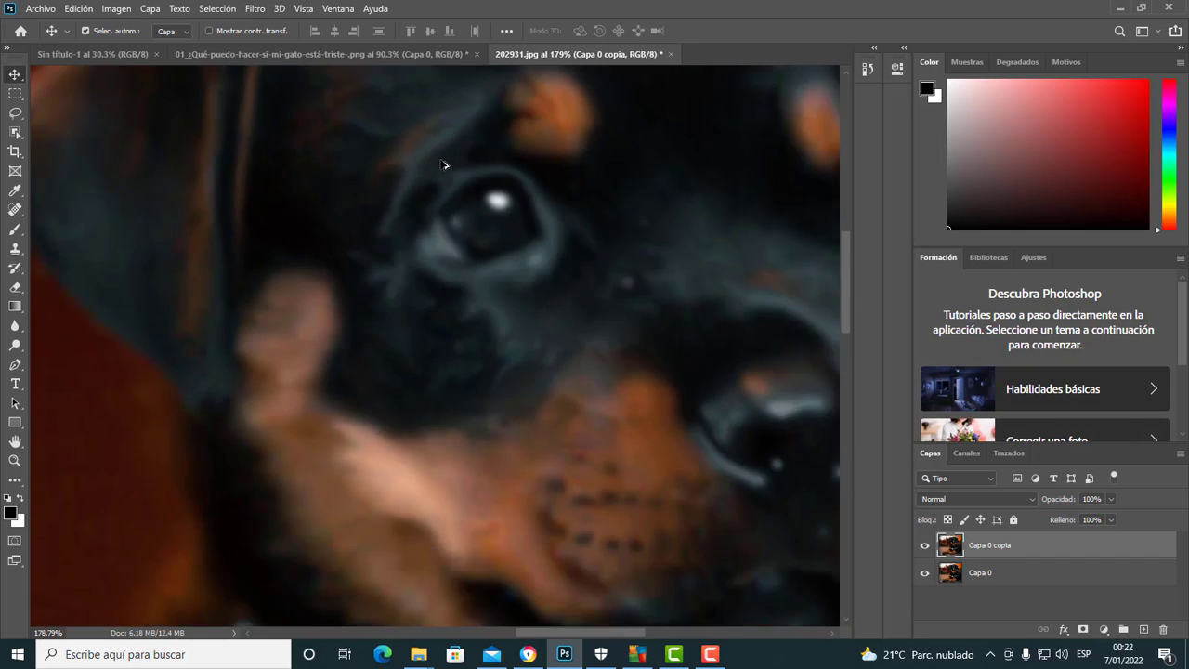
scroll(446, 165, "down", 1)
scroll(470, 306, "down", 1)
scroll(470, 311, "down", 1)
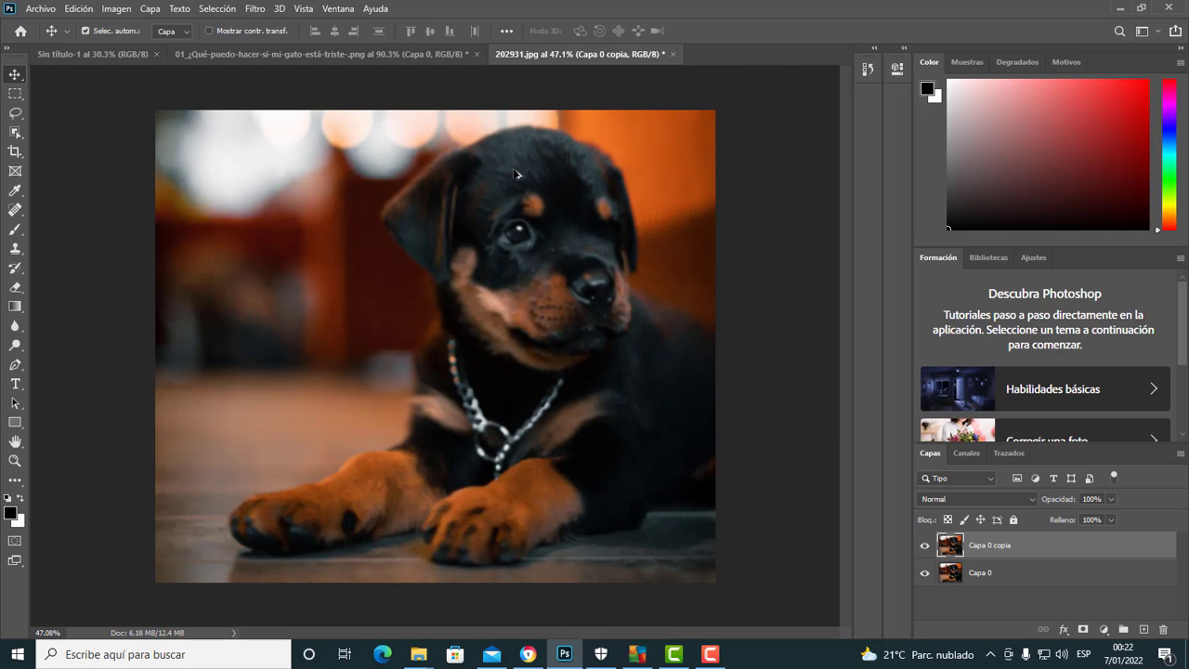
scroll(529, 167, "up", 1)
scroll(629, 186, "up", 1)
scroll(666, 336, "up", 2)
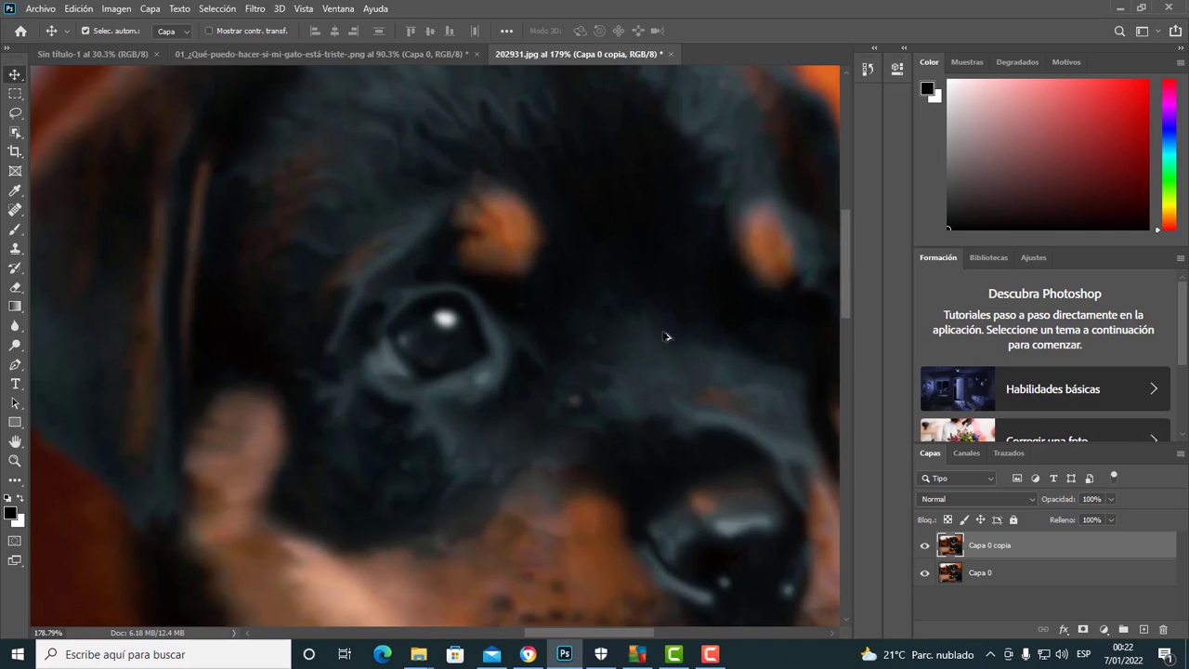
left_click(931, 549)
left_click(931, 548)
Step: Zoom and pan to inspect the softened puppy's face
scroll(563, 393, "down", 2)
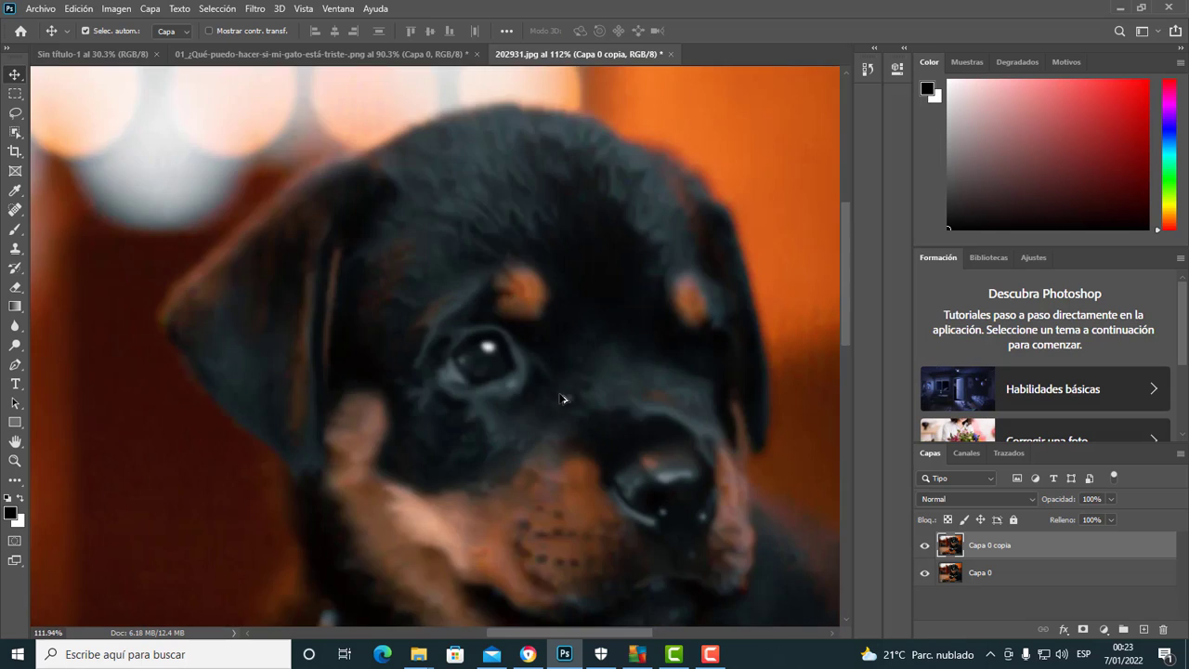
scroll(561, 400, "down", 2)
scroll(561, 395, "down", 1)
scroll(562, 384, "up", 2)
scroll(562, 278, "up", 1)
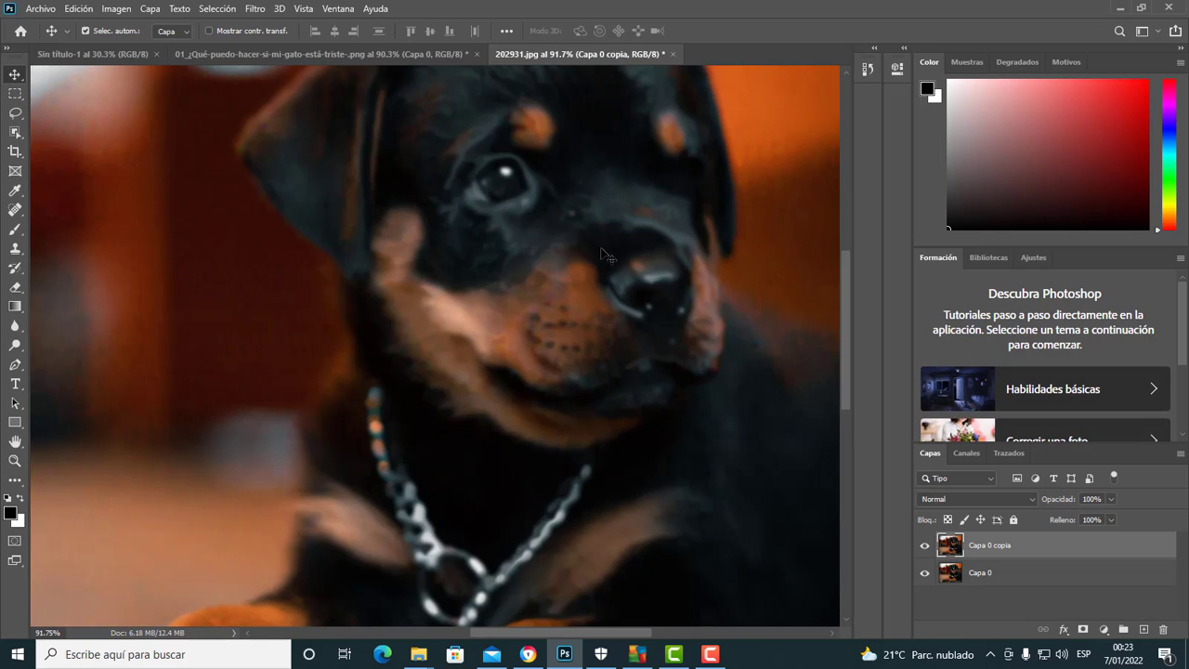
left_click_drag(609, 251, 543, 372)
scroll(543, 372, "up", 1)
scroll(374, 328, "down", 1)
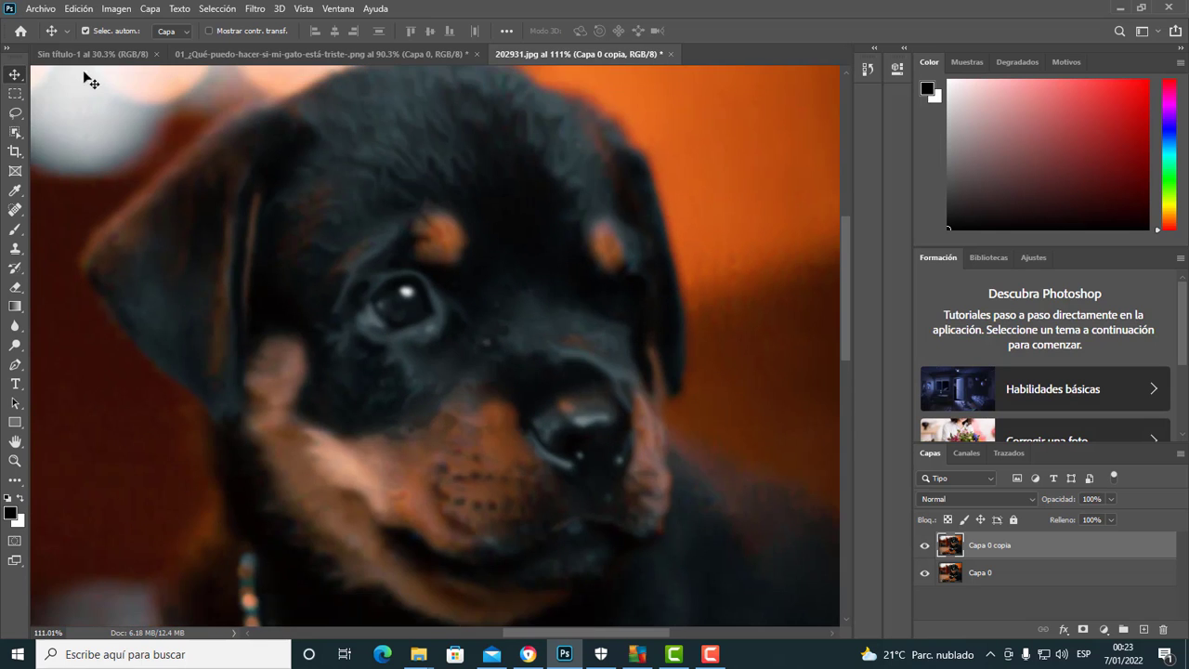
Step: Open Imagen > Ajustes > Sombras/iluminaciones with all extended options shown
left_click(116, 8)
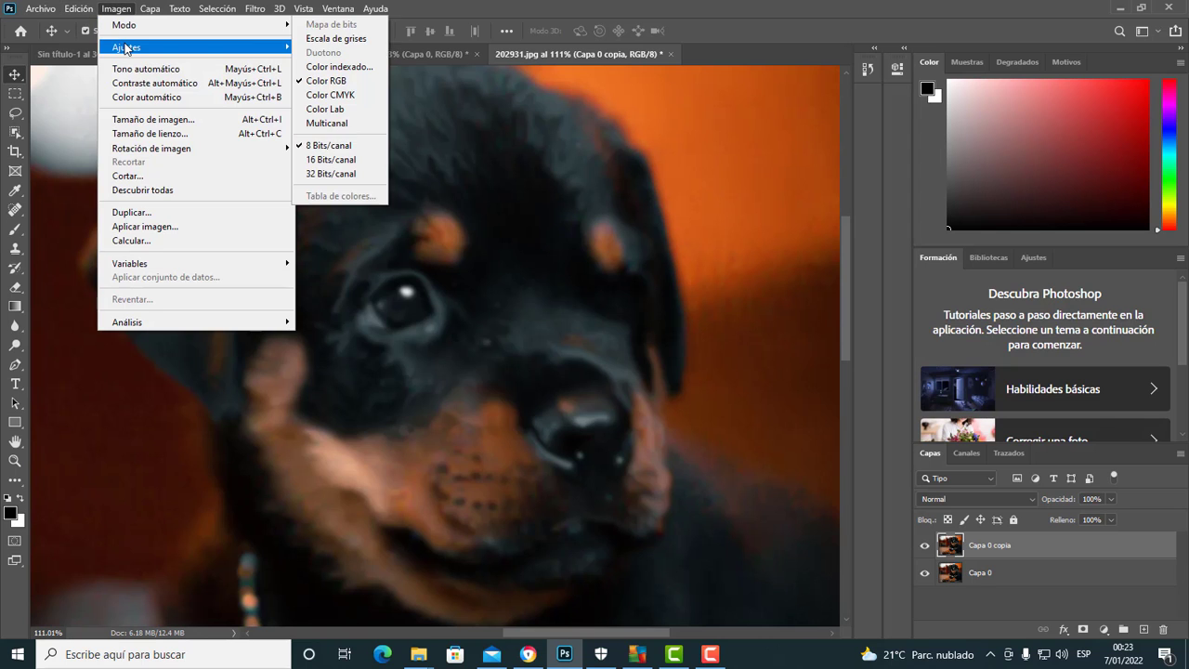
mouse_move(127, 48)
left_click(368, 297)
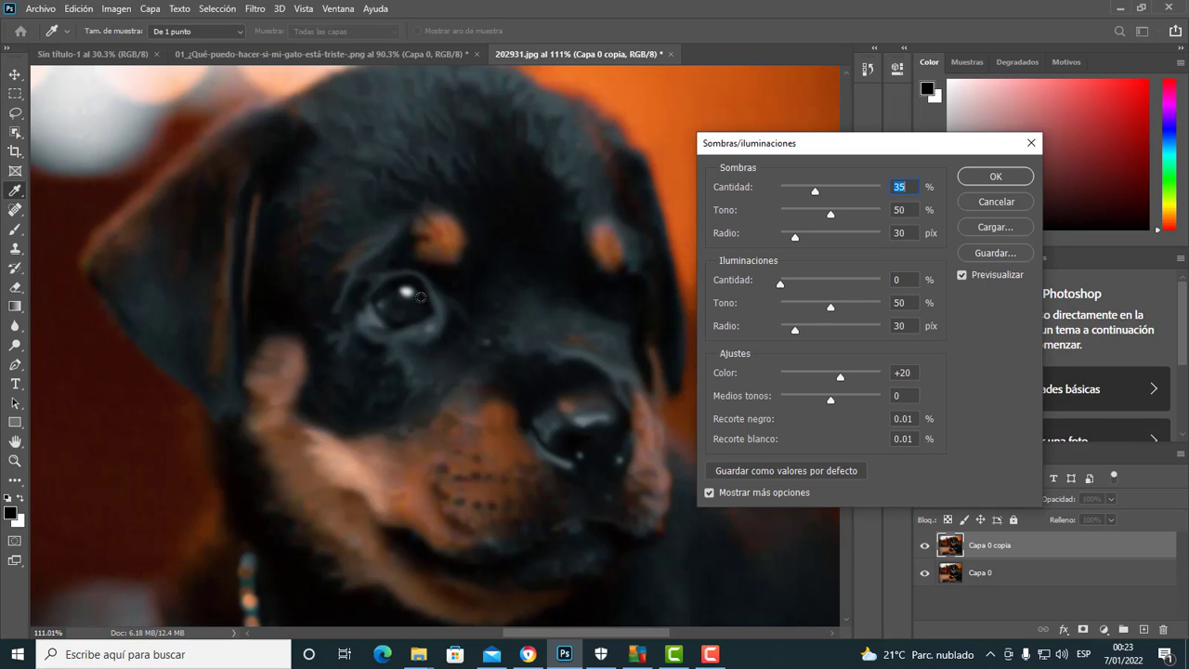
left_click(709, 494)
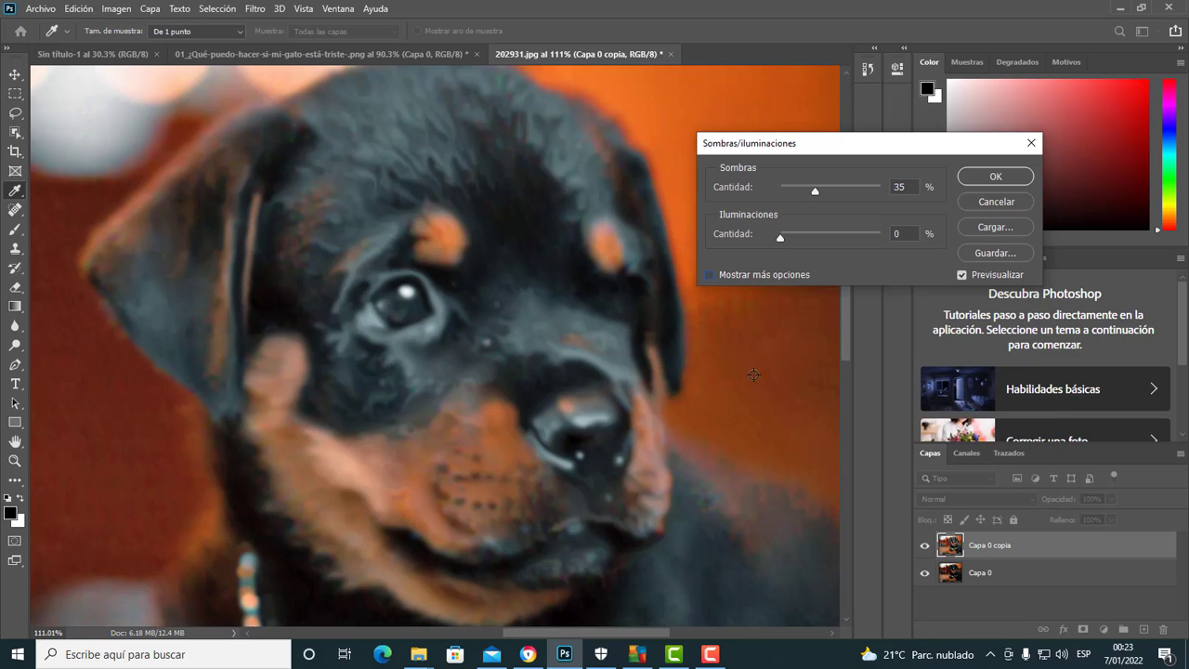
left_click(712, 274)
scroll(550, 272, "down", 5)
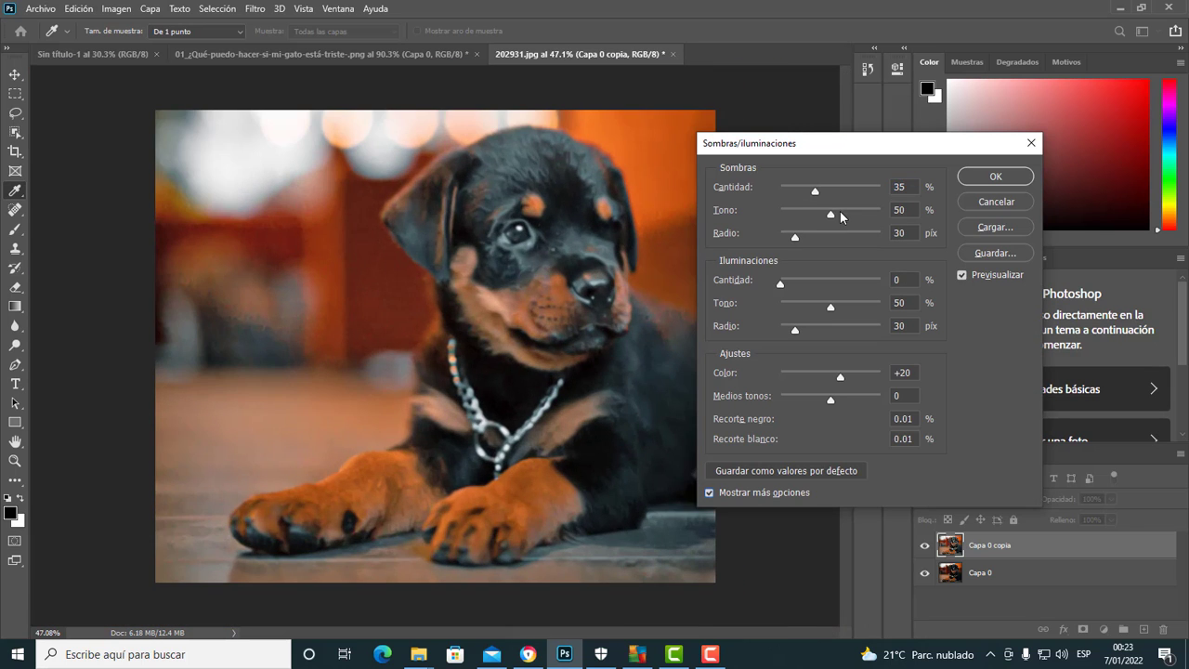
Step: Set shadows to 26/82/46, highlights to 84/21/58 and midtones to +45
left_click_drag(815, 190, 811, 190)
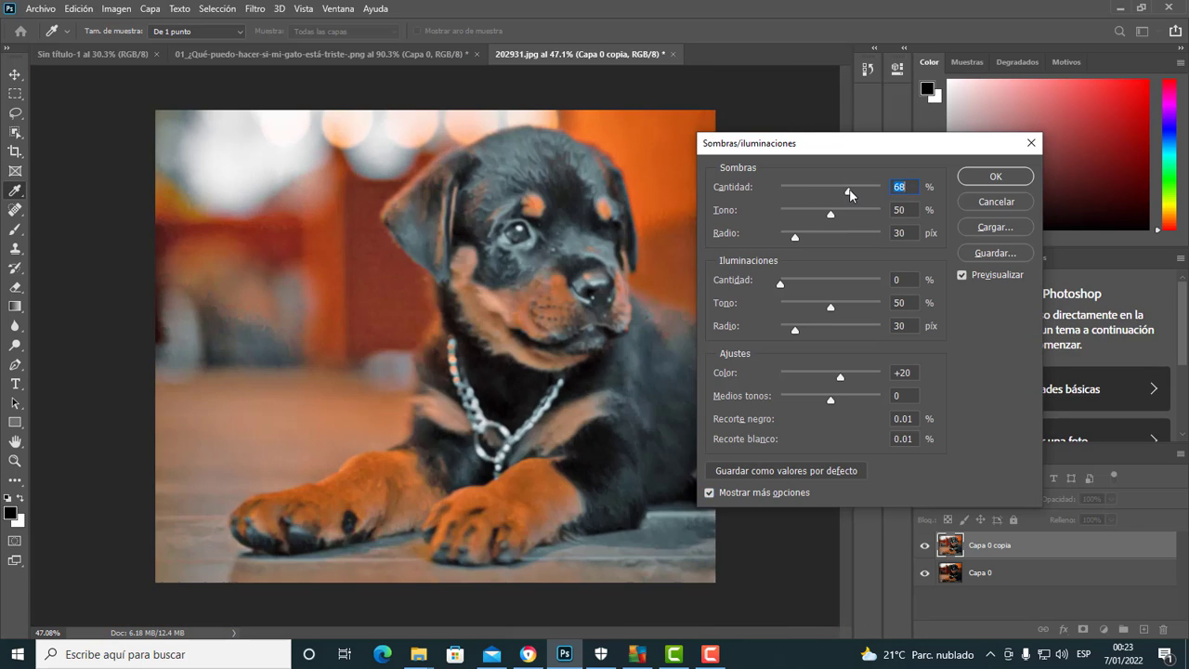
left_click(863, 214)
left_click(860, 235)
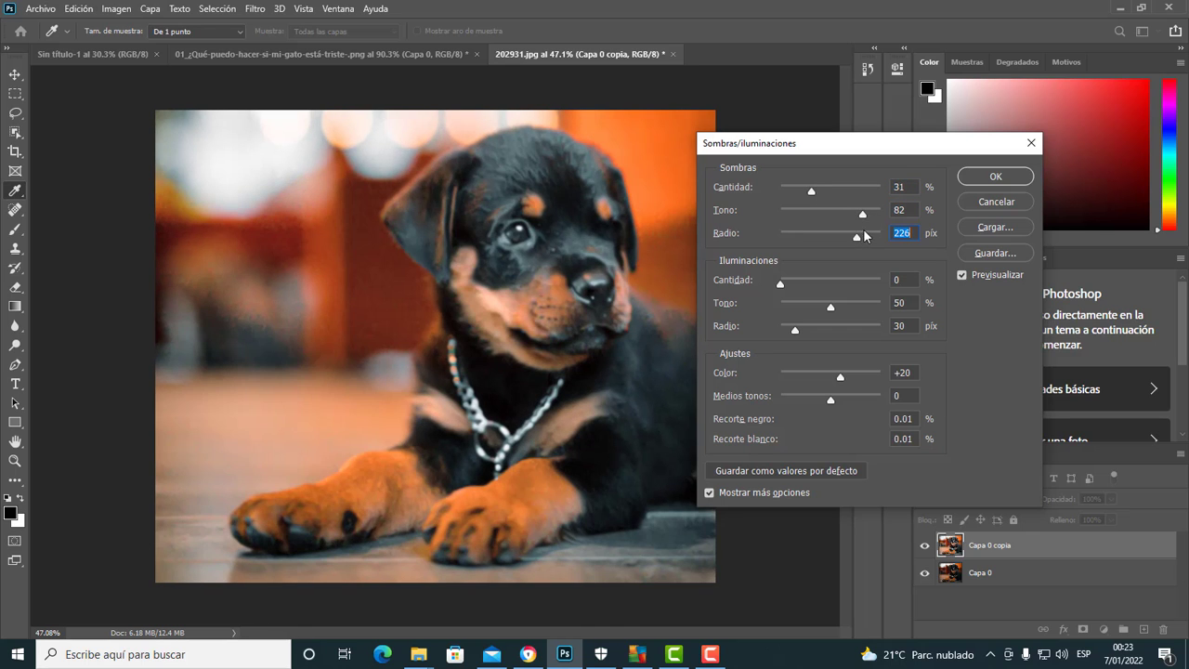
left_click(815, 235)
left_click_drag(811, 190, 792, 189)
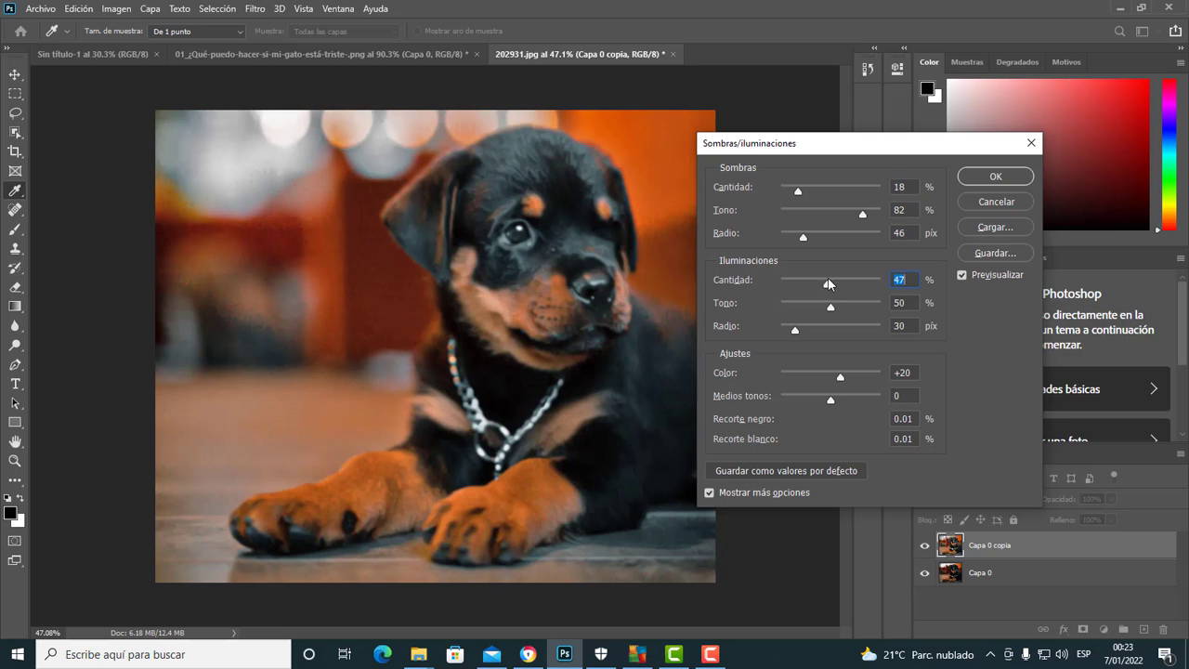
mouse_move(829, 281)
left_mouse_down()
mouse_move(864, 282)
mouse_move(805, 305)
mouse_move(810, 325)
left_mouse_up()
left_click(867, 306)
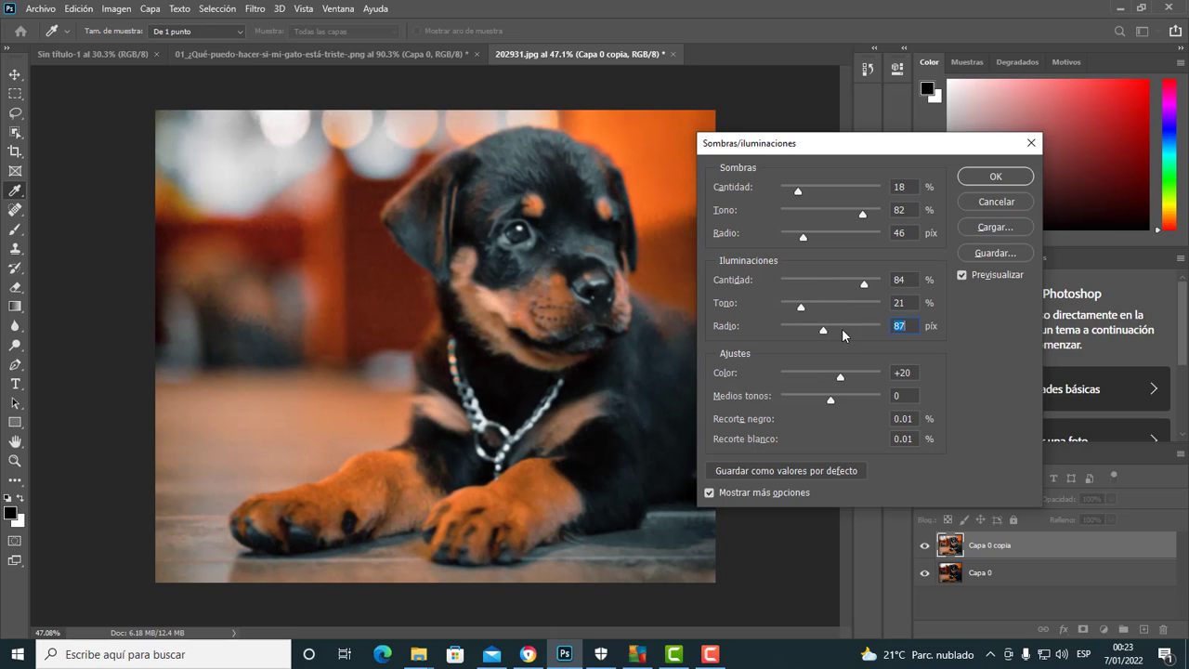
left_click_drag(798, 191, 805, 191)
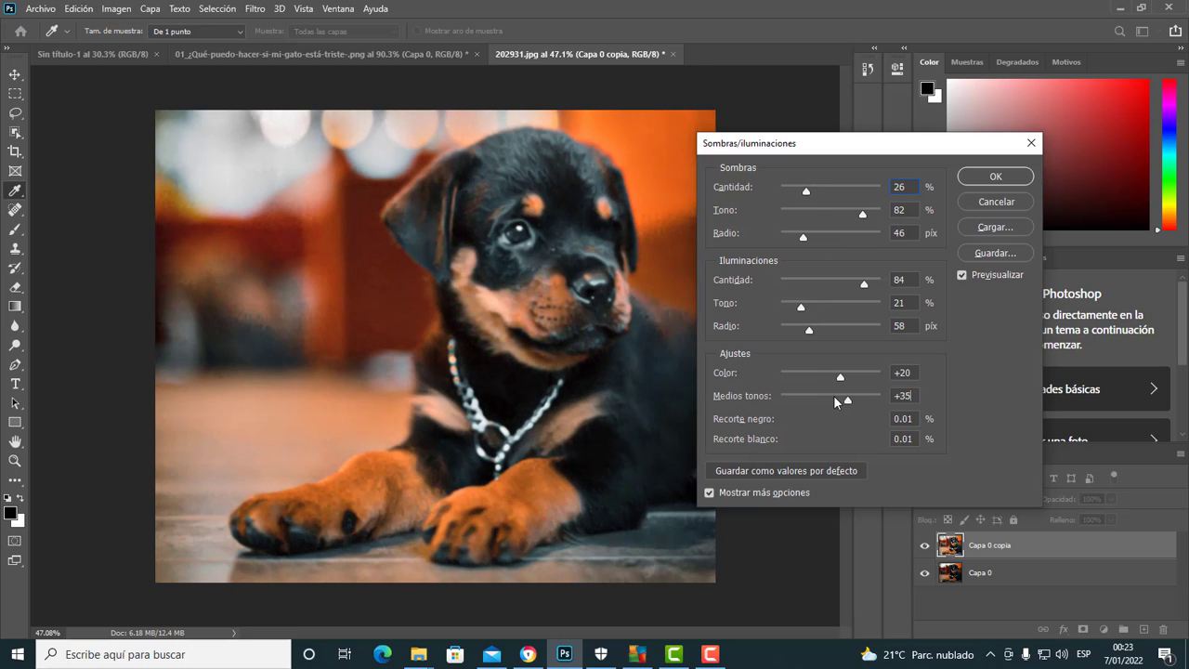
mouse_move(834, 395)
left_mouse_down()
mouse_move(876, 395)
mouse_move(854, 398)
mouse_move(855, 376)
left_mouse_up()
Step: Apply the Sombras/iluminaciones adjustment and fit the whole puppy image on screen
left_click(995, 176)
key("ctrl+minus")
key("ctrl+0")
scroll(507, 302, "up", 5)
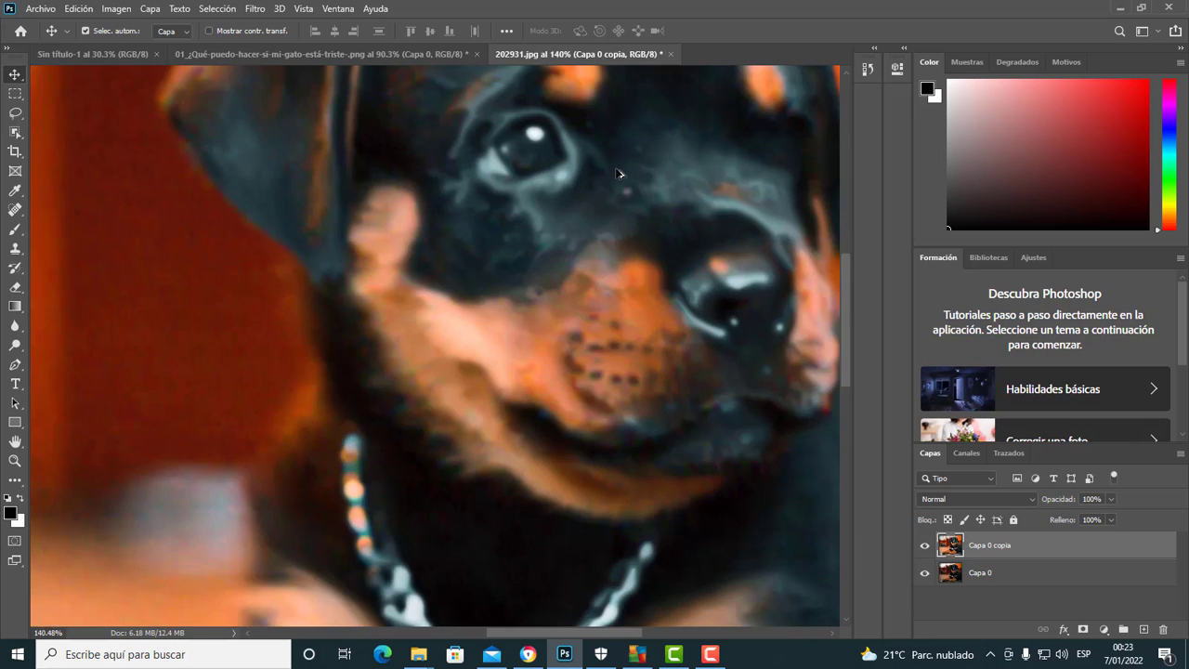
scroll(452, 302, "down", 4)
Step: Zoom to the puppy's face to inspect the boosted colours, then show the Estilizar filters
scroll(448, 308, "down", 2)
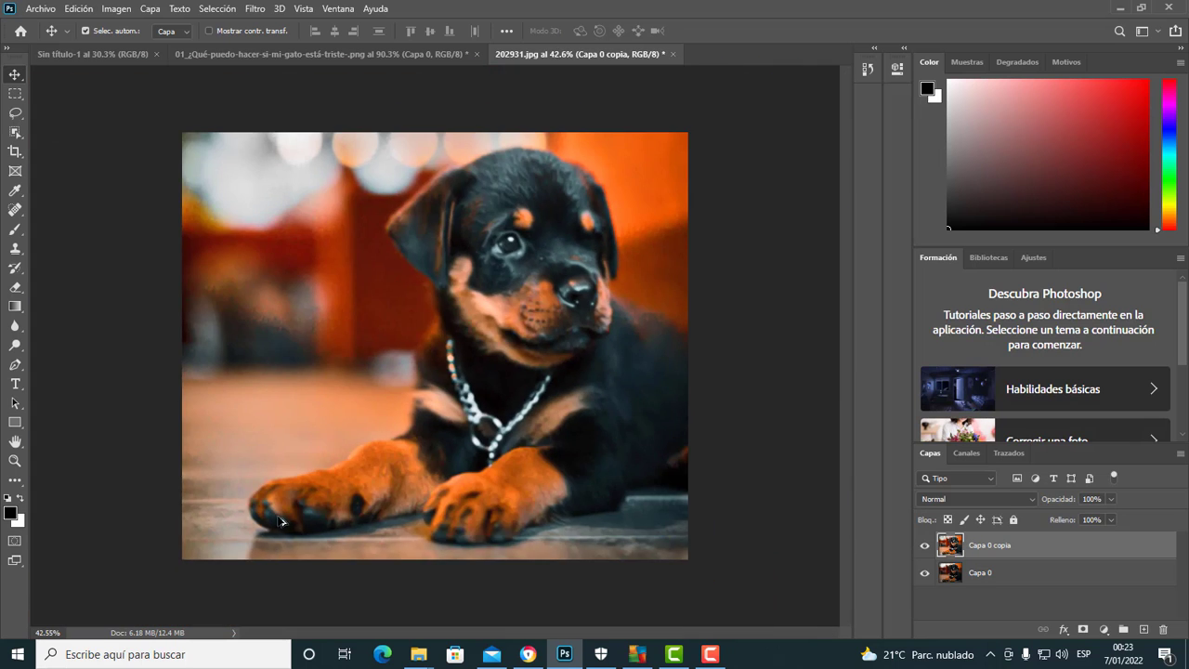
scroll(300, 509, "up", 4)
scroll(499, 398, "up", 2)
scroll(365, 345, "down", 4)
scroll(365, 345, "down", 2)
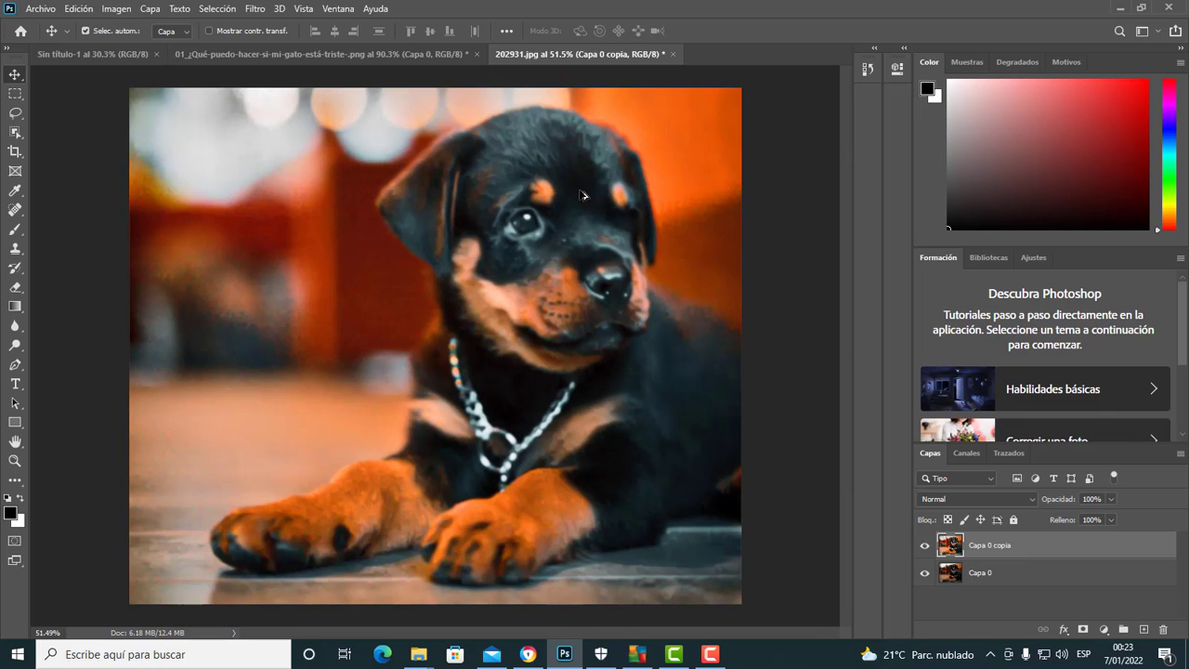
scroll(419, 307, "up", 2)
scroll(446, 307, "up", 1)
mouse_move(555, 269)
left_mouse_down()
mouse_move(462, 316)
mouse_move(341, 316)
left_mouse_up()
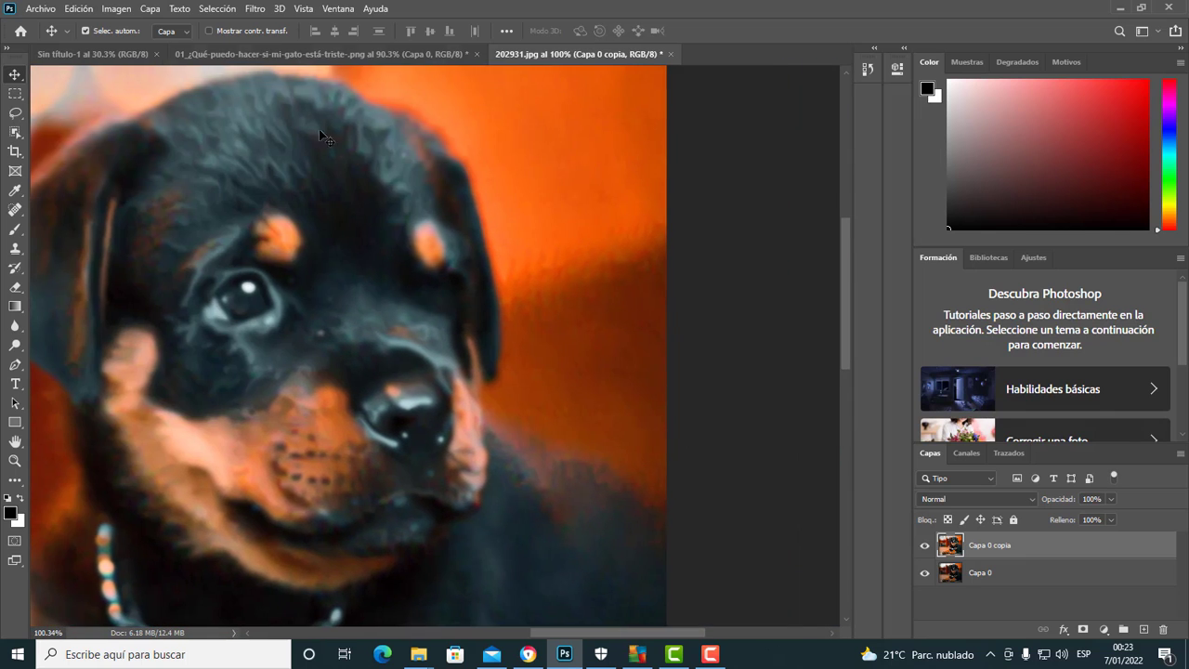
left_click(255, 9)
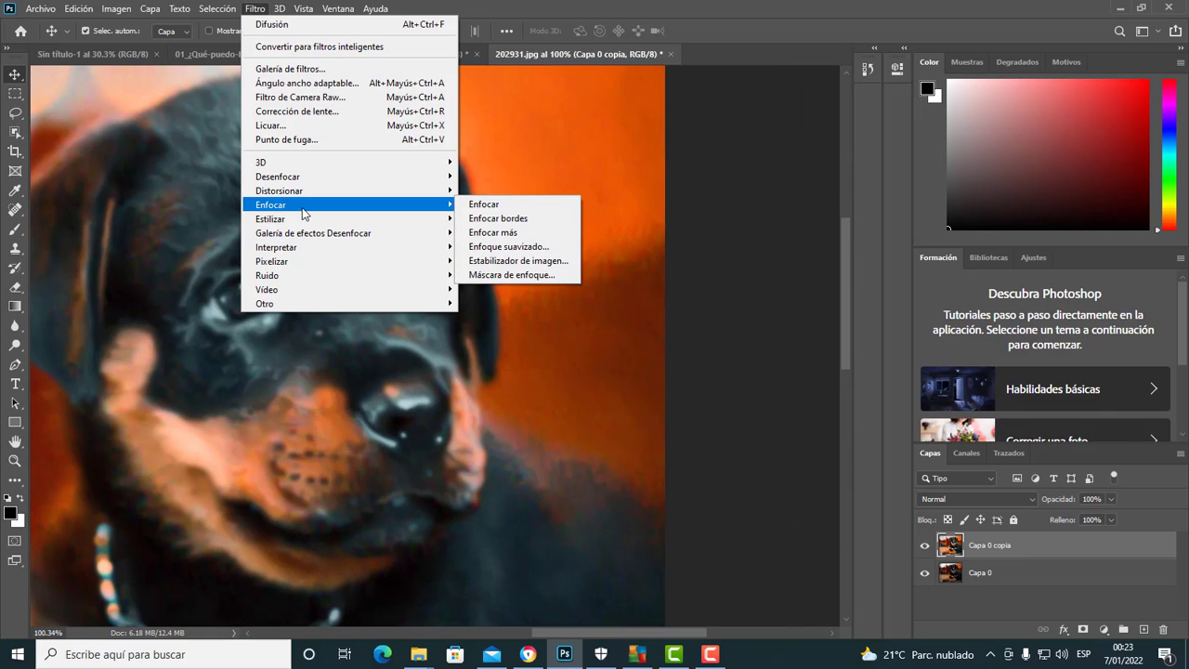
mouse_move(270, 218)
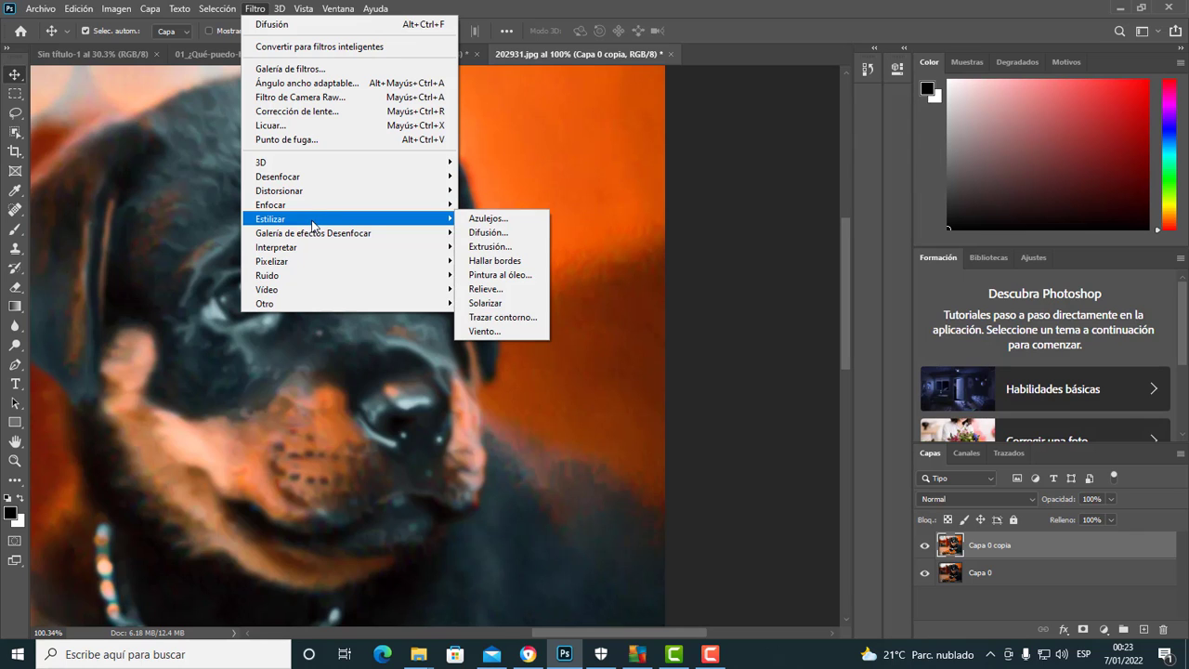
Step: Apply Pintura al óleo with Estilizado 7.9 and Iluminación on to Capa 0 copia
left_click(497, 275)
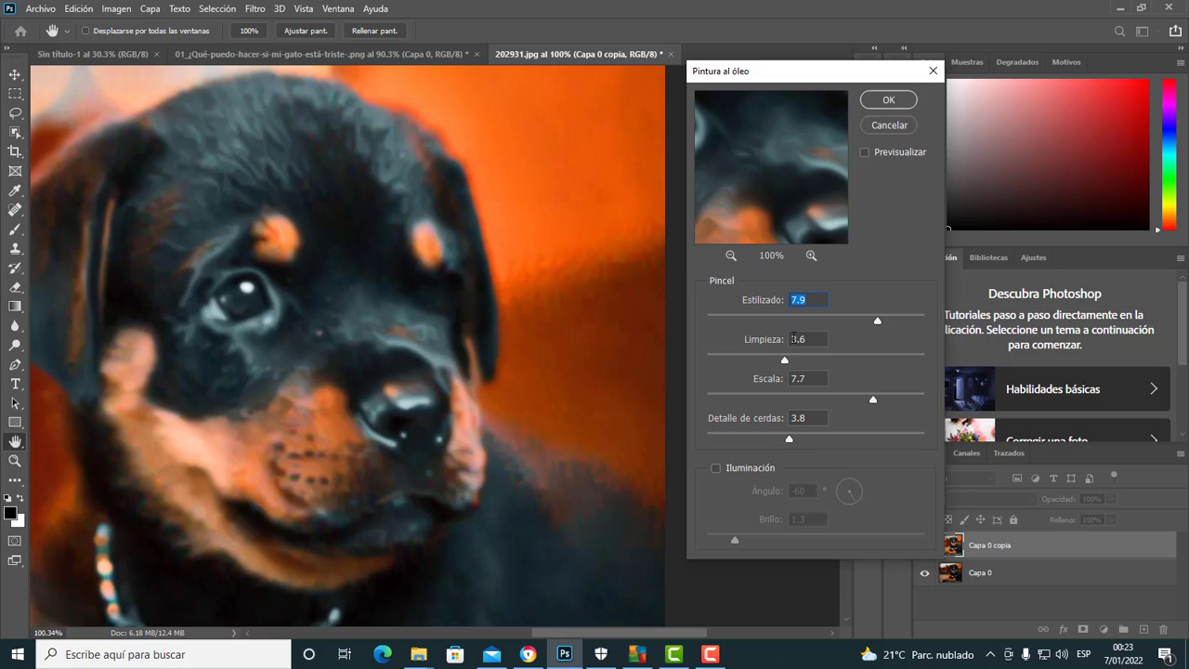
left_click(716, 468)
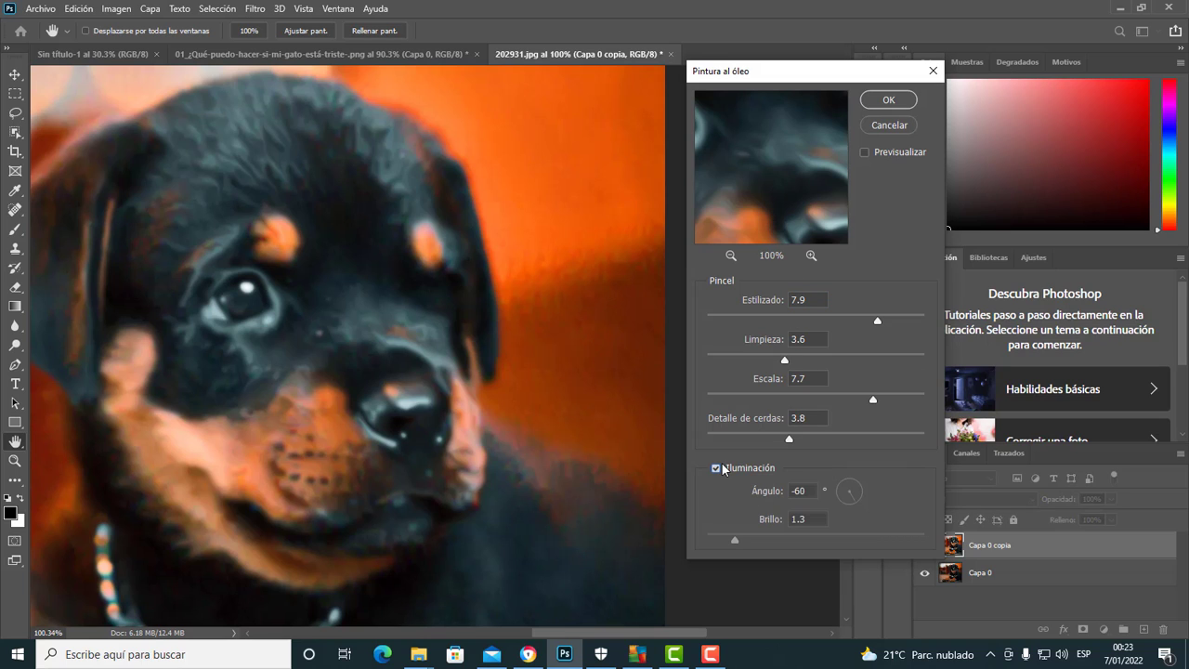
left_click_drag(744, 145, 797, 213)
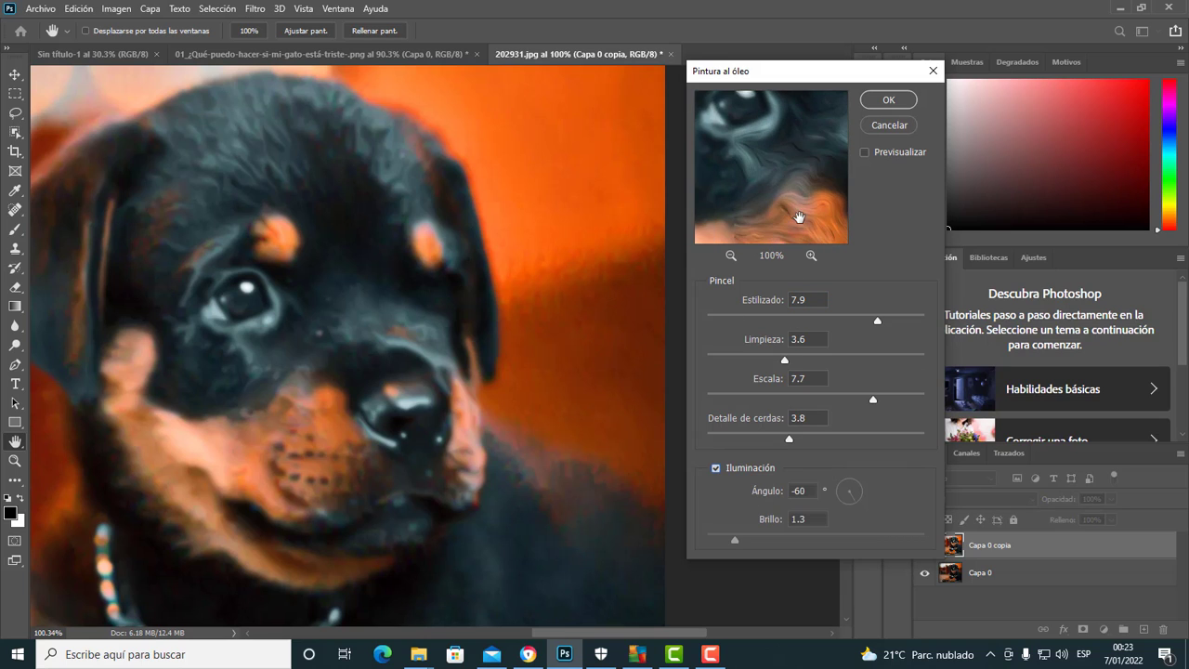
left_click_drag(733, 170, 775, 186)
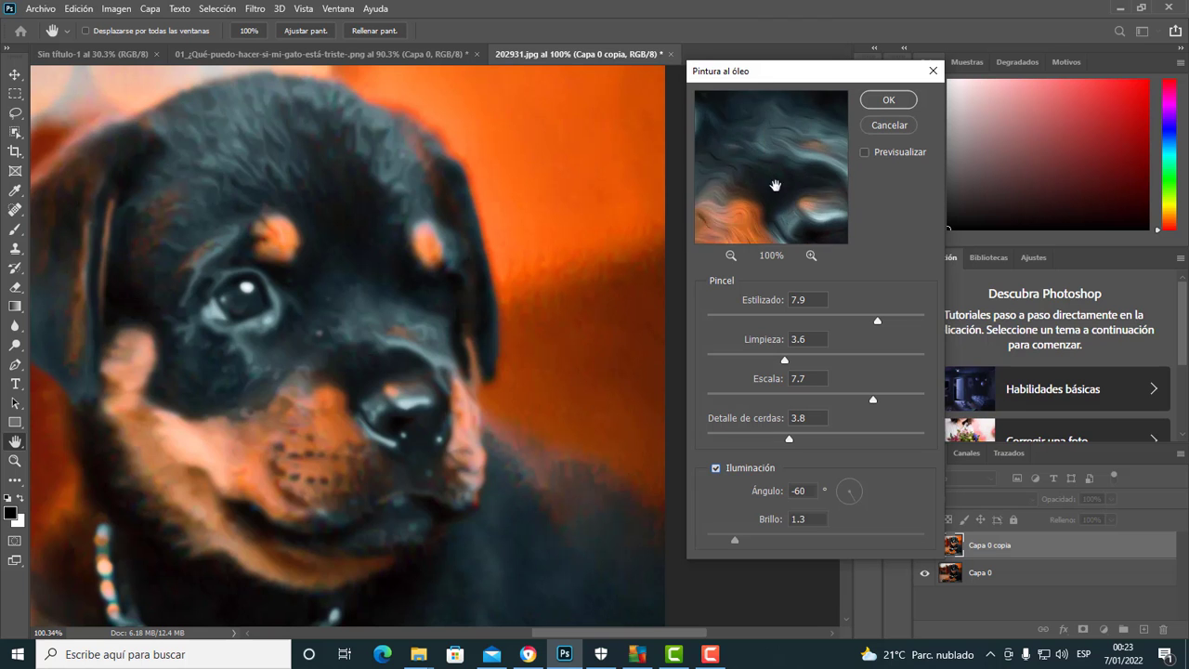
left_click(889, 99)
Step: Zoom in and out to inspect the oil-paint texture on the puppy
scroll(462, 278, "down", 2)
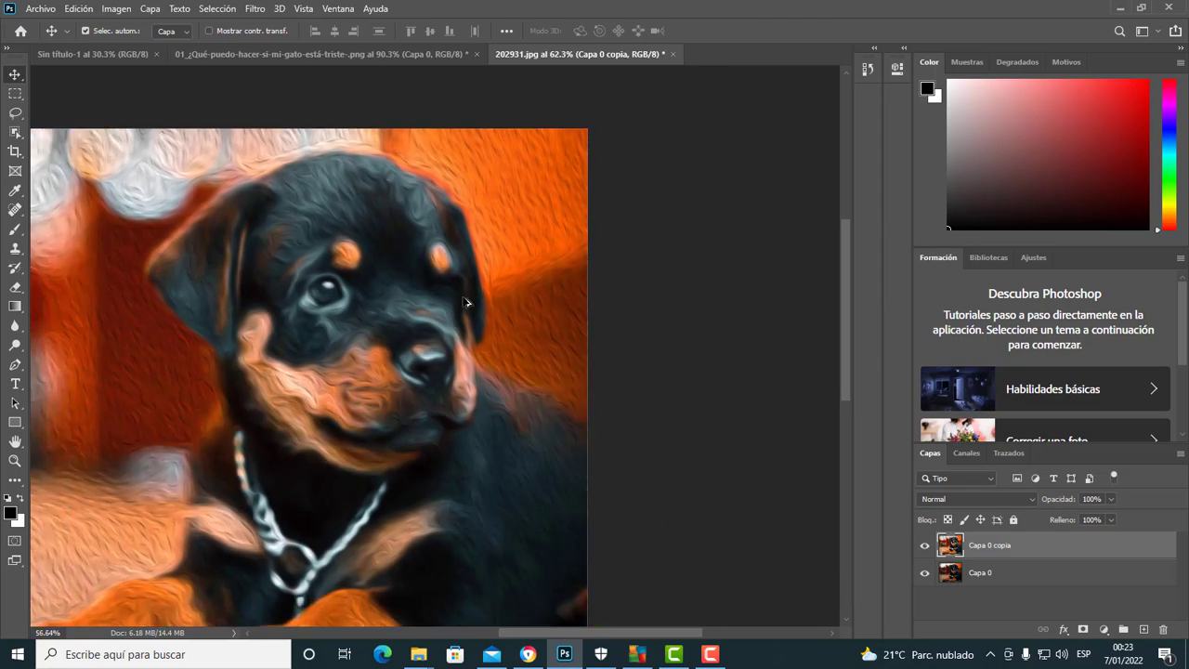
scroll(464, 305, "down", 3)
scroll(572, 277, "up", 4)
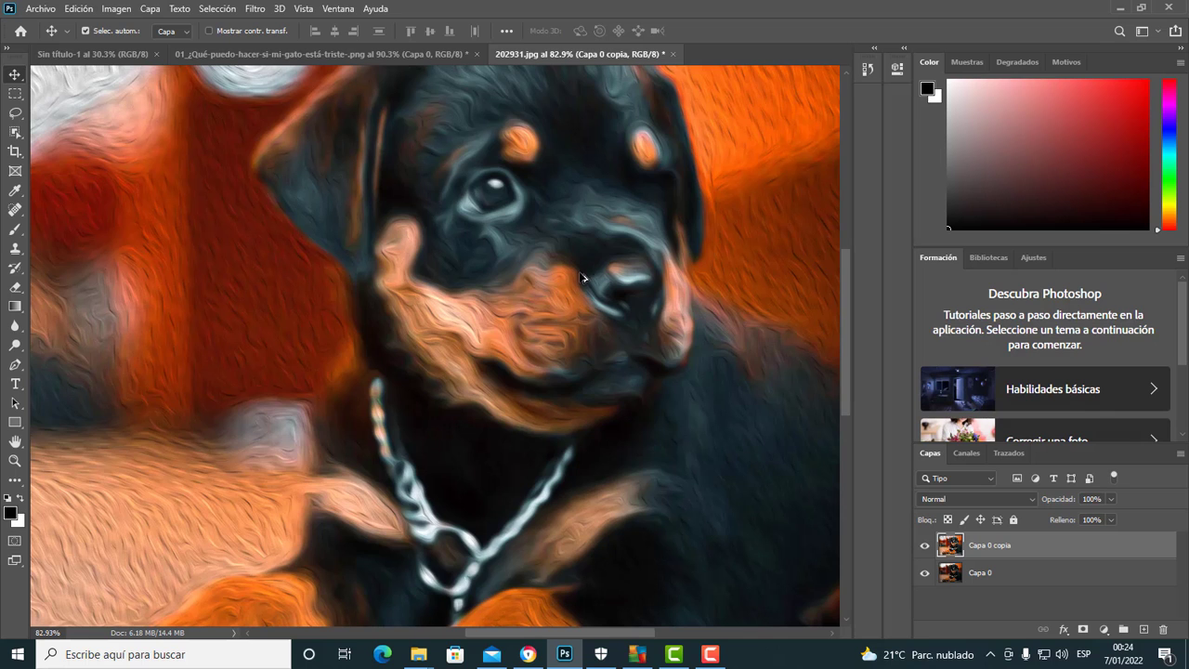
scroll(582, 277, "down", 2)
scroll(442, 406, "down", 2)
scroll(458, 389, "up", 3)
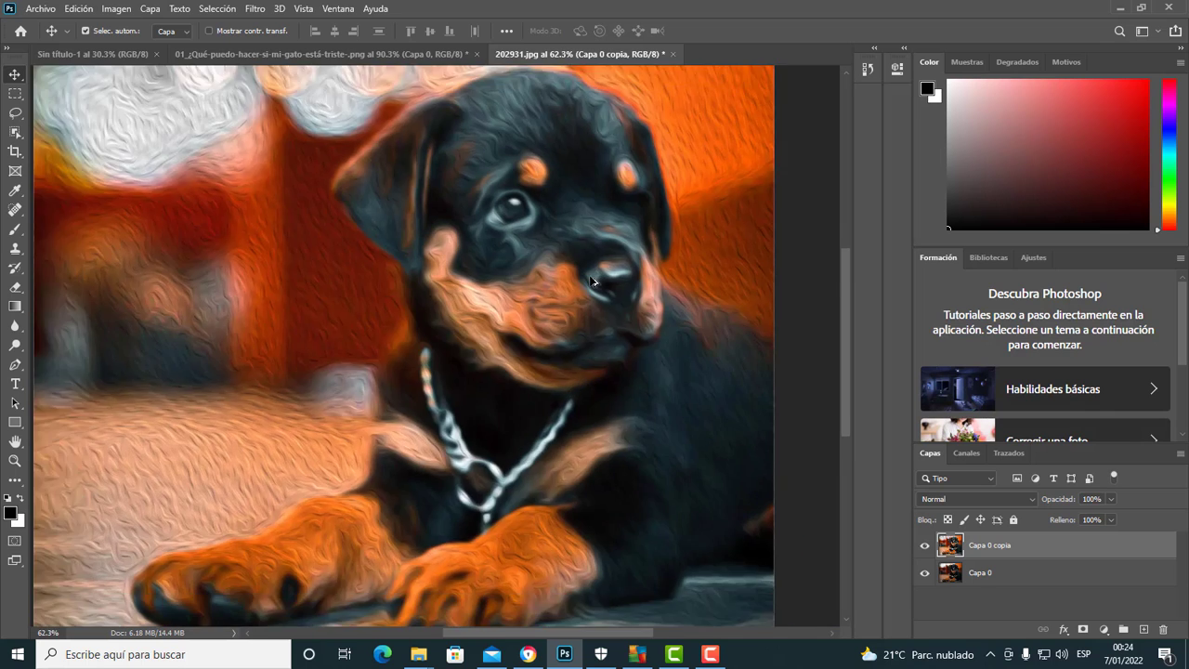
scroll(595, 279, "up", 4)
scroll(429, 320, "down", 3)
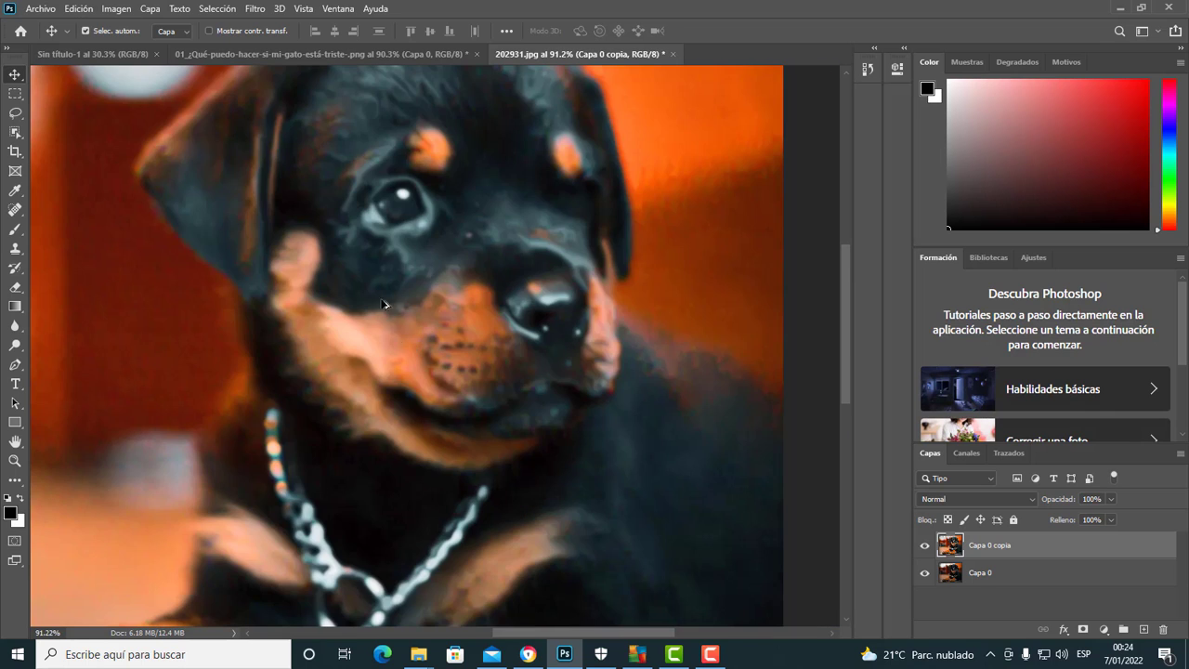
Step: Apply Pintura al óleo to the puppy copy layer: Iluminación off, Estilizado 9.9, Limpieza 7.8, Escala 9.5
left_click(257, 9)
mouse_move(271, 218)
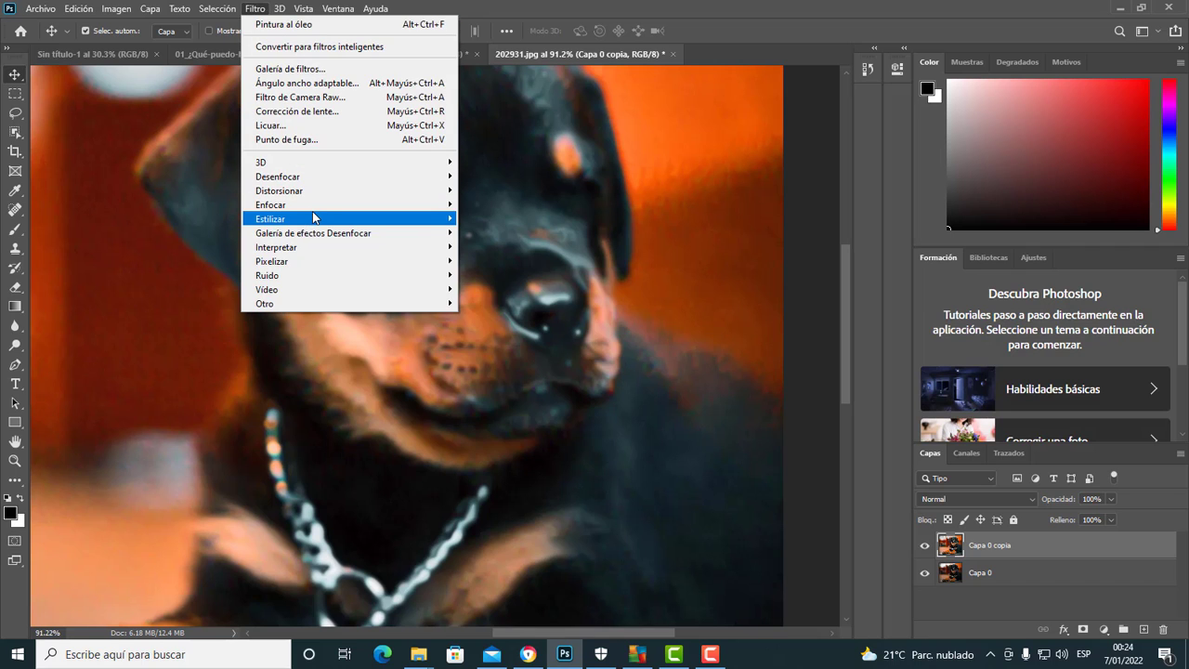
left_click(500, 275)
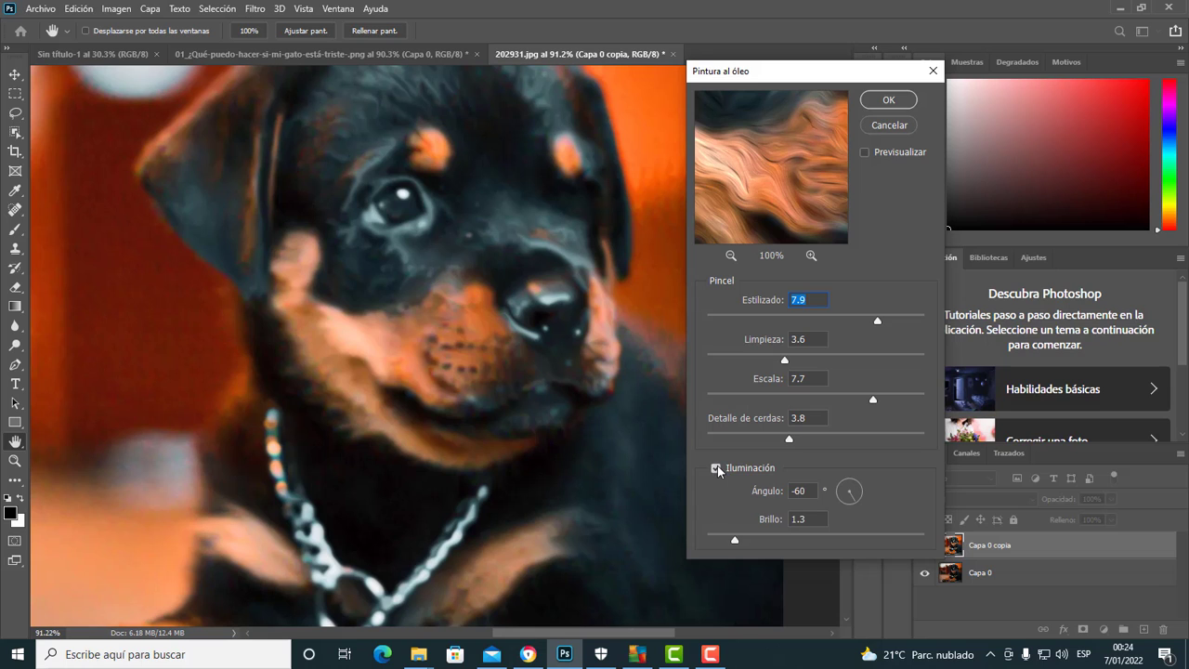
left_click(717, 467)
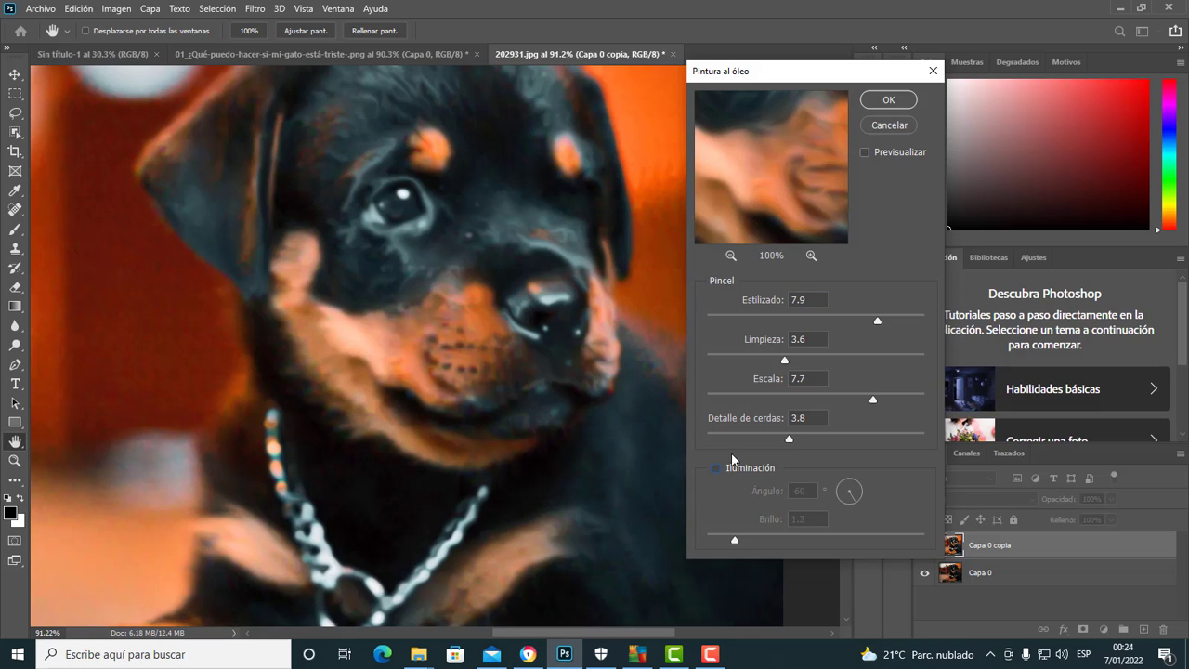
mouse_move(798, 172)
left_mouse_down()
mouse_move(782, 225)
mouse_move(755, 138)
left_mouse_up()
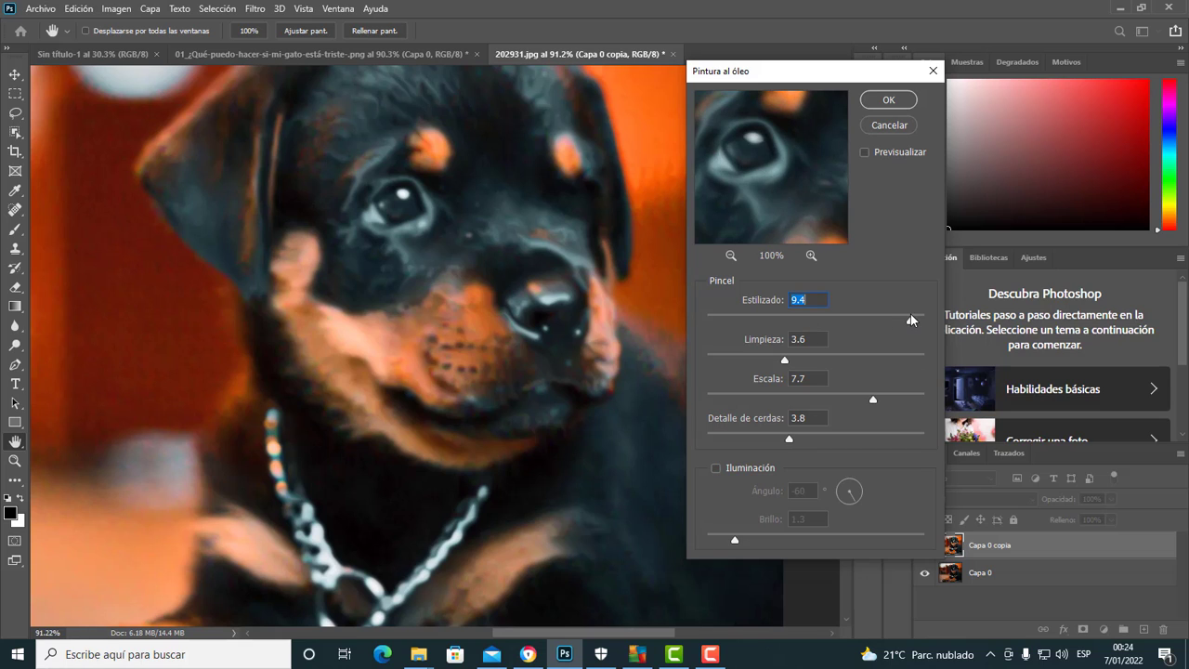
left_click(710, 319)
left_click_drag(783, 201, 803, 249)
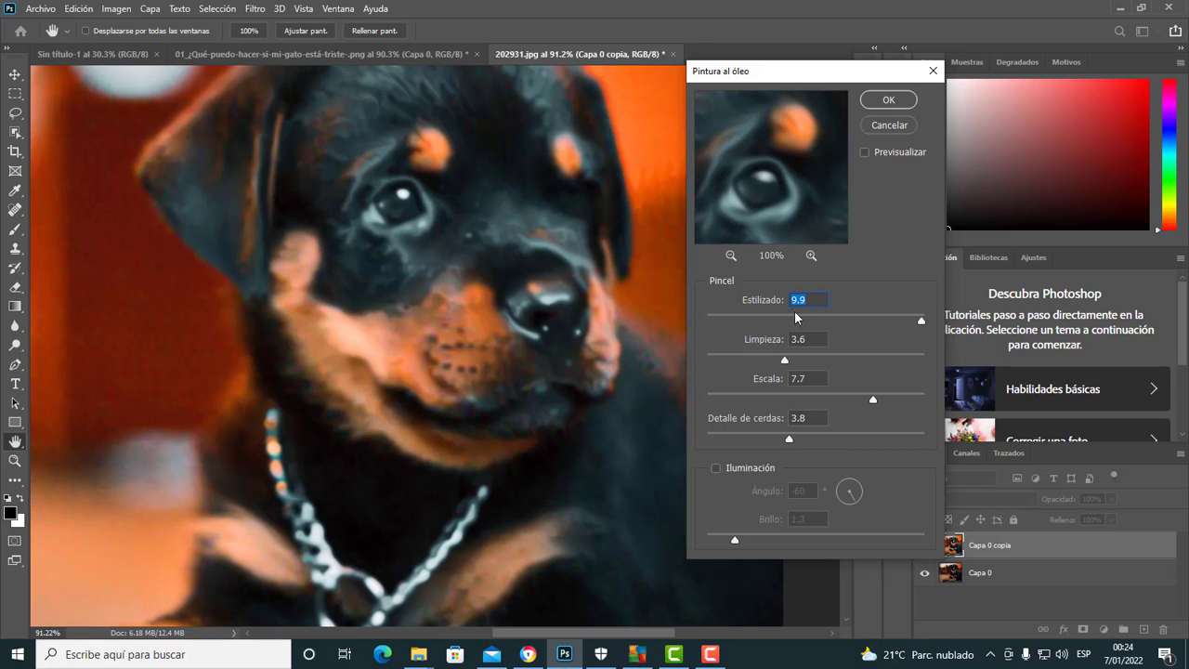
left_click(875, 359)
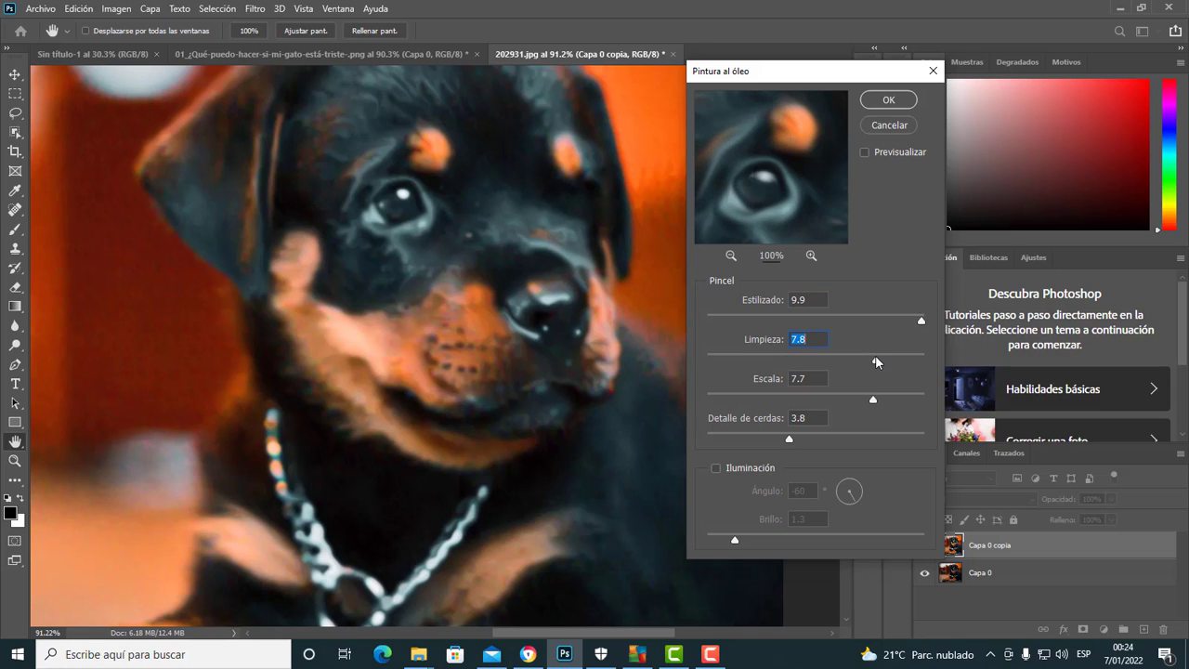
left_click_drag(832, 224, 738, 159)
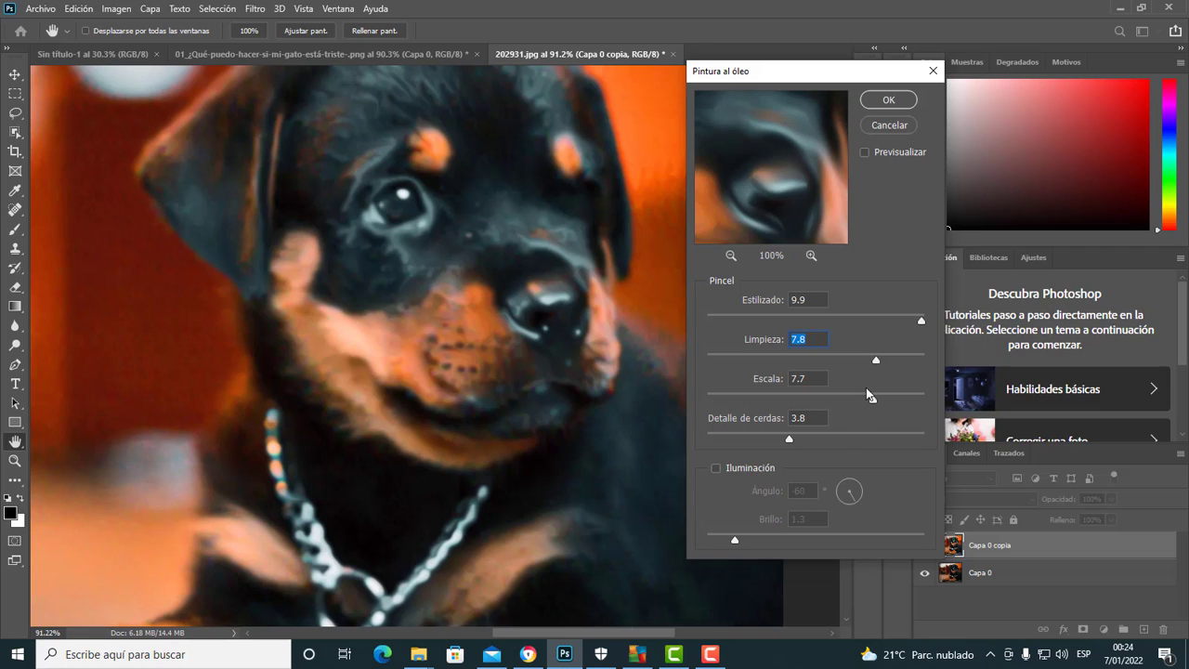
left_click_drag(858, 395, 912, 395)
left_click(885, 101)
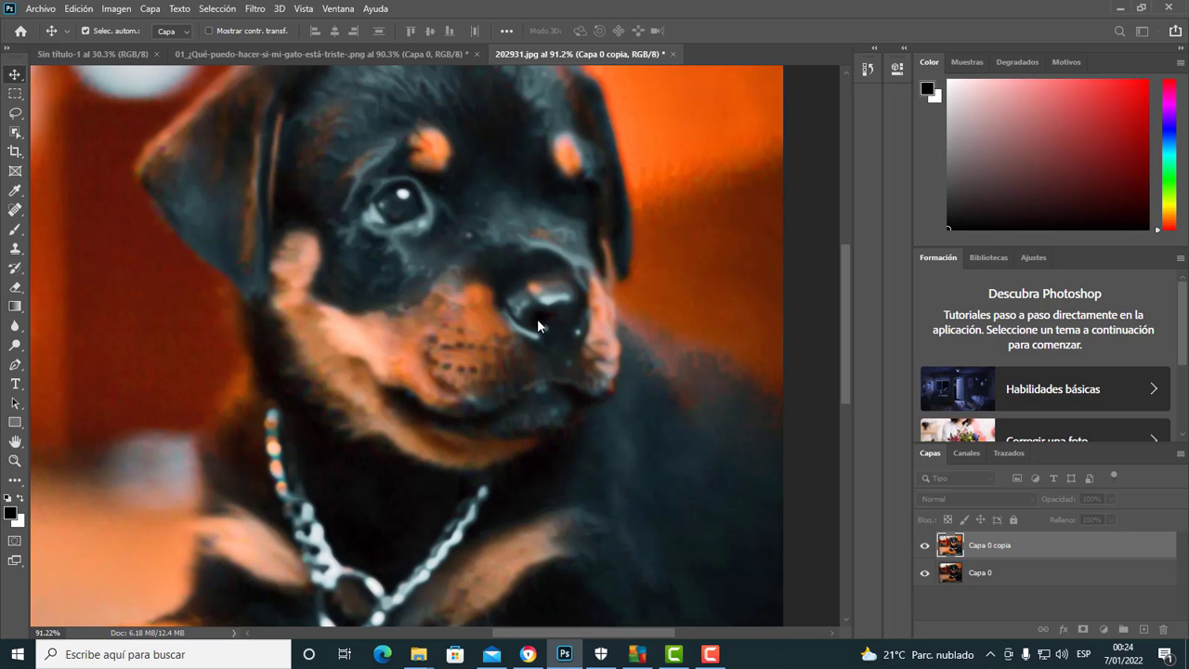
key("ctrl+0")
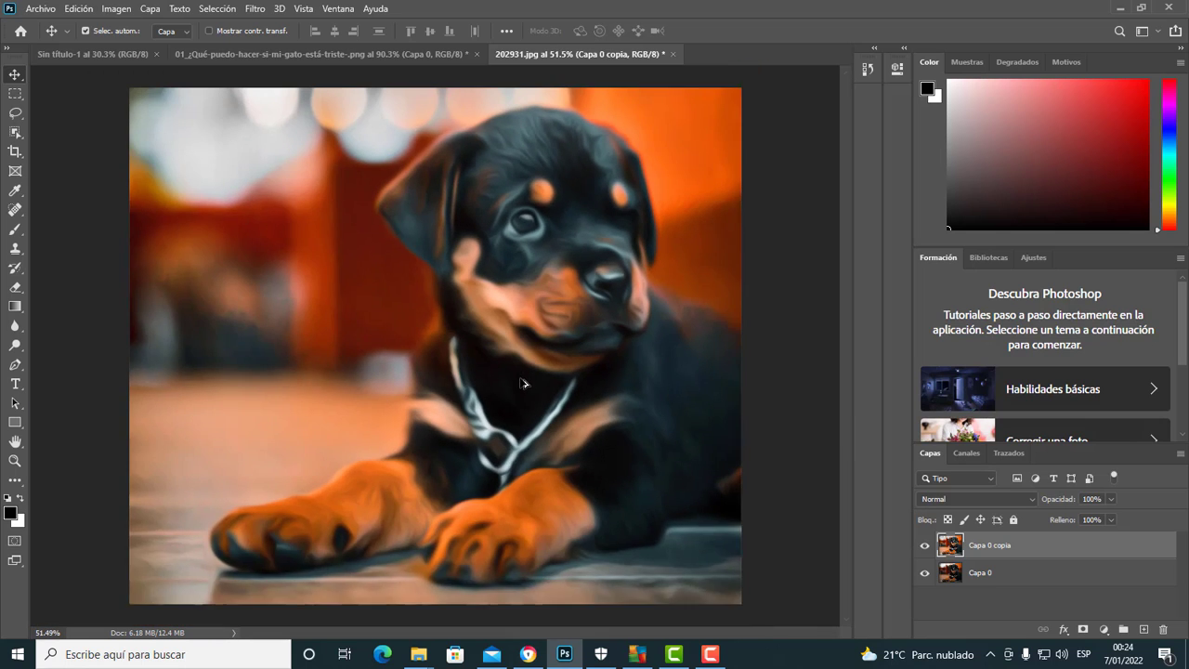
key("ctrl+z")
key("ctrl+shift+z")
key("ctrl+z")
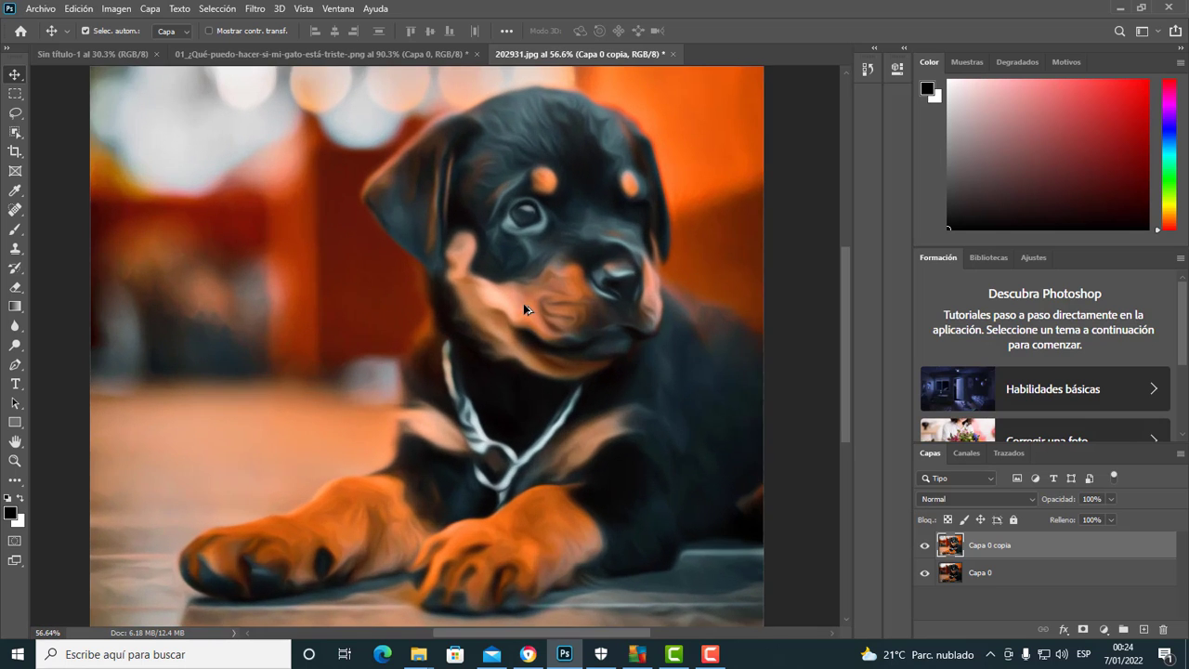
key("ctrl+shift+z")
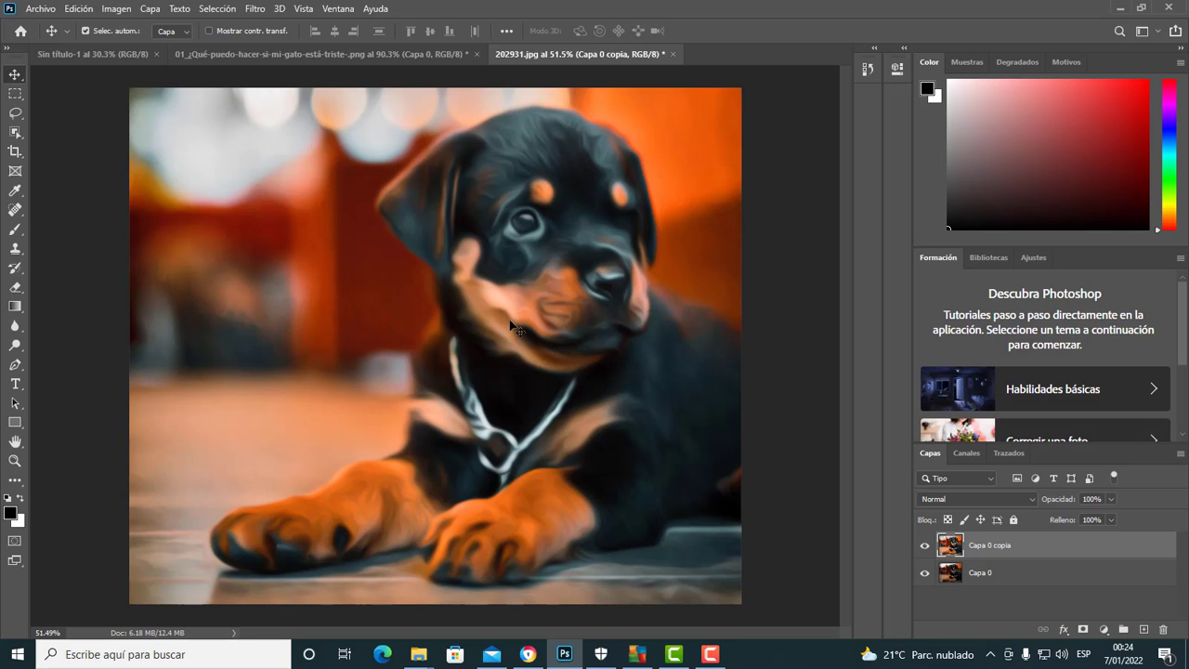
key("ctrl+z")
key("ctrl+shift+z")
scroll(691, 226, "up", 3)
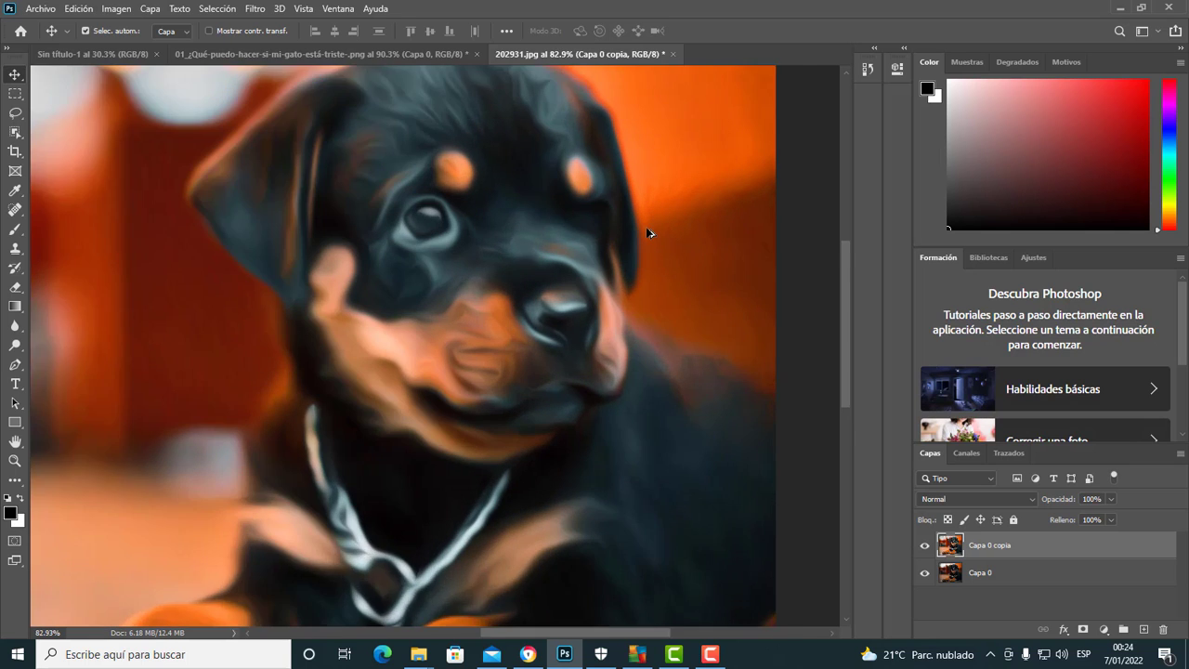
scroll(576, 287, "up", 1)
scroll(571, 324, "down", 1)
scroll(570, 327, "down", 2)
scroll(572, 333, "down", 1)
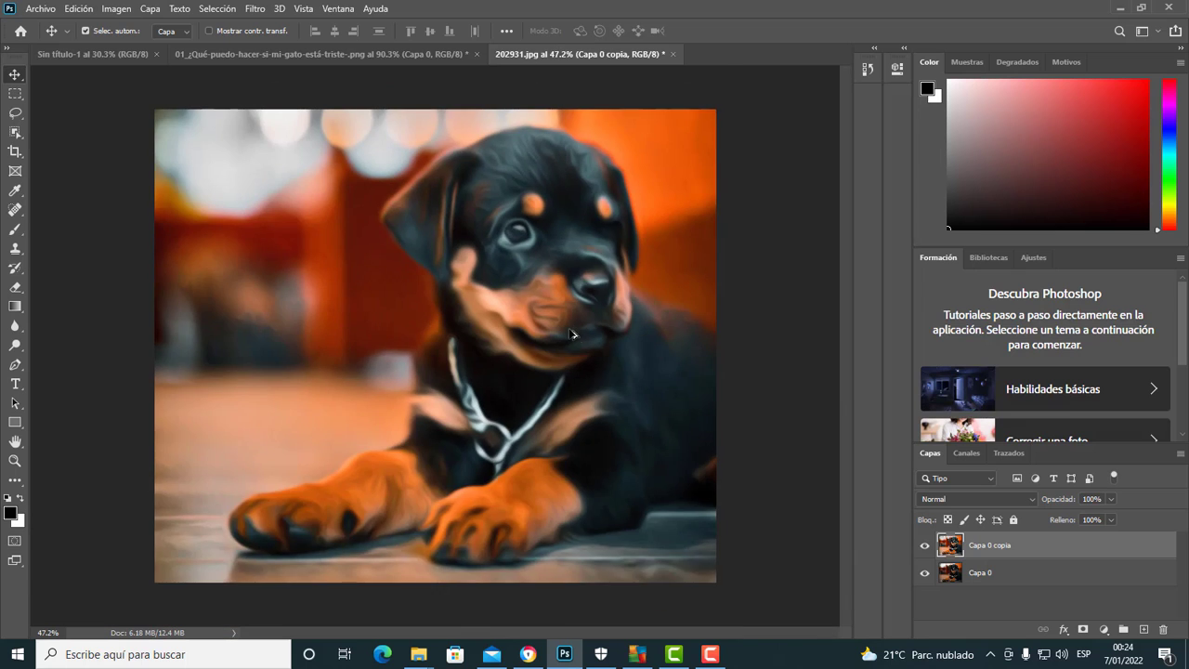
scroll(572, 334, "down", 2)
scroll(532, 319, "up", 2)
scroll(528, 318, "up", 1)
scroll(456, 441, "down", 2)
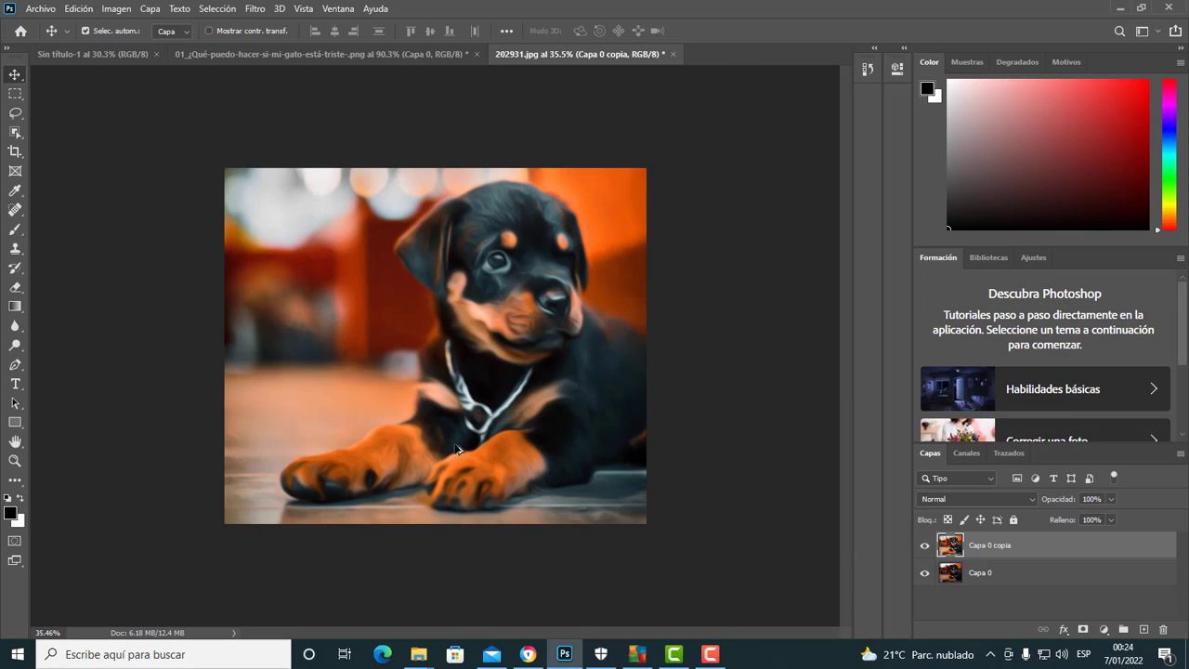
scroll(457, 450, "up", 1)
scroll(506, 575, "up", 2)
Step: Replace the PERRO image search with a Google Images search for PERSONA
left_click(528, 653)
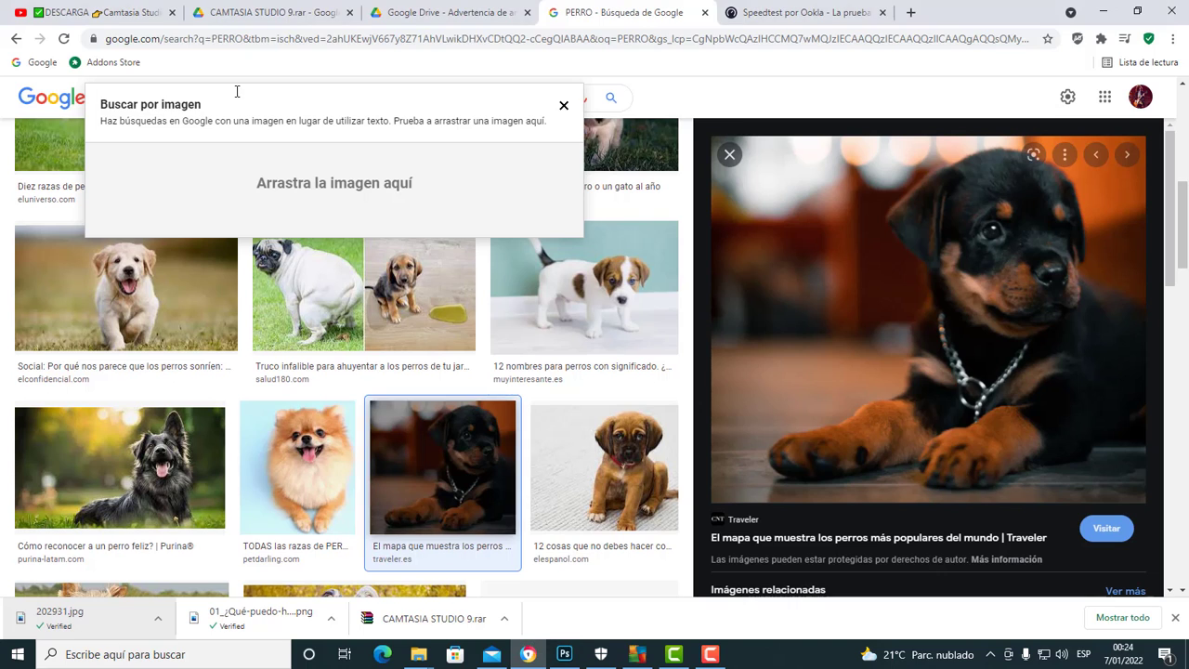
left_click_drag(199, 92, 84, 113)
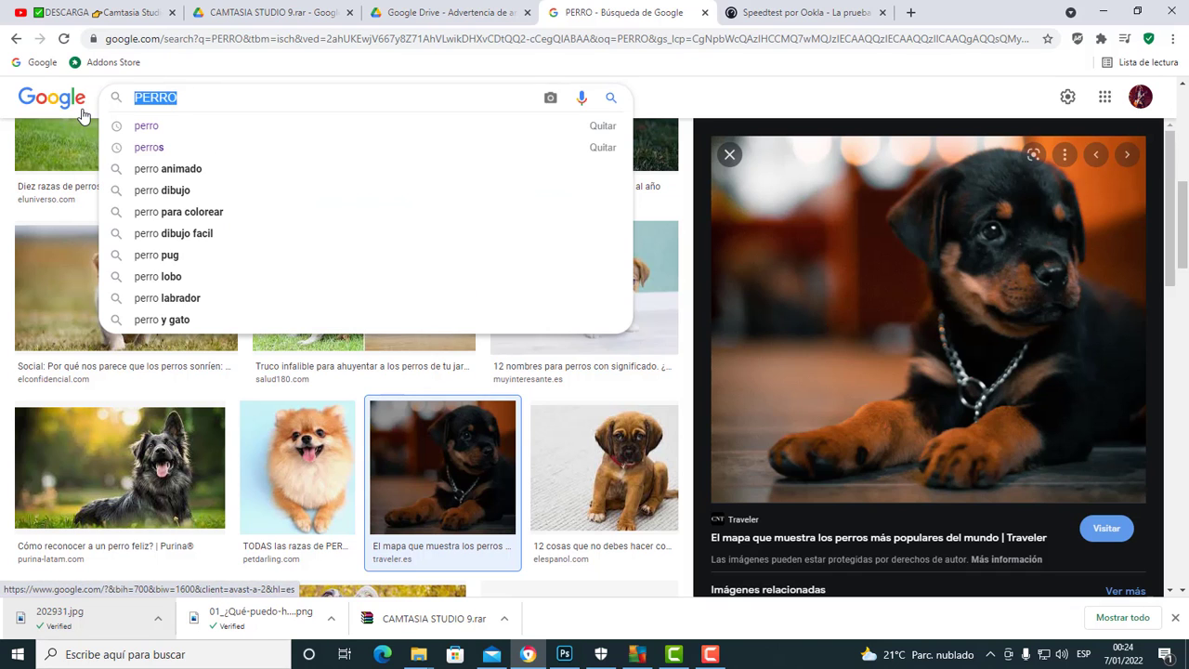
type("PERSONA")
key("Return")
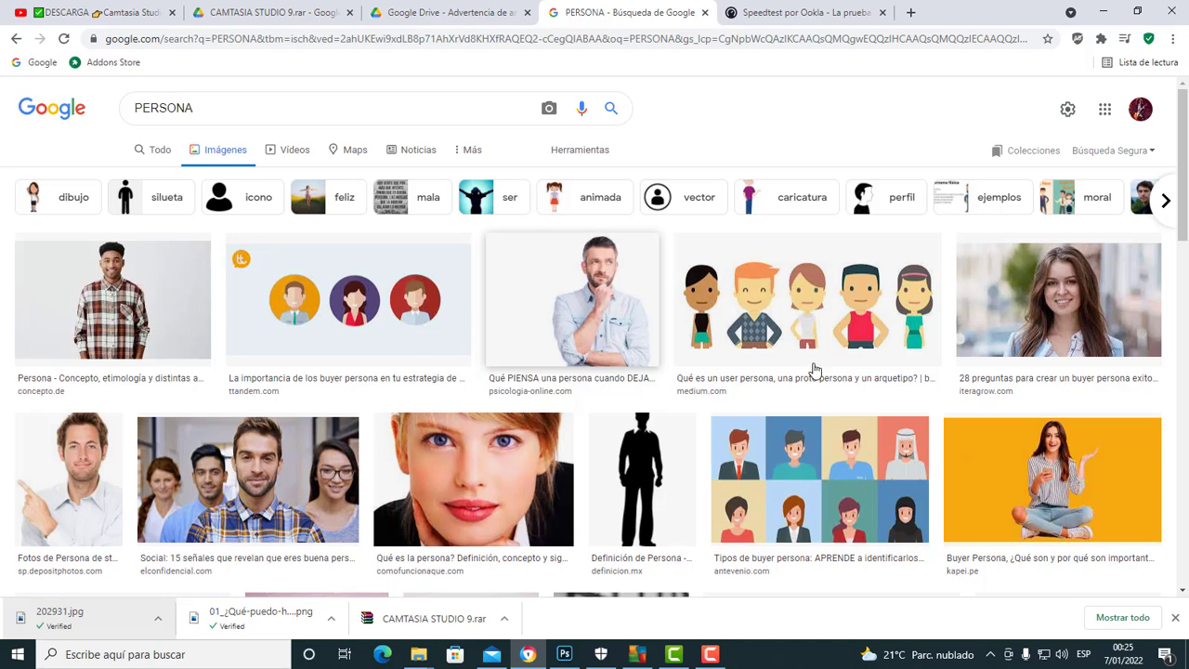
scroll(827, 391, "down", 3)
scroll(841, 408, "down", 2)
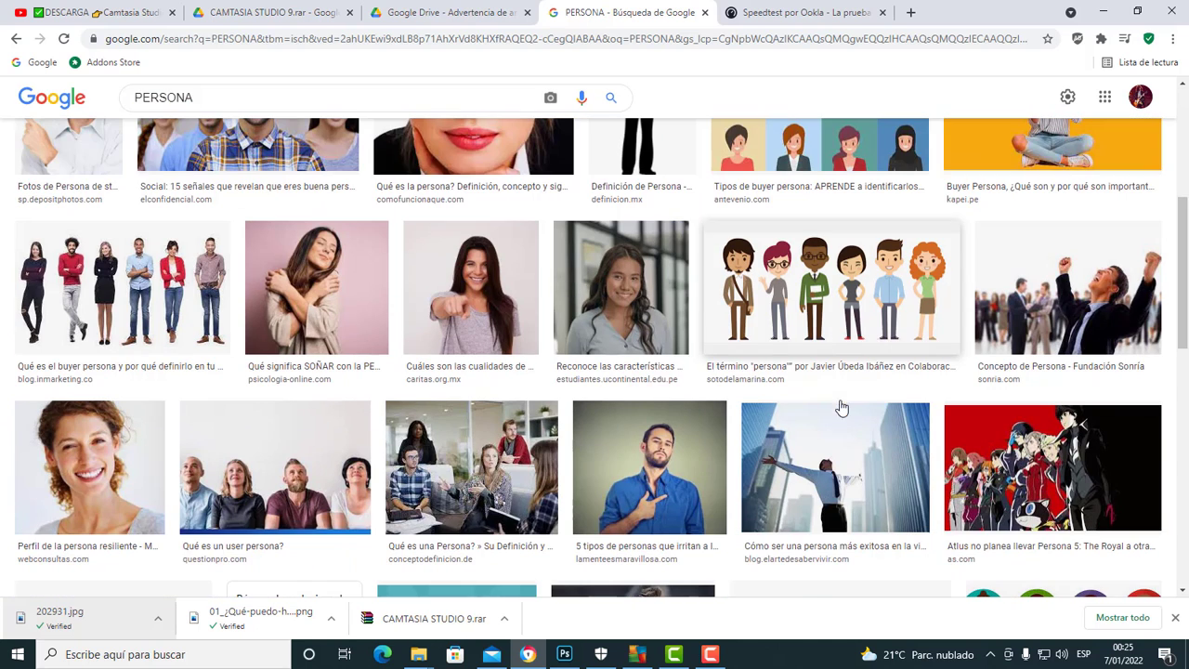
Step: Save the smiling pointing woman photo as cualidades-persona-humanitaria.jpg and drag it into Photoshop
left_click(482, 297)
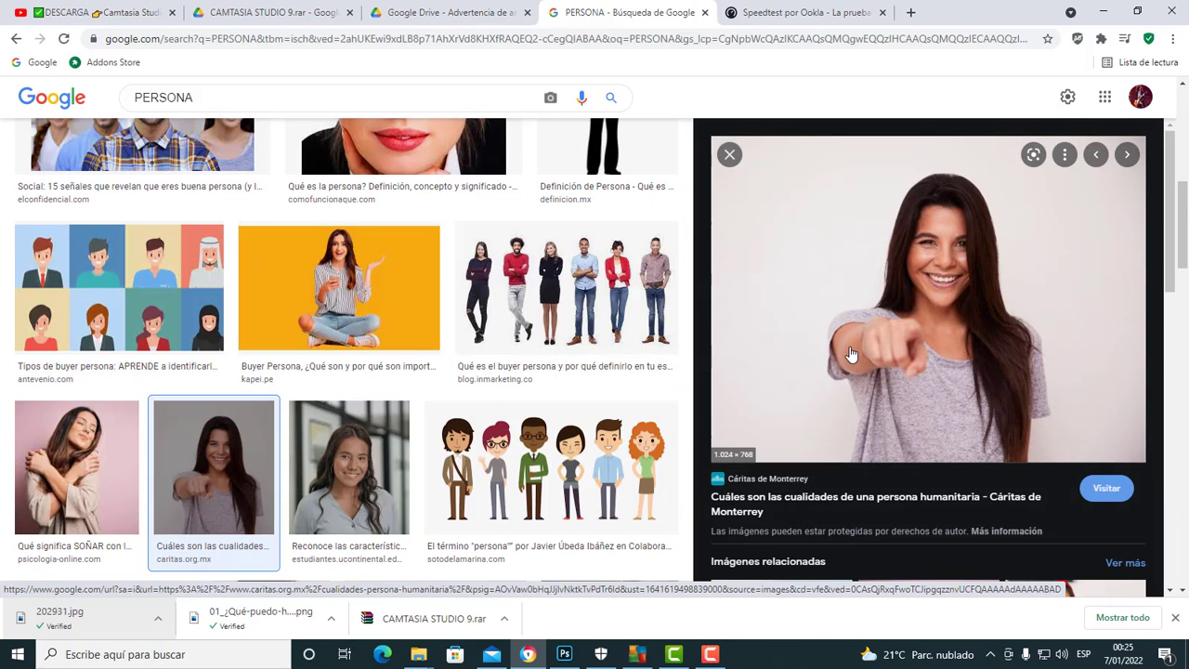
right_click(851, 354)
left_click(926, 501)
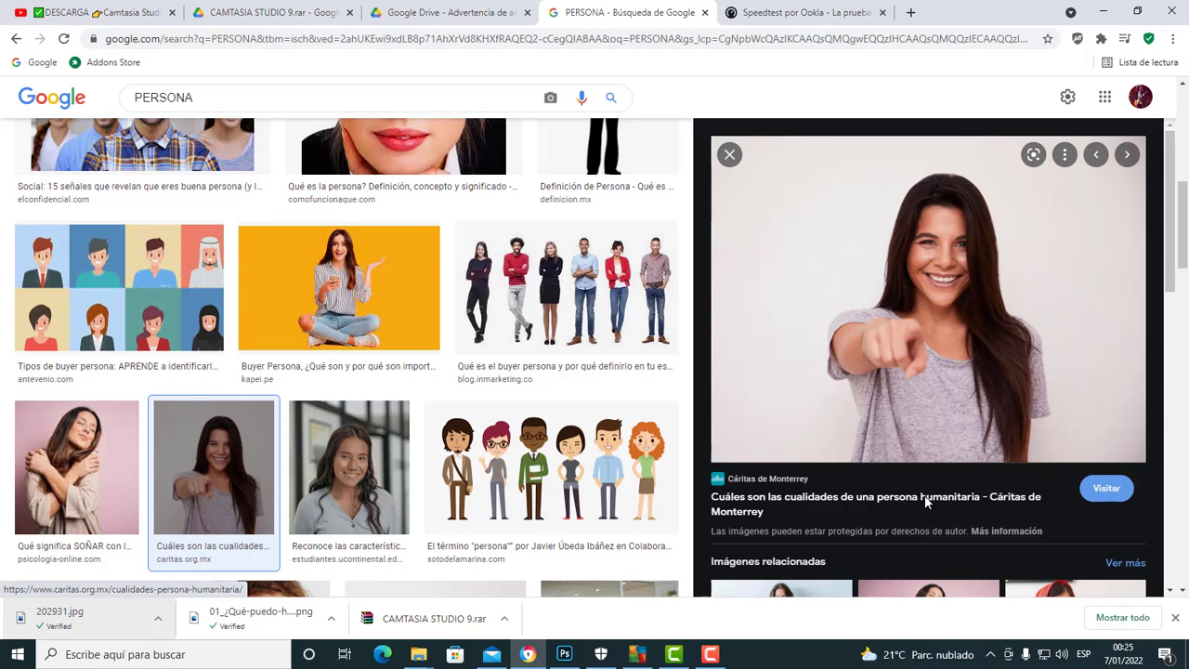
key("Return")
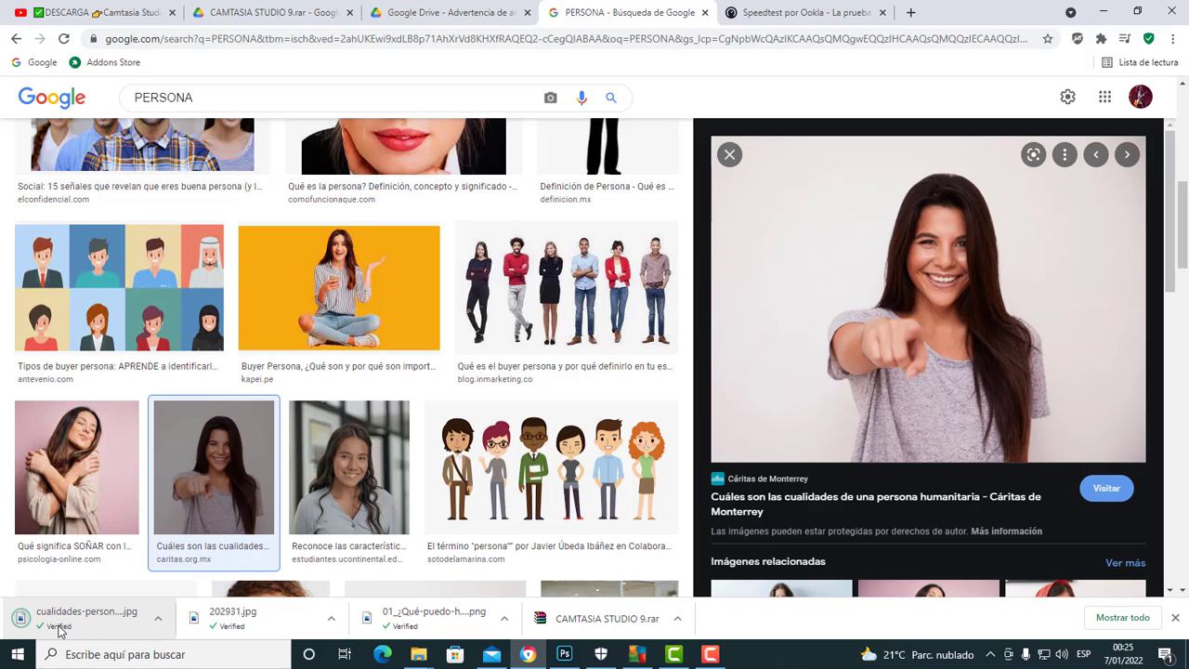
mouse_move(59, 630)
left_mouse_down()
mouse_move(555, 655)
mouse_move(716, 57)
left_mouse_up()
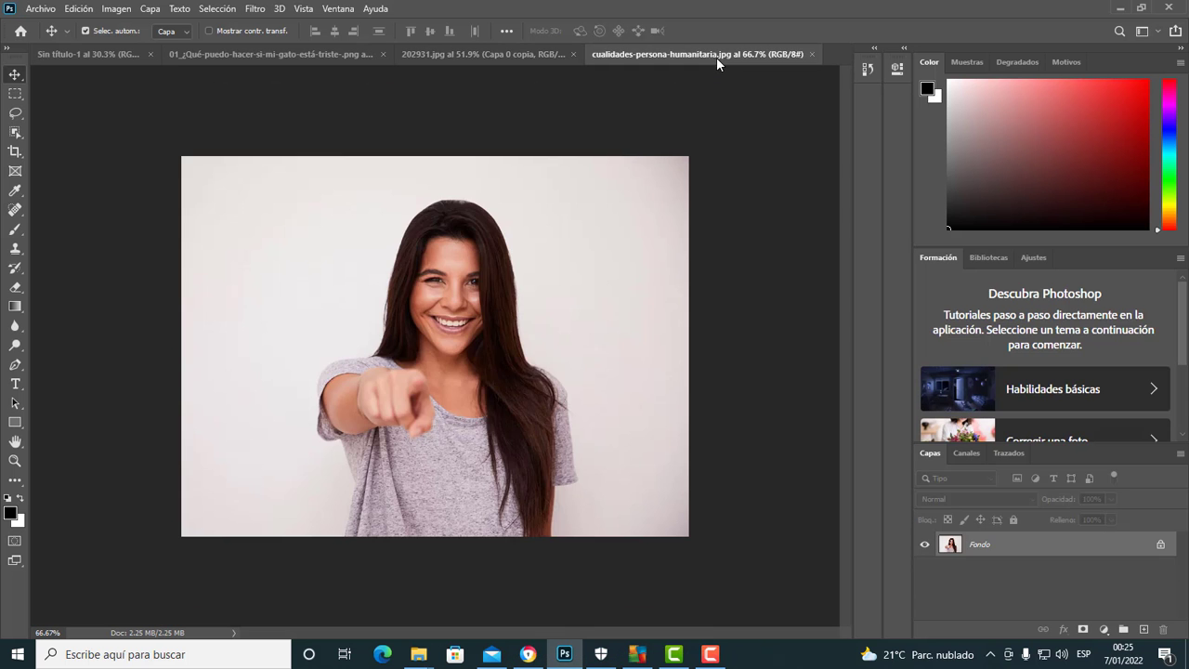
Step: Unlock the woman photo's background as Capa 0 and duplicate it as Capa 0 copia
double_click(985, 543)
key("Escape")
right_click(991, 542)
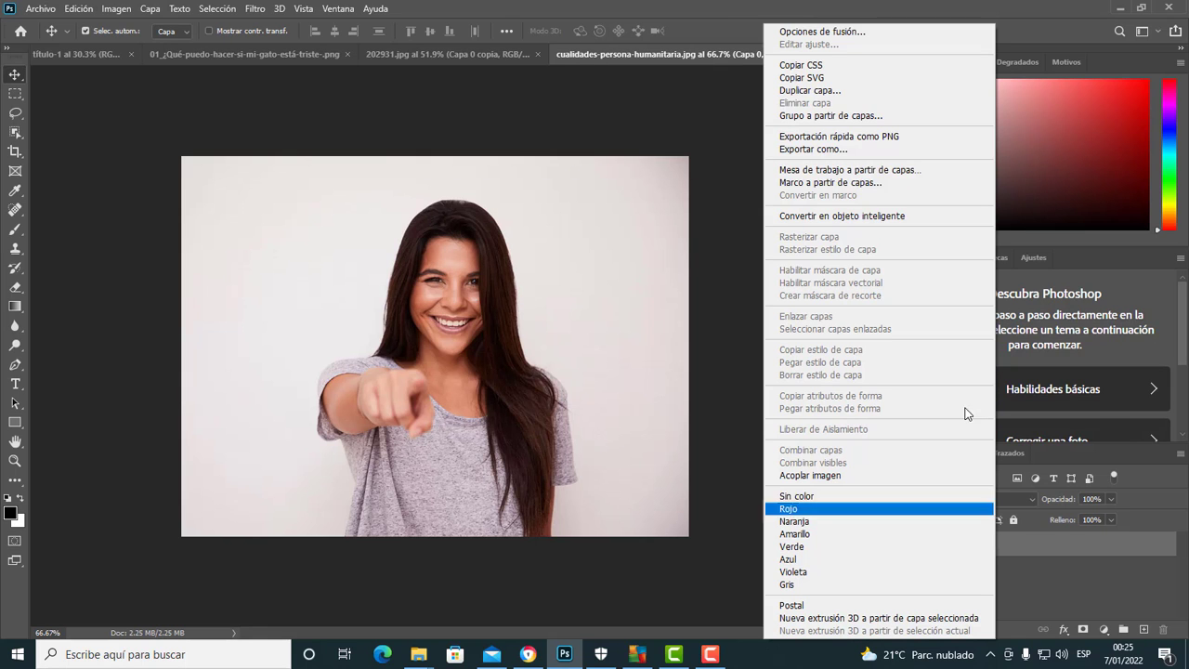
left_click(814, 90)
key("Return")
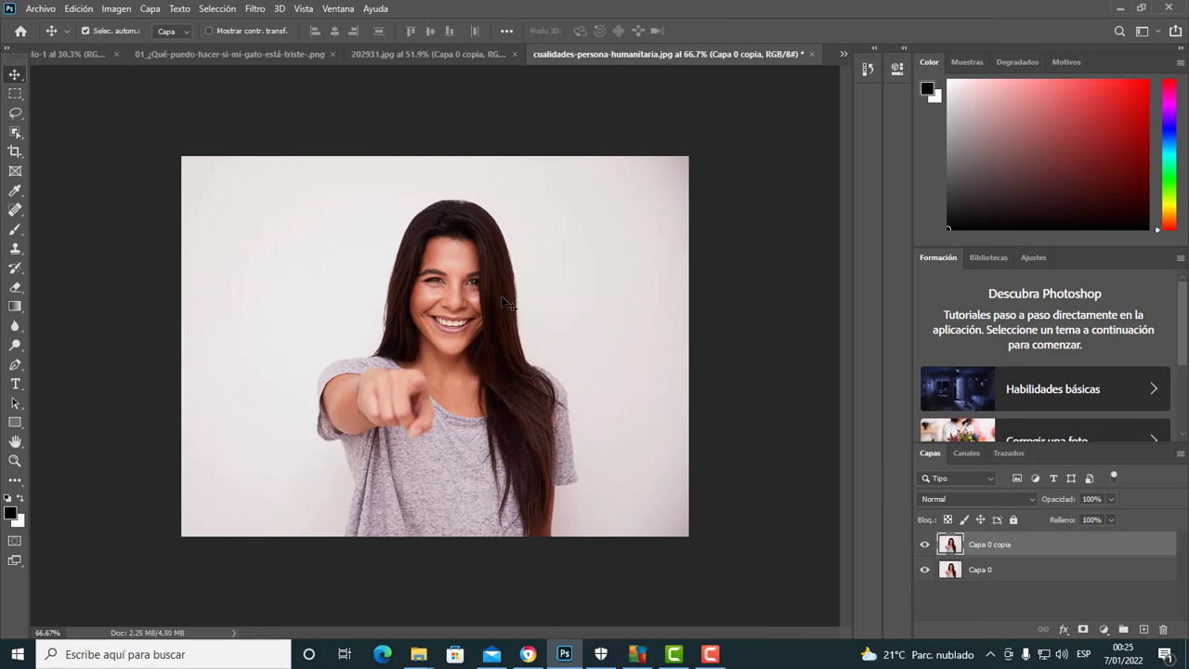
Step: Open Tamaño de imagen, showing 1024 × 768 px at 72, and select the Resolución field
scroll(316, 76, "up", 2)
scroll(316, 76, "up", 2)
left_click(255, 9)
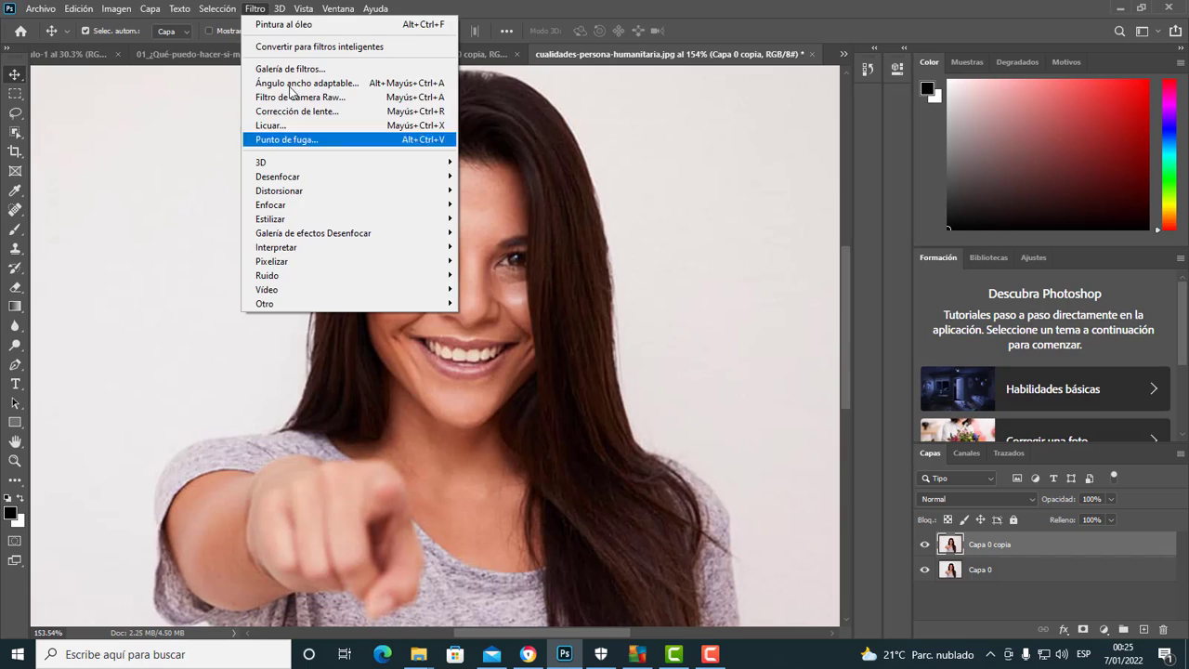
scroll(436, 266, "up", 2)
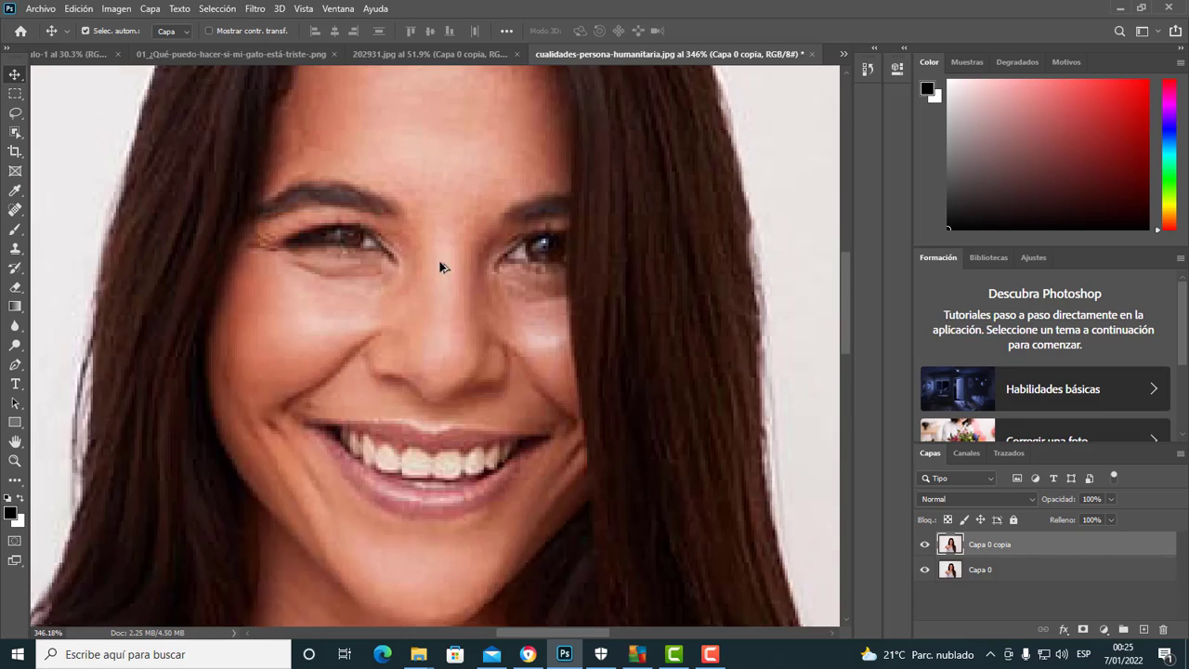
scroll(441, 266, "up", 2)
scroll(369, 284, "up", 5)
scroll(371, 283, "down", 5)
scroll(373, 291, "down", 3)
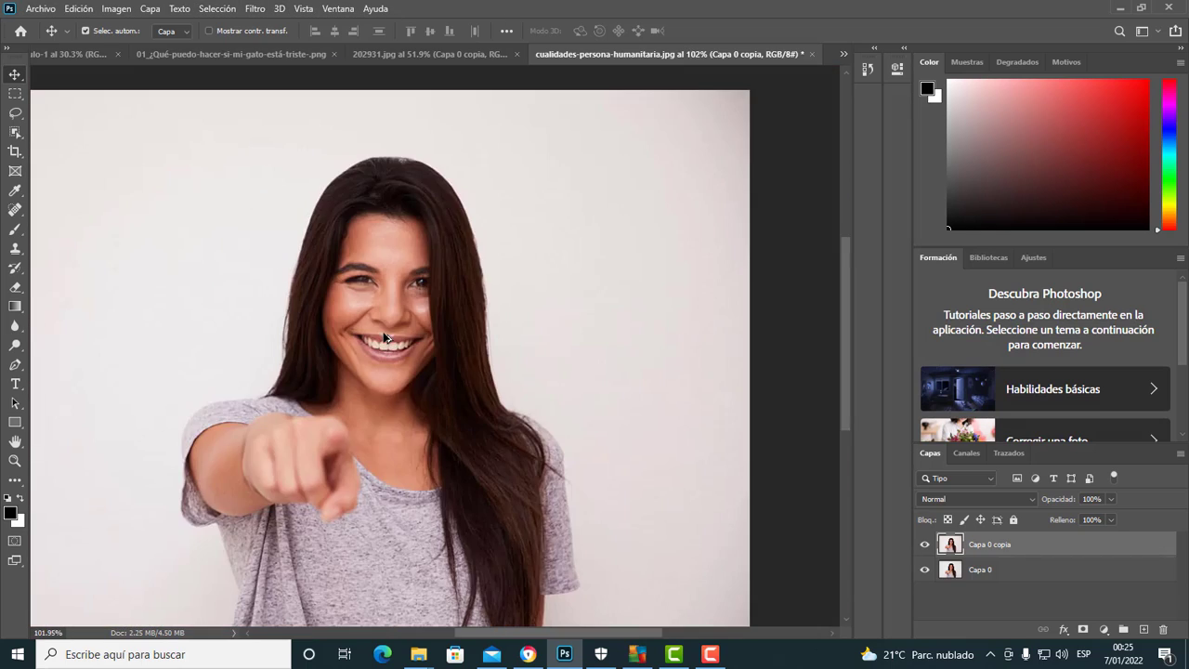
left_click(121, 9)
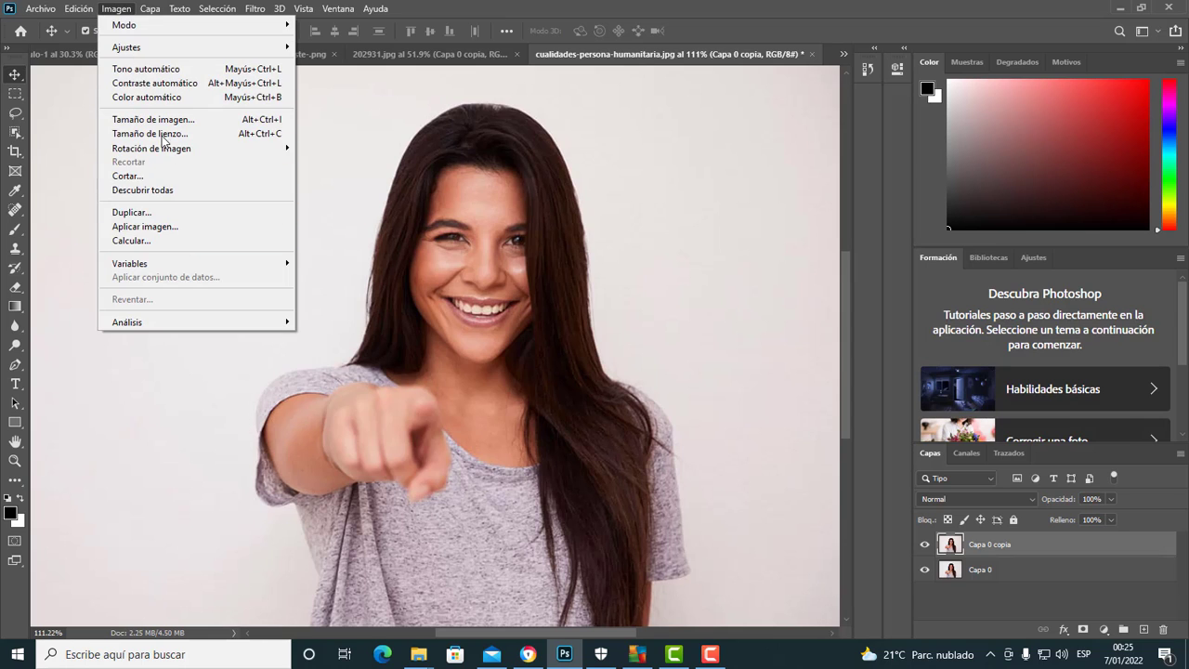
left_click(186, 120)
left_click(635, 249)
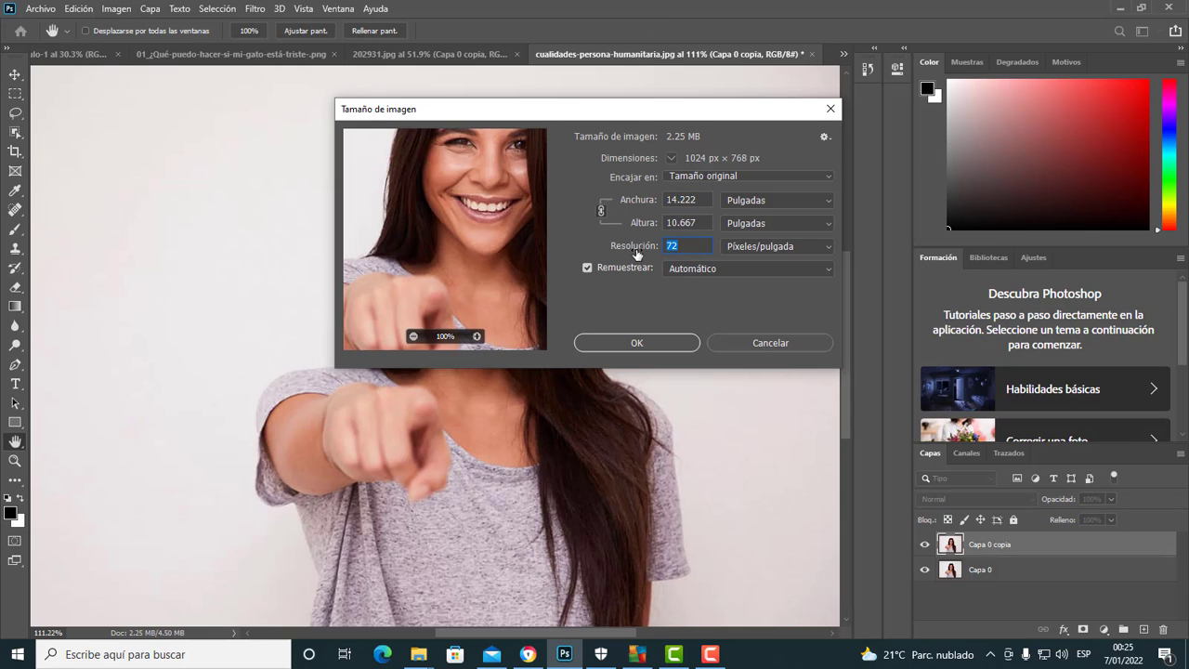
Step: Resample to 300 resolution (2.25 MB to 17.4 MB), then fit the image and zoom onto the face
type("300")
key("Return")
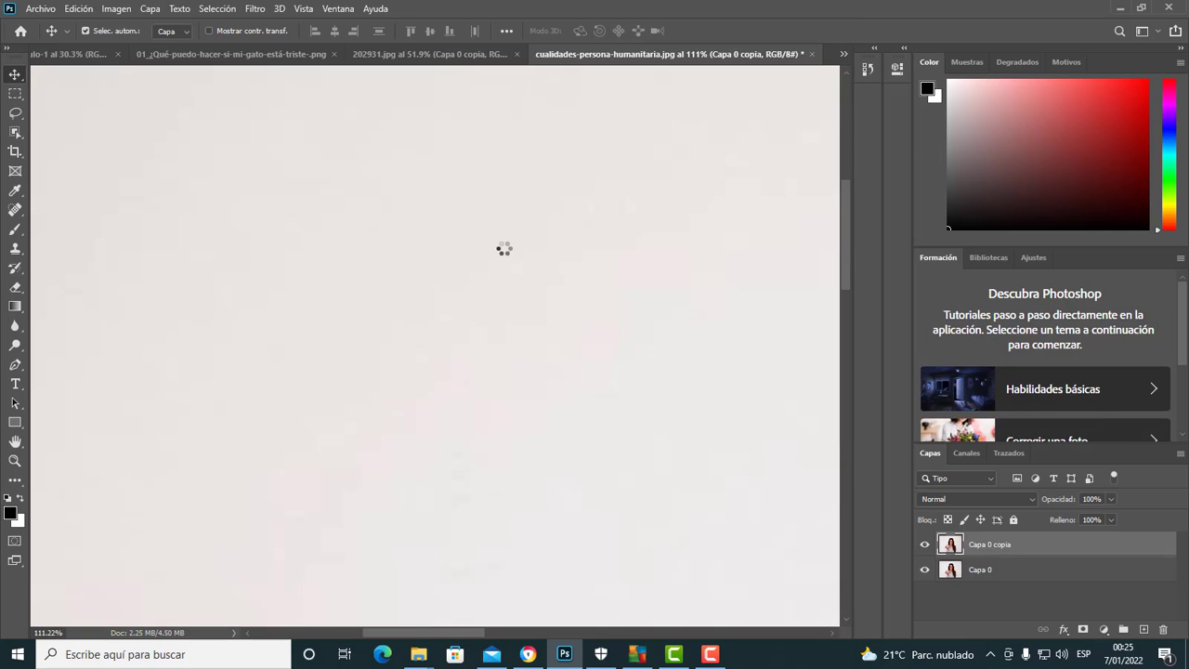
key("ctrl+0")
scroll(397, 226, "up", 3)
scroll(398, 226, "up", 3)
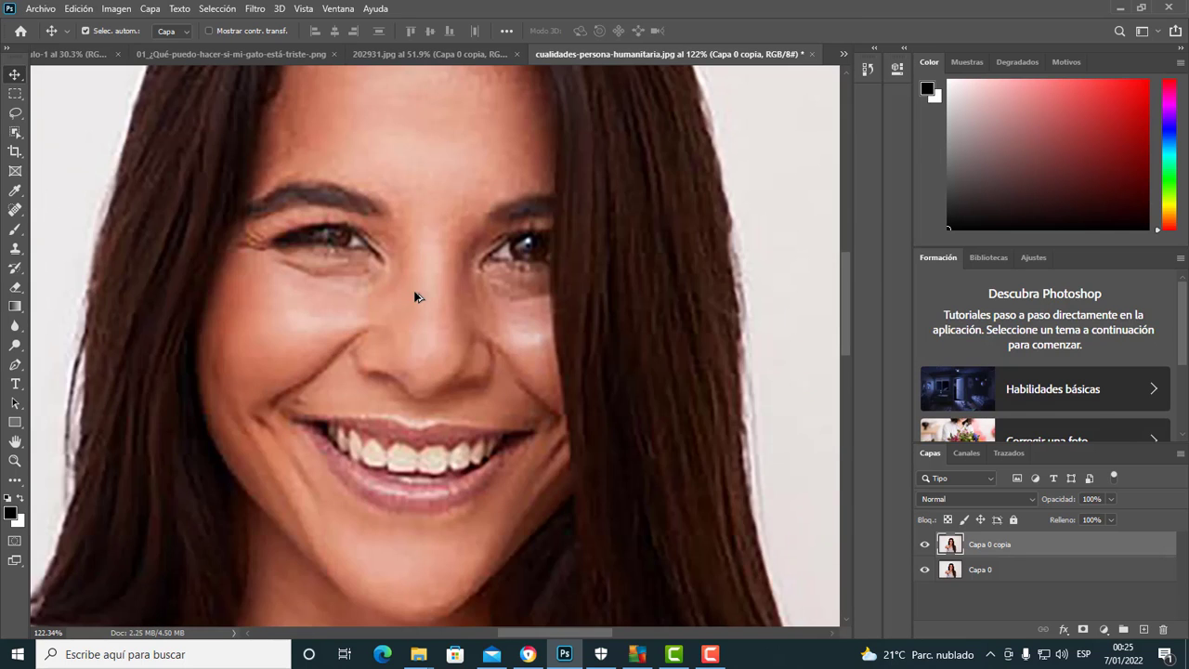
scroll(403, 258, "up", 1)
Step: Apply the Difusión filter in Anisotrópico mode to the woman's copy layer
left_click(254, 9)
mouse_move(270, 219)
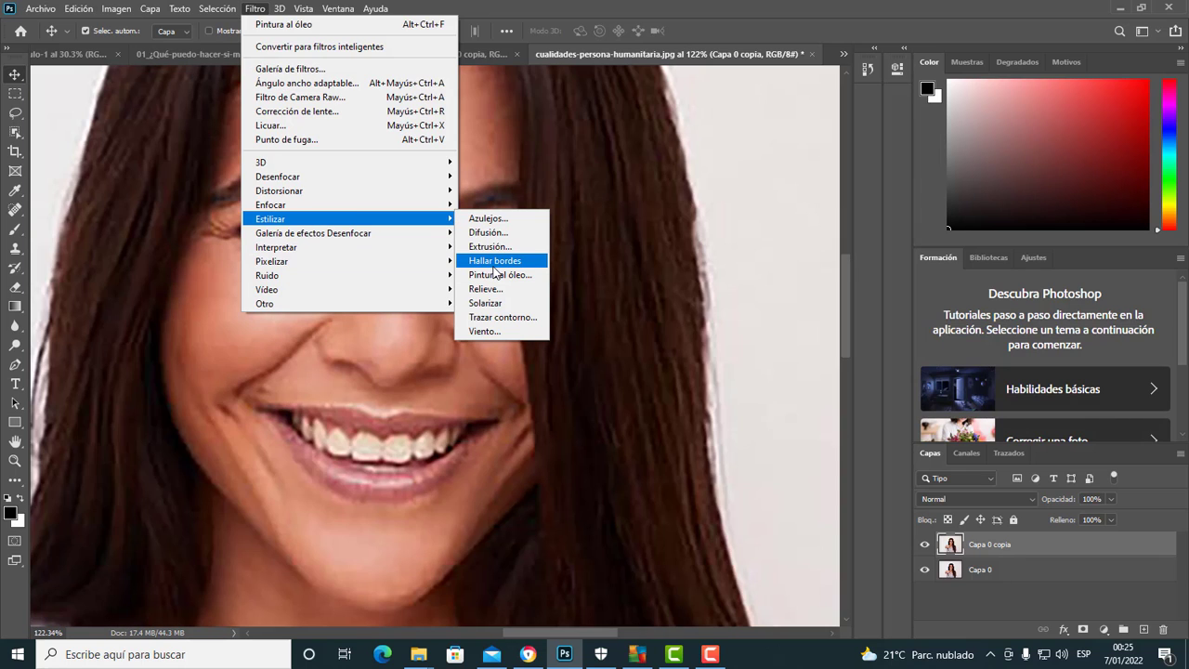
left_click(498, 232)
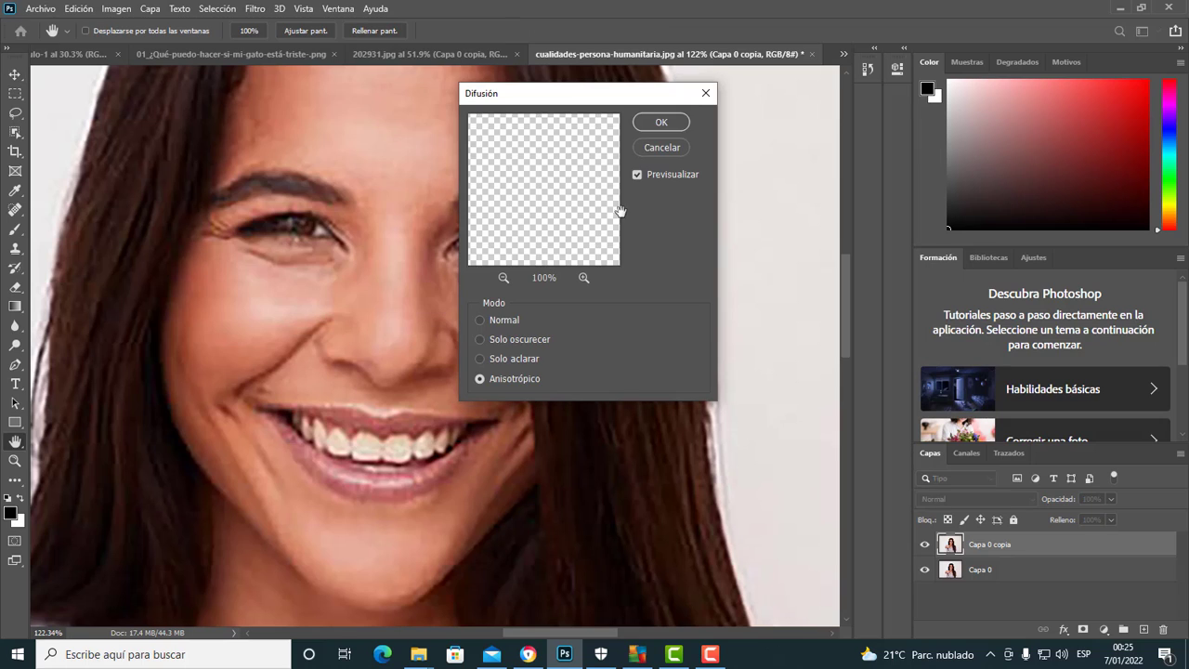
left_click(661, 122)
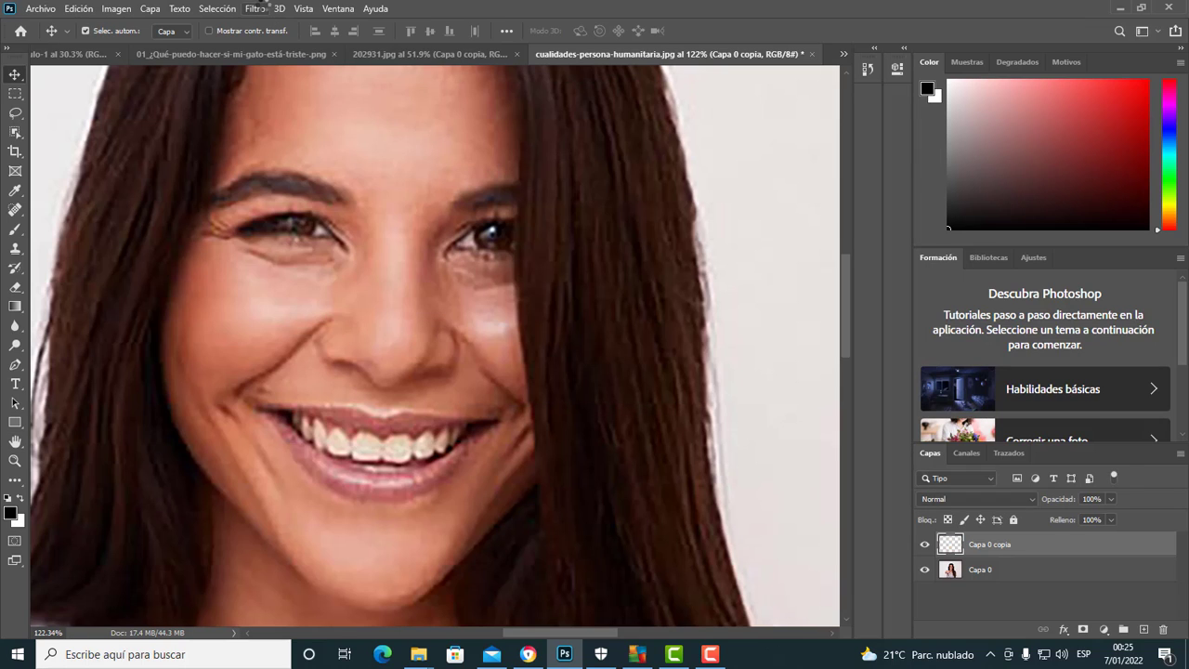
Step: Reapply the anisotropic Difusión several more times to smooth the skin further
left_click(257, 8)
left_click(263, 24)
left_click(256, 9)
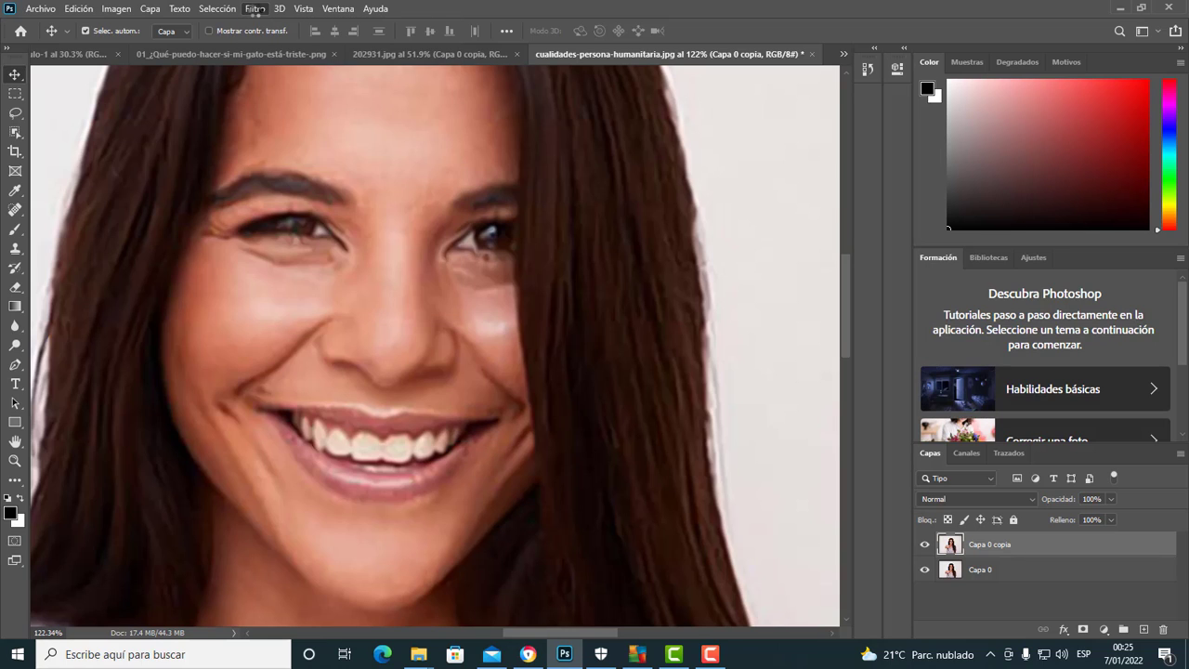
left_click(255, 11)
left_click(256, 9)
left_click(256, 8)
left_click(256, 10)
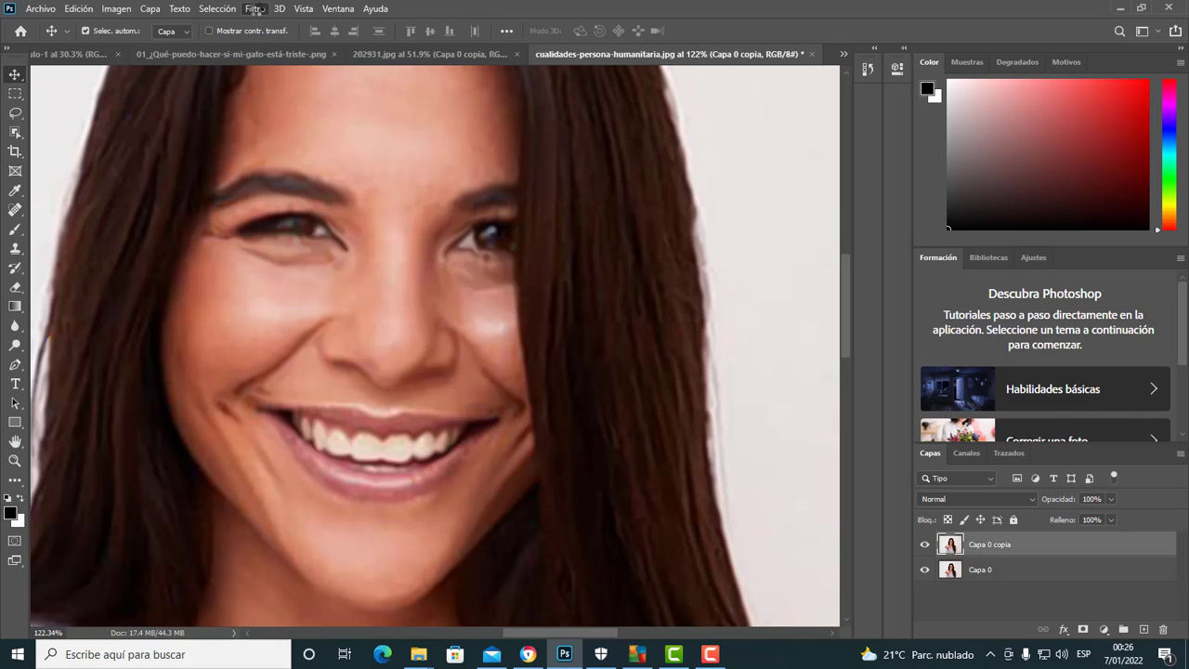
left_click(258, 8)
key("Escape")
scroll(422, 409, "down", 4)
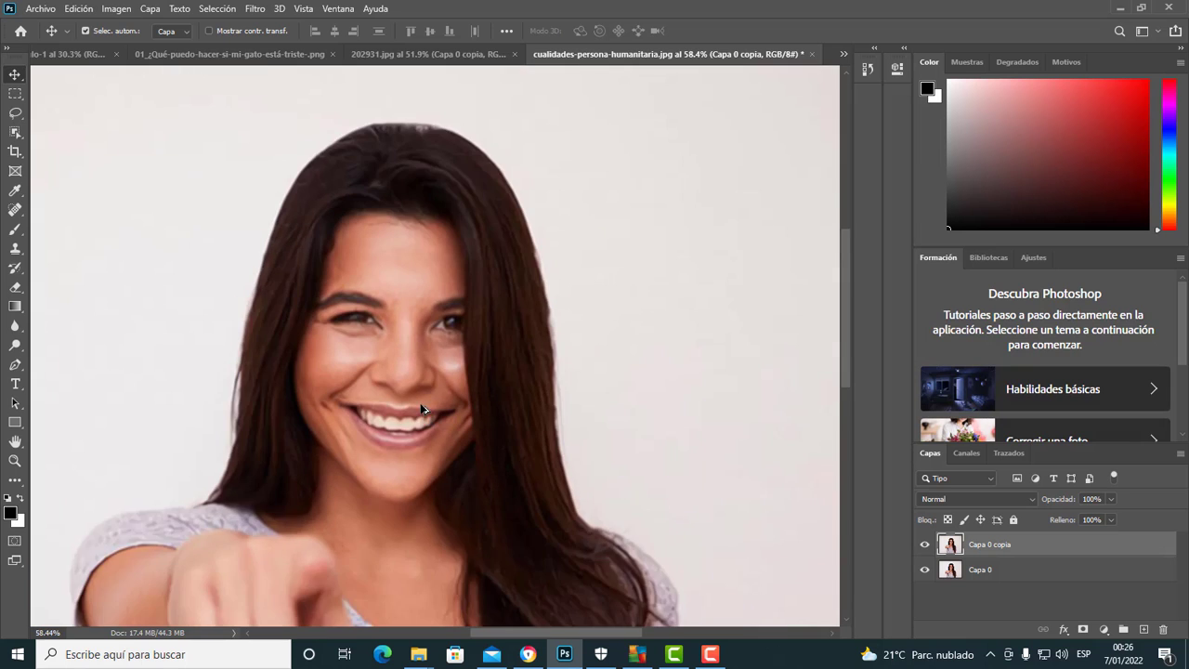
scroll(423, 409, "up", 2)
scroll(426, 395, "up", 2)
scroll(429, 381, "up", 3)
scroll(427, 381, "down", 3)
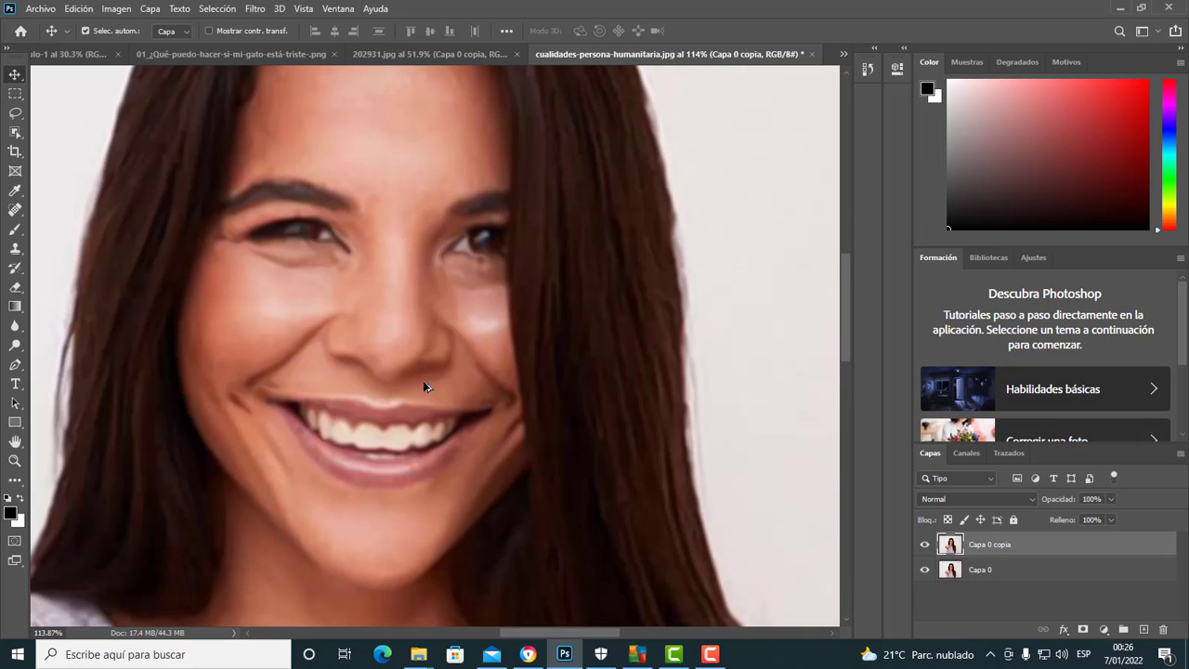
left_click(924, 544)
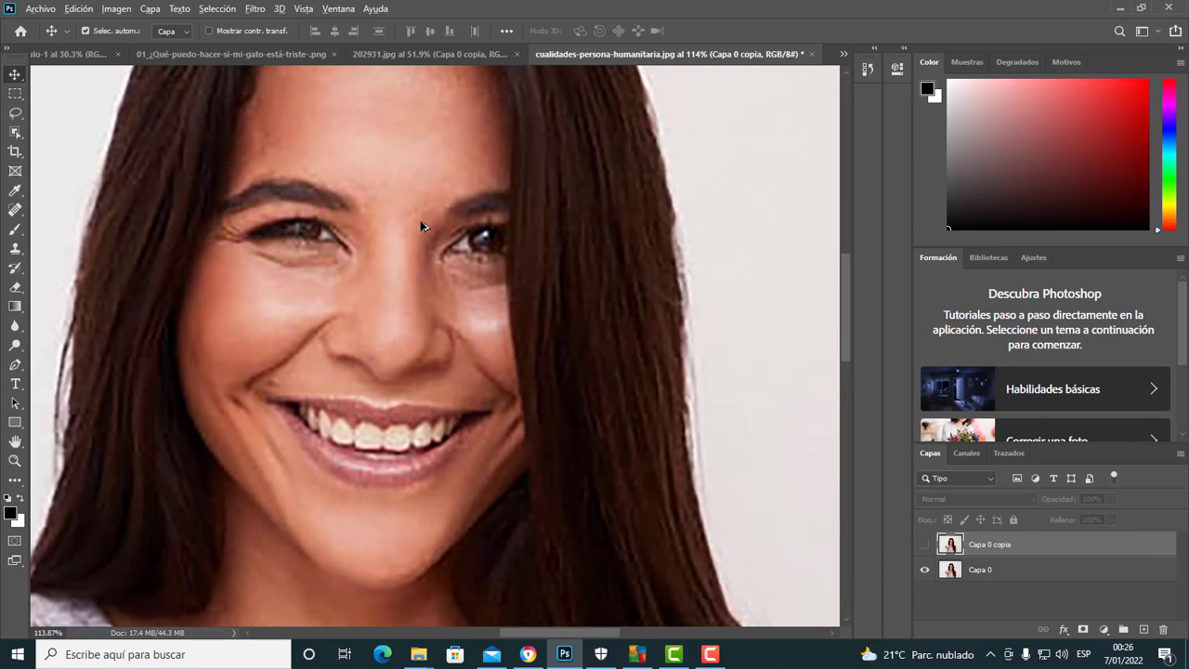
scroll(492, 245, "up", 3)
scroll(491, 245, "down", 3)
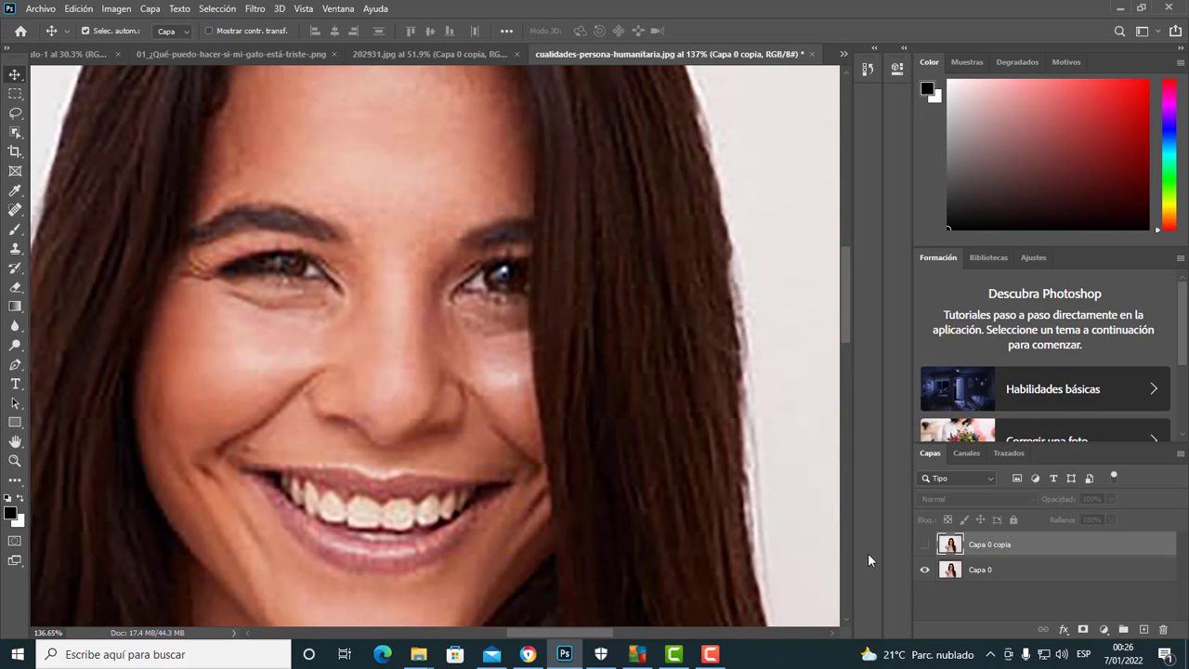
left_click(925, 545)
scroll(354, 428, "down", 2)
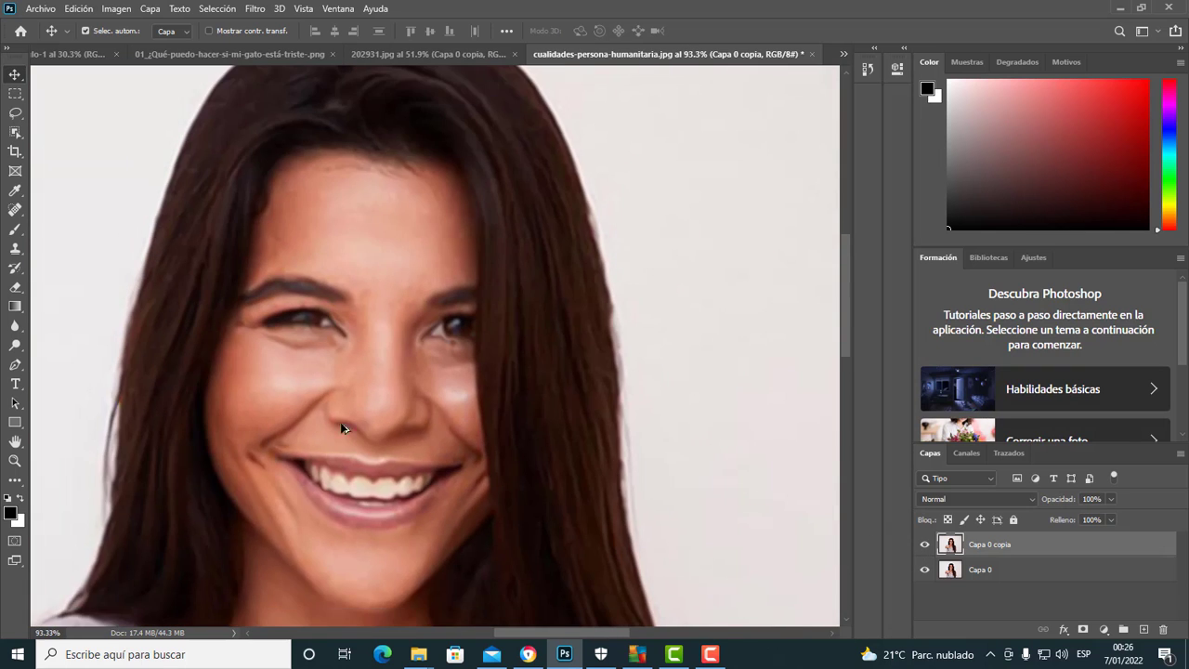
scroll(416, 247, "up", 3)
scroll(416, 248, "down", 3)
scroll(391, 371, "down", 1)
scroll(356, 483, "up", 1)
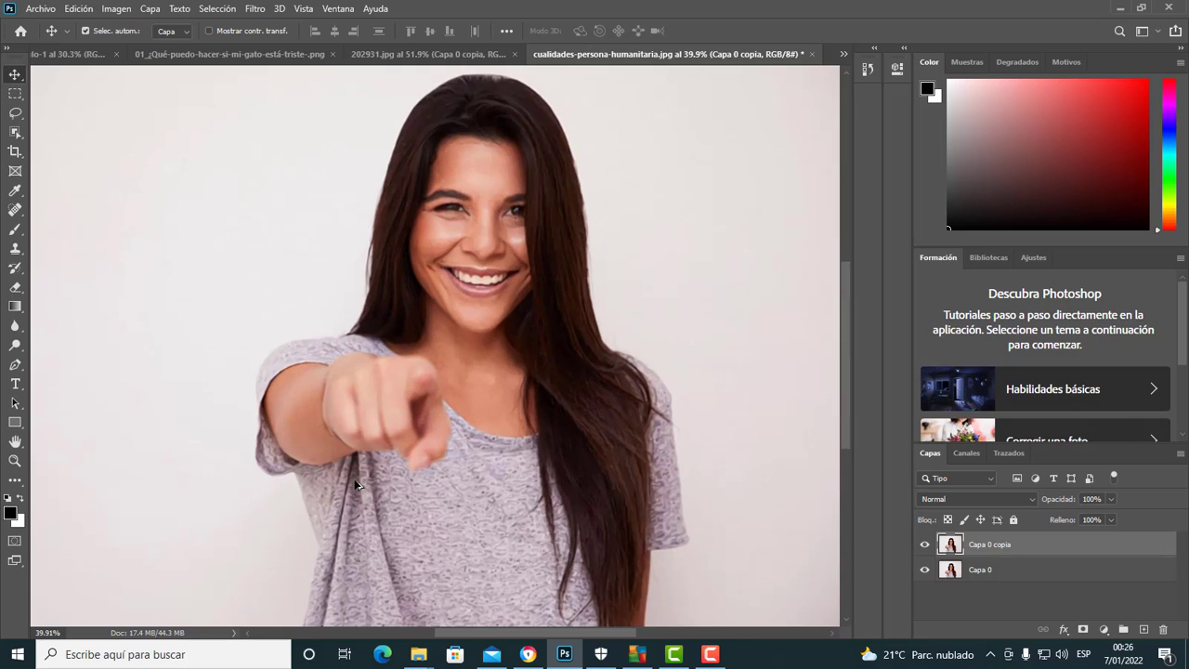
scroll(504, 218, "up", 3)
scroll(455, 246, "up", 2)
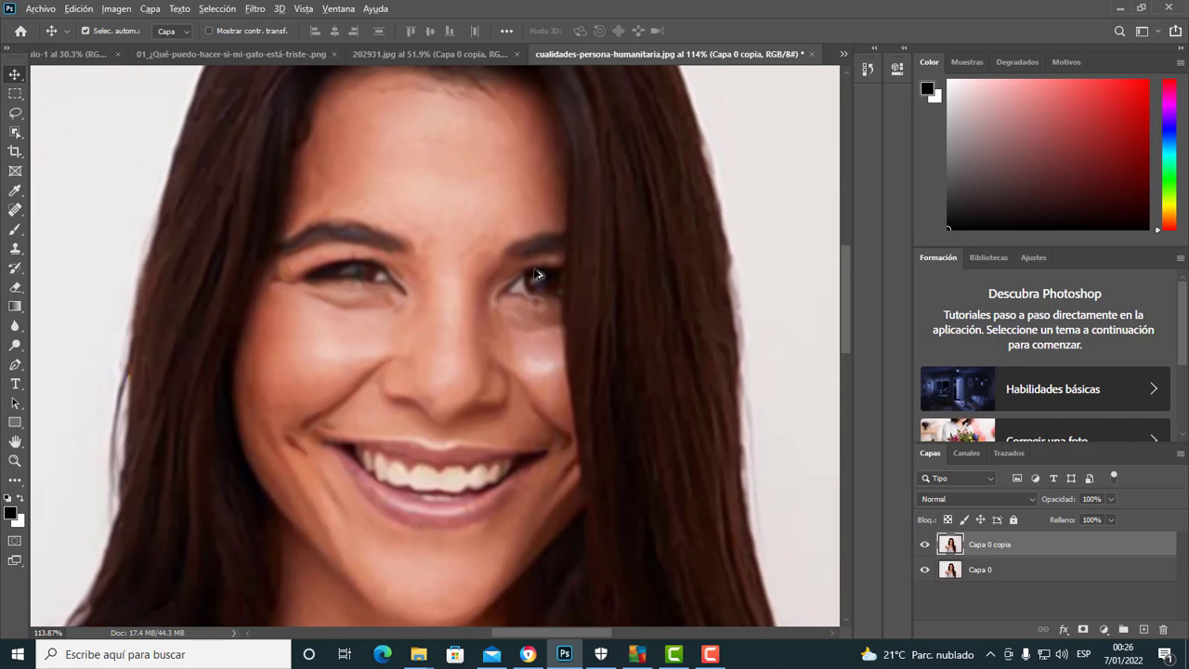
scroll(393, 283, "up", 3)
scroll(399, 307, "down", 3)
scroll(545, 292, "up", 2)
scroll(433, 345, "down", 2)
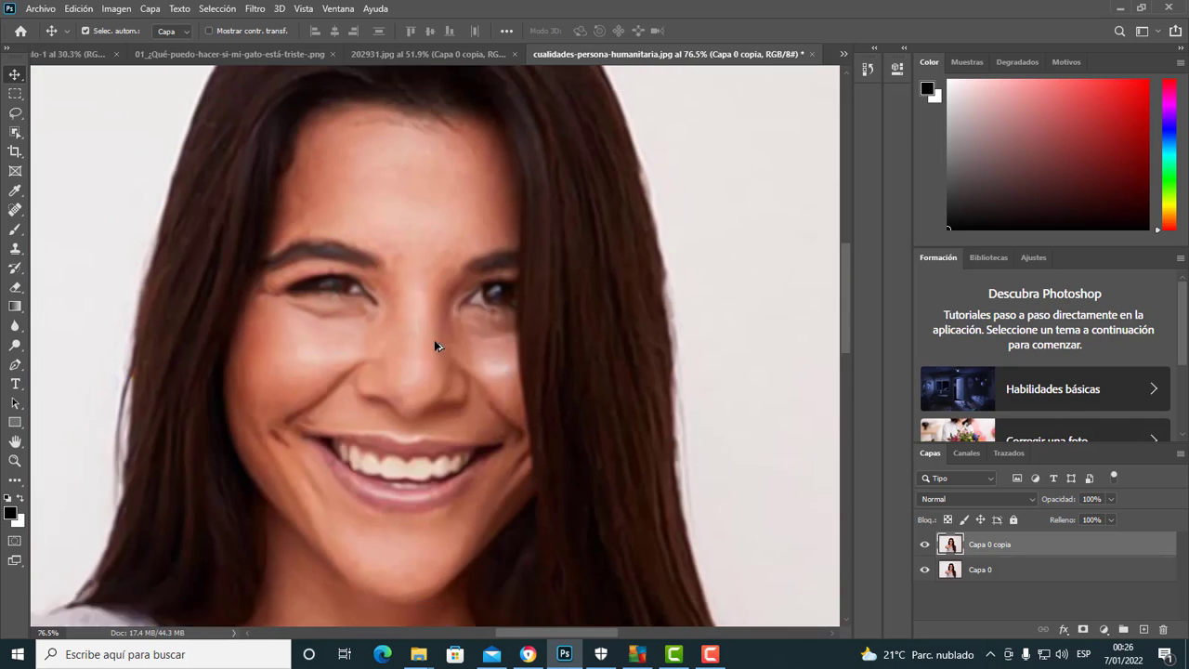
scroll(428, 372, "down", 2)
scroll(492, 199, "up", 2)
scroll(492, 217, "up", 2)
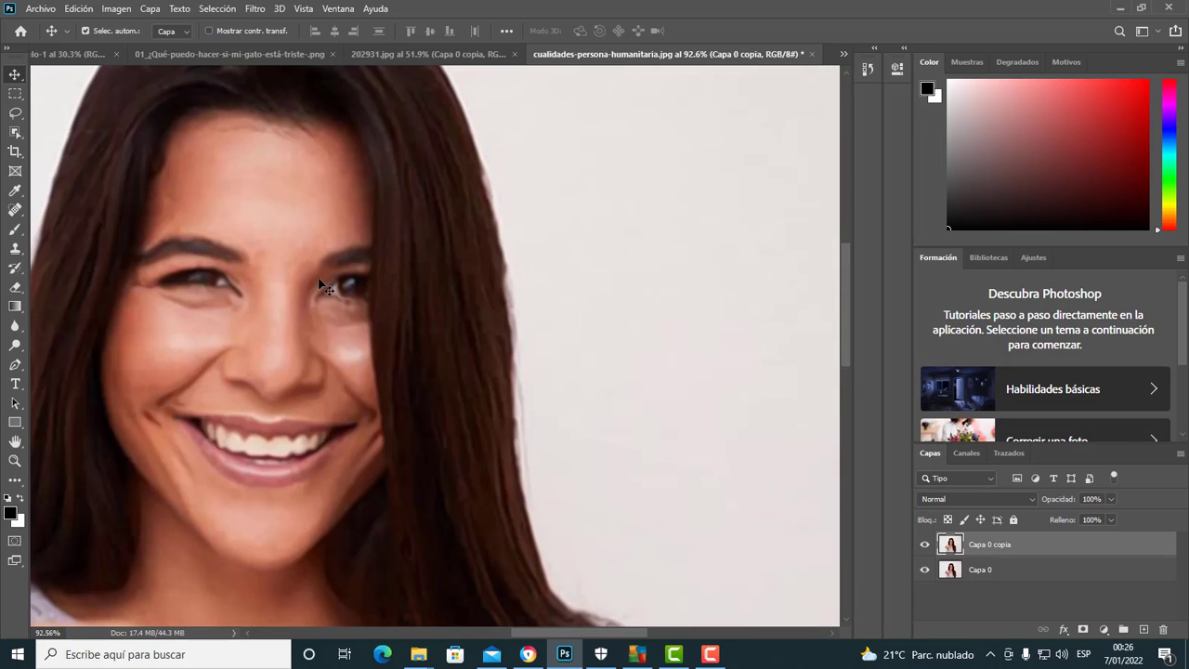
scroll(414, 289, "down", 2)
Step: Apply Sombras/iluminaciones: shadows 10/83/102 px, highlights radius 119 px, Color +70, Medios tonos +26
left_click(117, 9)
mouse_move(127, 47)
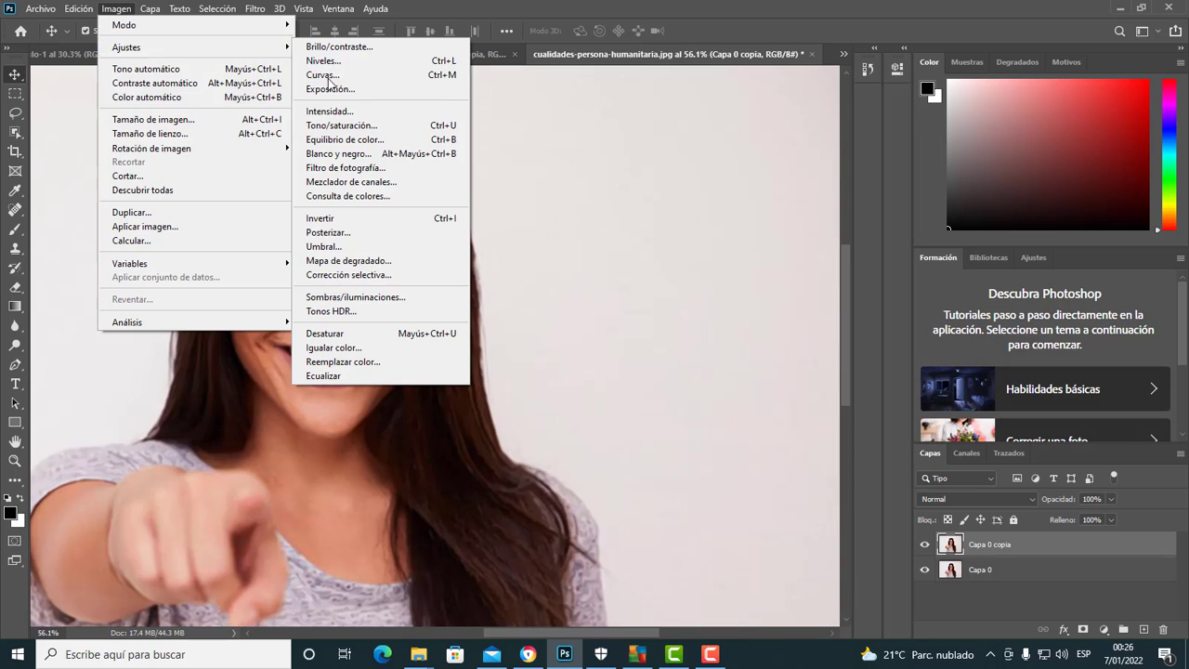
left_click(371, 298)
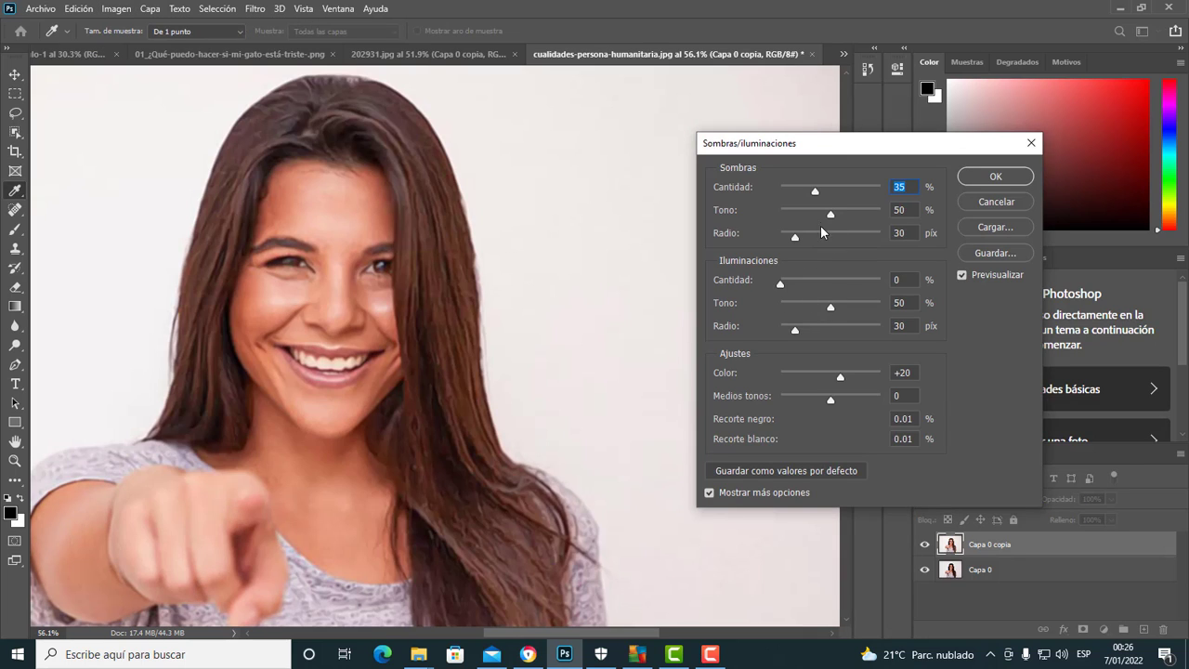
left_click(836, 192)
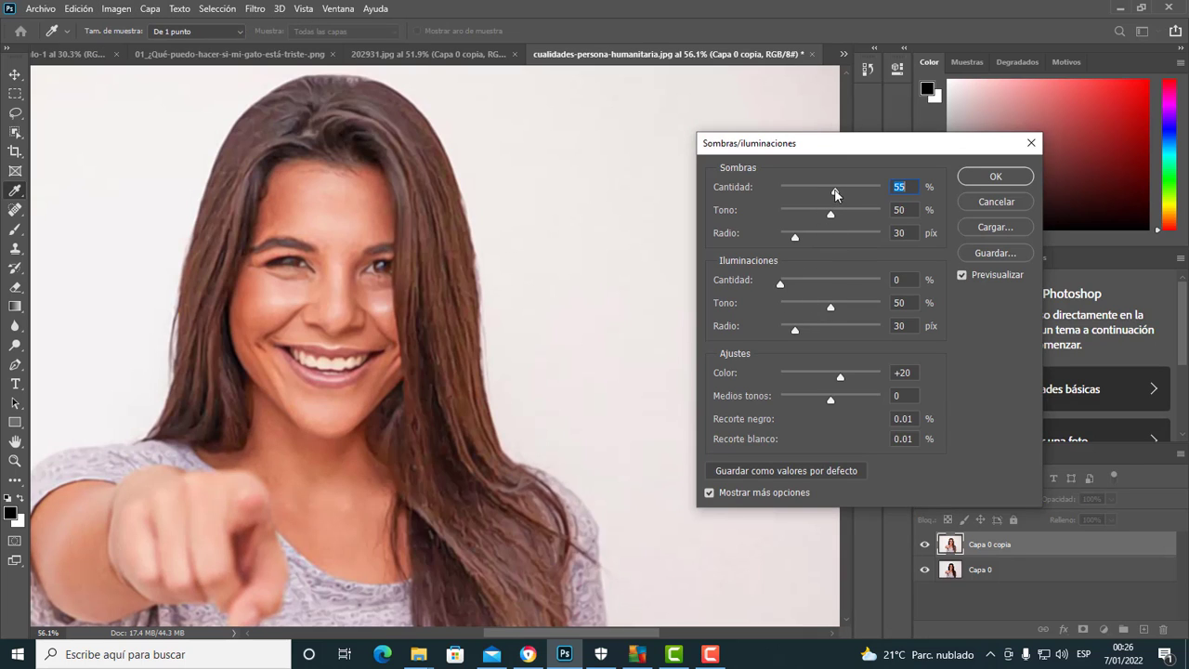
left_click(780, 190)
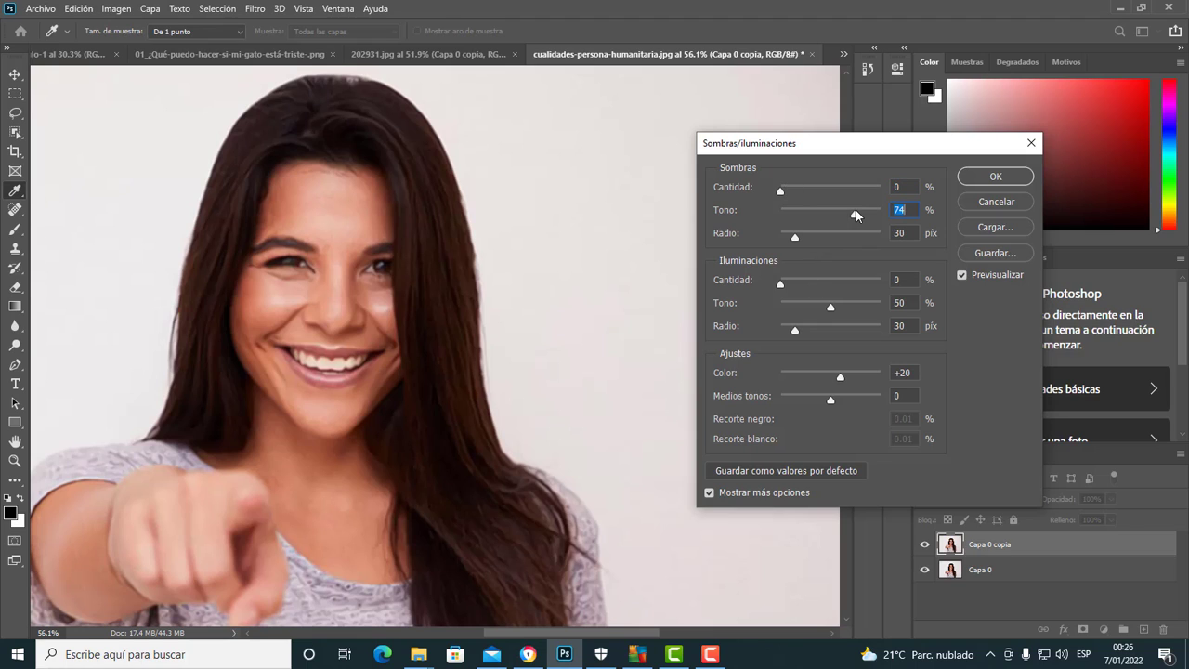
mouse_move(867, 212)
left_mouse_down()
mouse_move(796, 213)
mouse_move(856, 224)
mouse_move(832, 232)
left_mouse_up()
left_click(805, 191)
left_click_drag(808, 189, 792, 190)
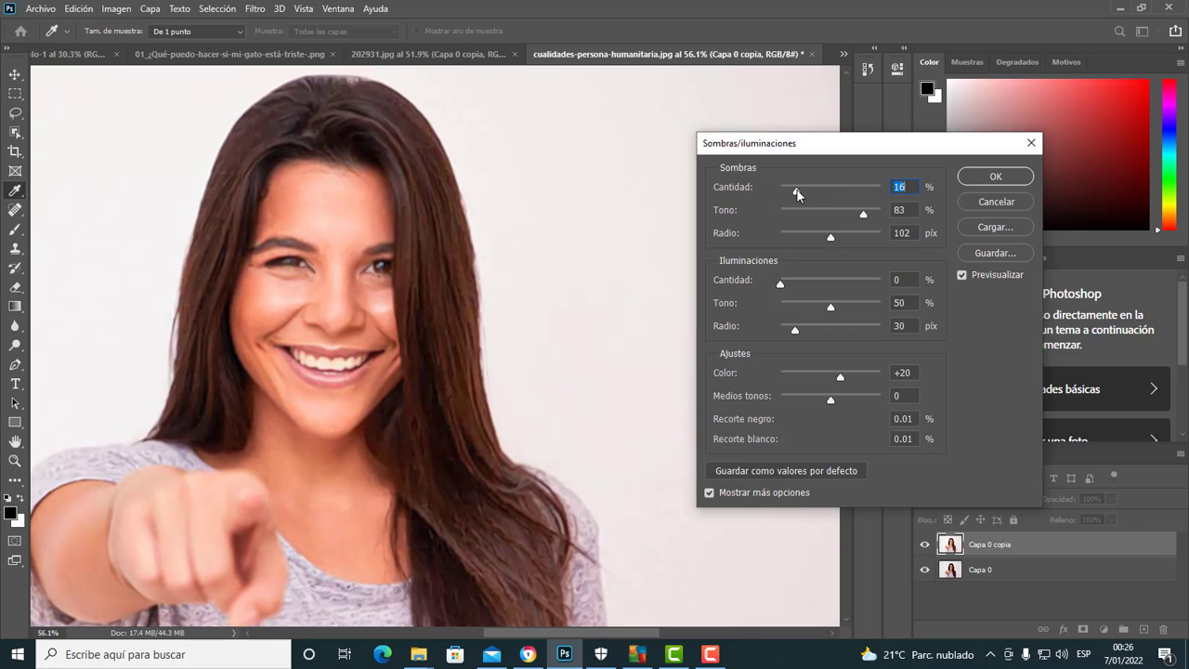
left_click(806, 282)
left_click_drag(818, 282, 784, 279)
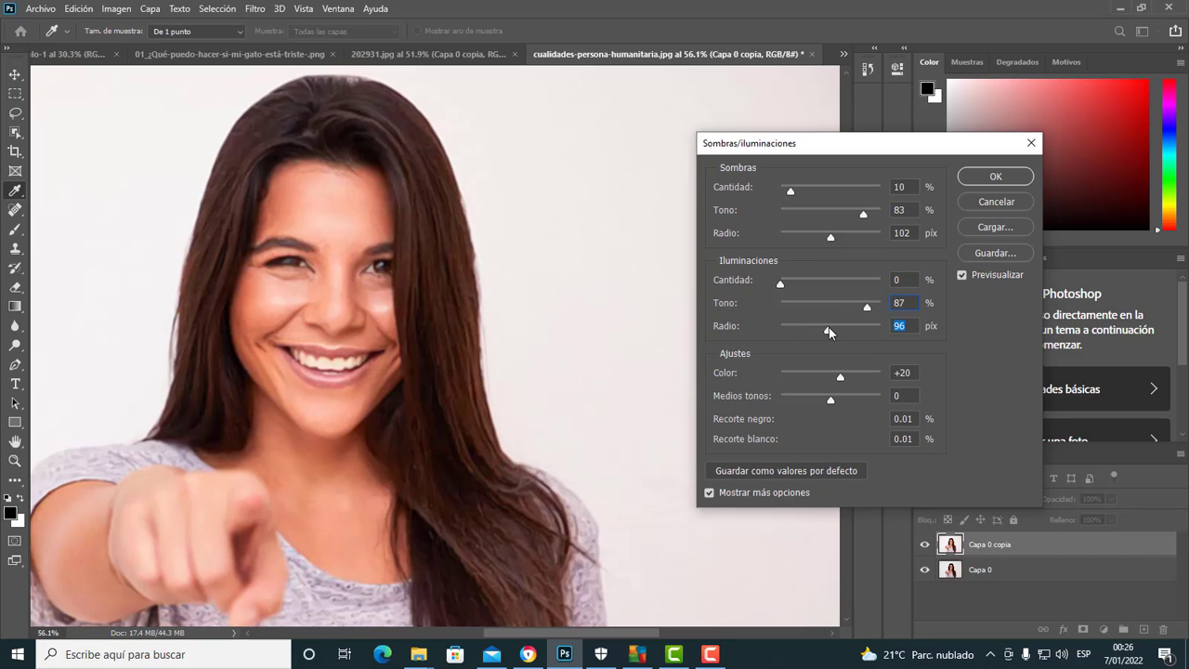
left_click_drag(829, 327, 835, 327)
mouse_move(846, 379)
left_mouse_down()
mouse_move(867, 374)
mouse_move(843, 402)
left_mouse_up()
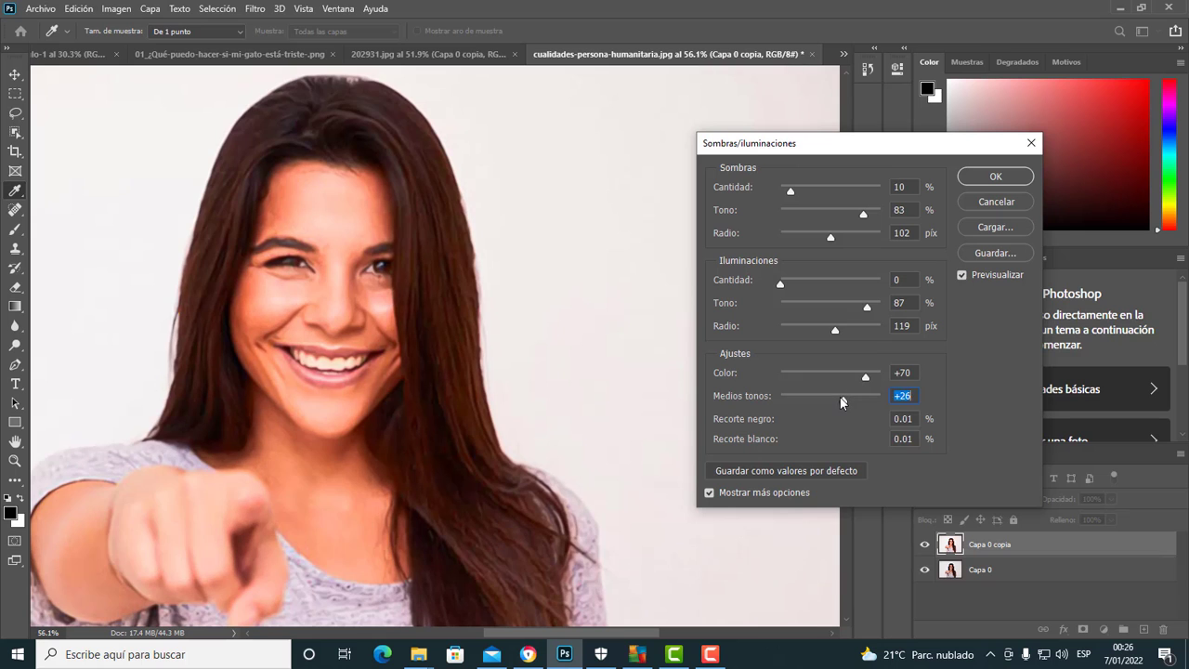
left_click(969, 182)
Step: Apply Pintura al óleo to the woman's Capa 0 copia with Estilizado lowered to about 1, Limpieza 7.8, Escala 6.9
scroll(493, 244, "down", 3)
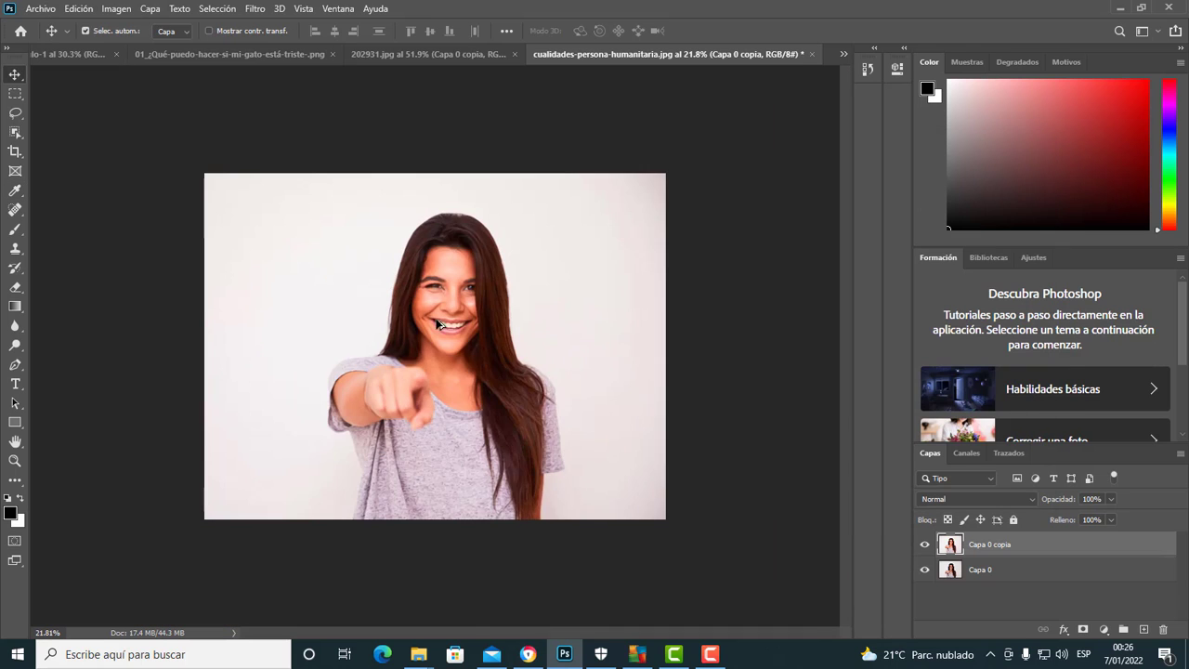
scroll(492, 243, "up", 3)
scroll(492, 244, "up", 2)
scroll(492, 244, "up", 1)
scroll(446, 265, "up", 2)
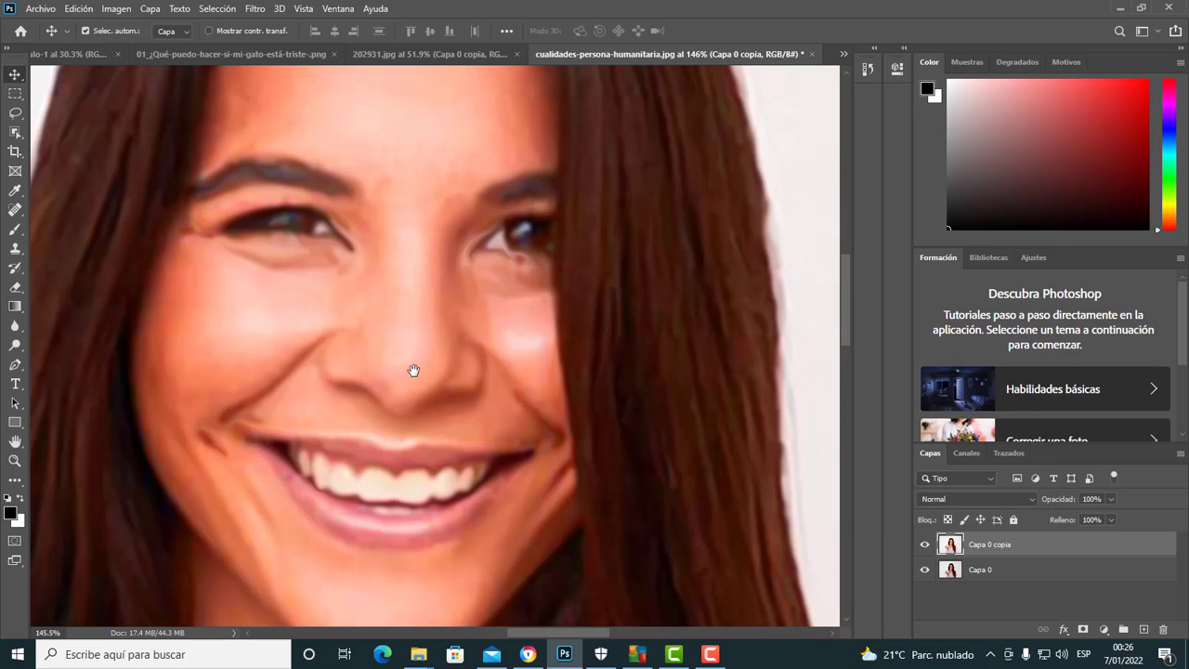
scroll(412, 366, "down", 1)
scroll(292, 239, "down", 2)
left_click(255, 9)
mouse_move(270, 218)
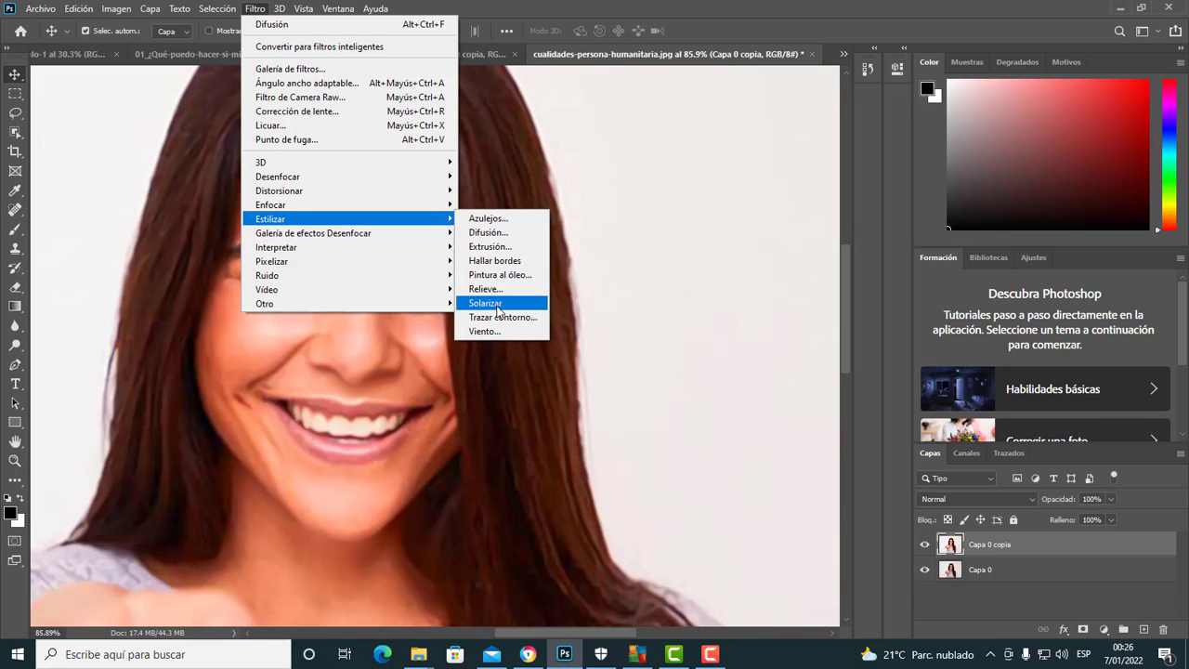
left_click(507, 277)
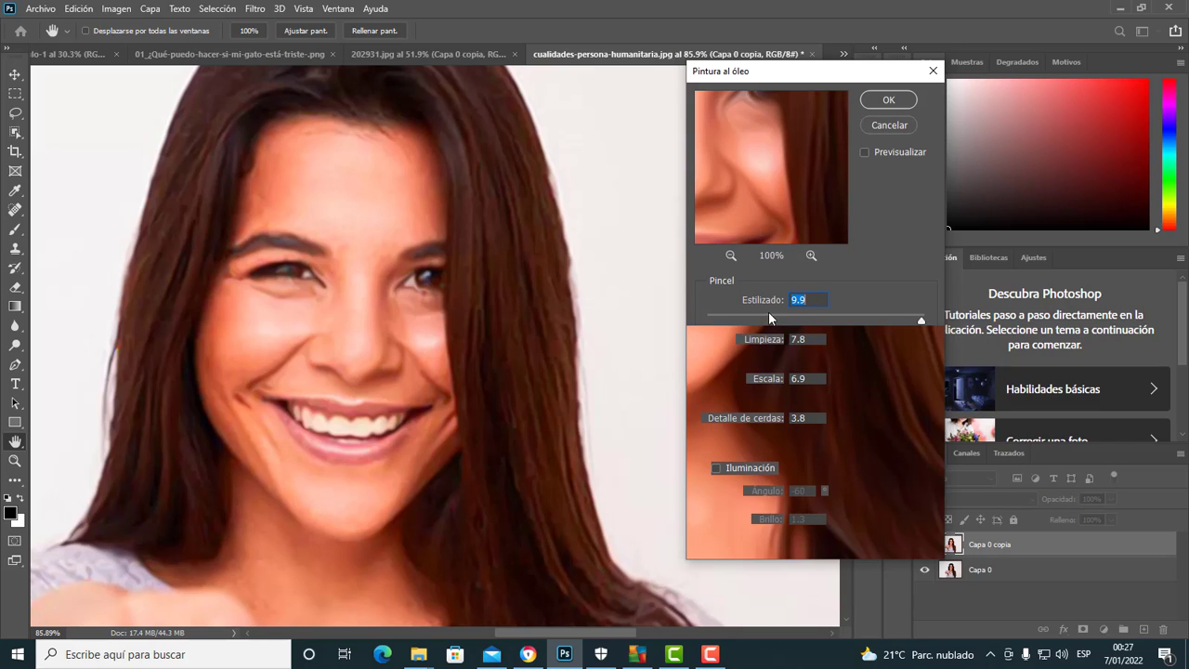
left_click_drag(751, 79, 707, 79)
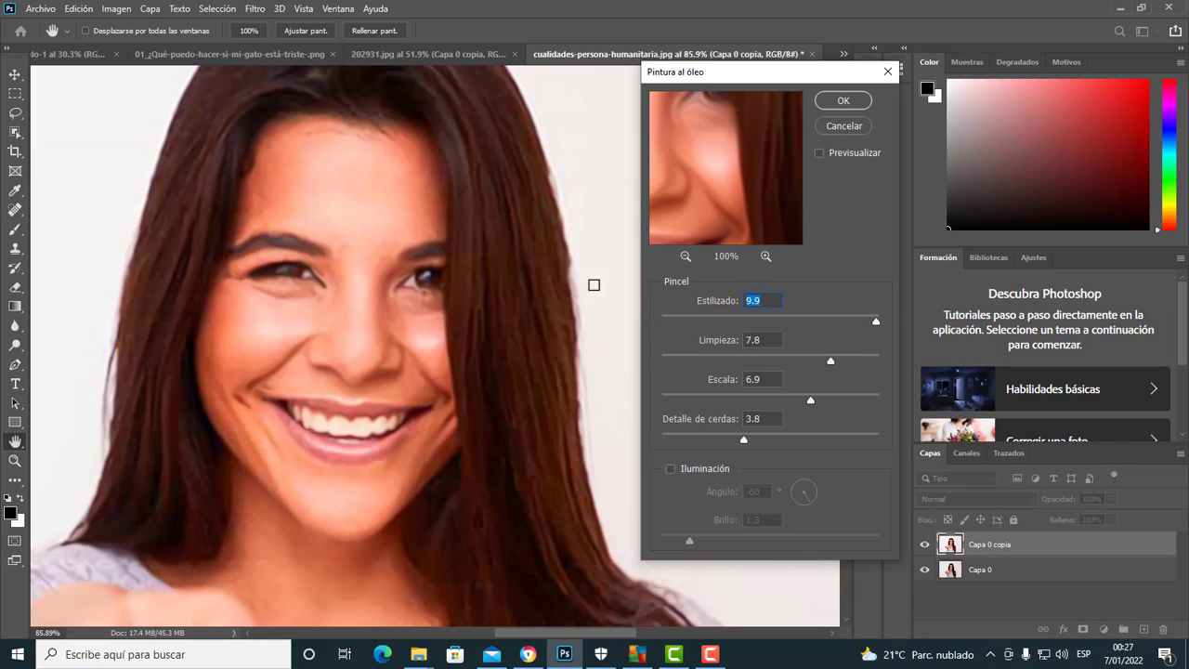
mouse_move(757, 183)
left_mouse_down()
mouse_move(757, 196)
mouse_move(768, 176)
left_mouse_up()
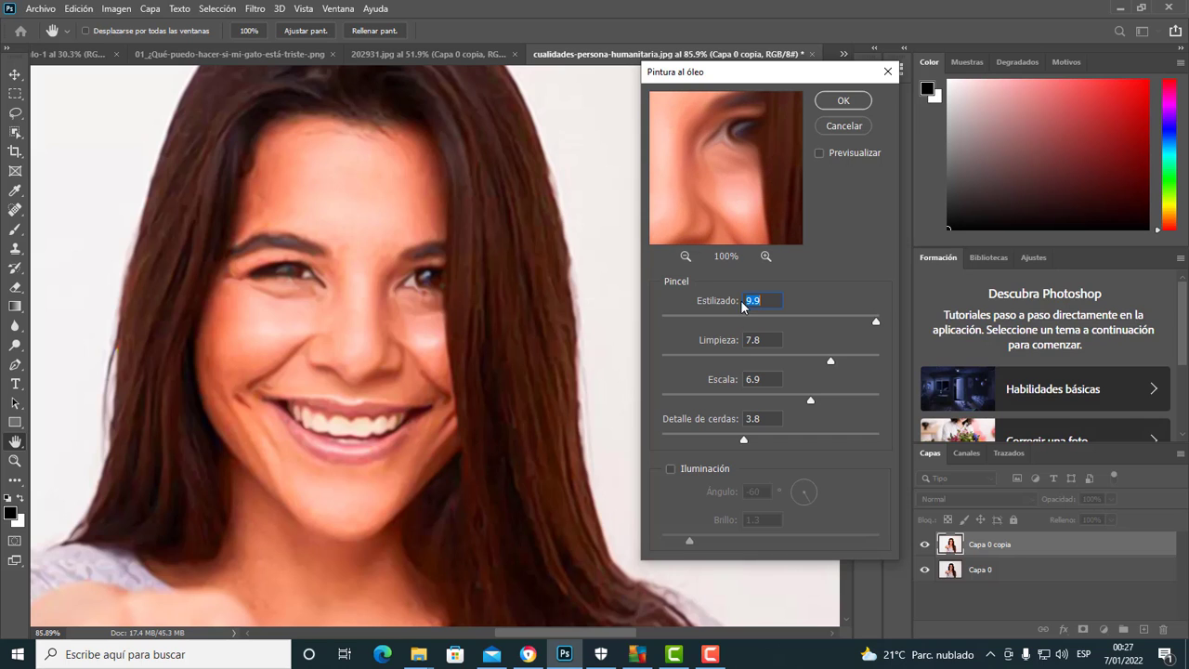
left_click_drag(875, 321, 661, 320)
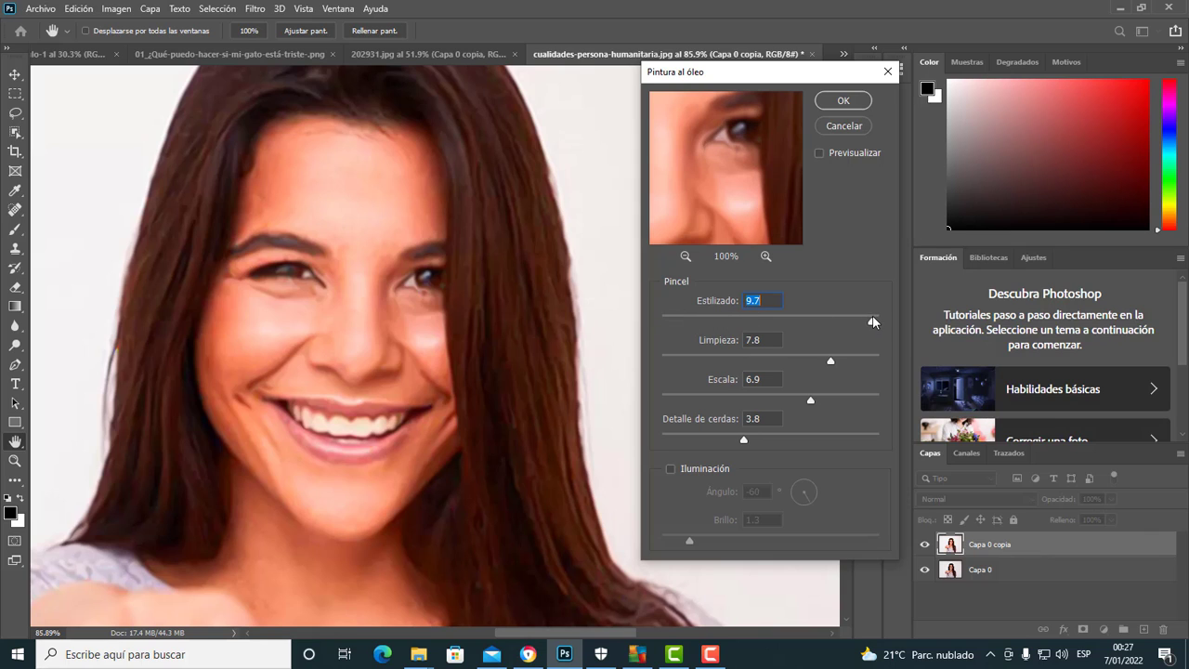
left_click_drag(736, 320, 676, 322)
left_click(843, 104)
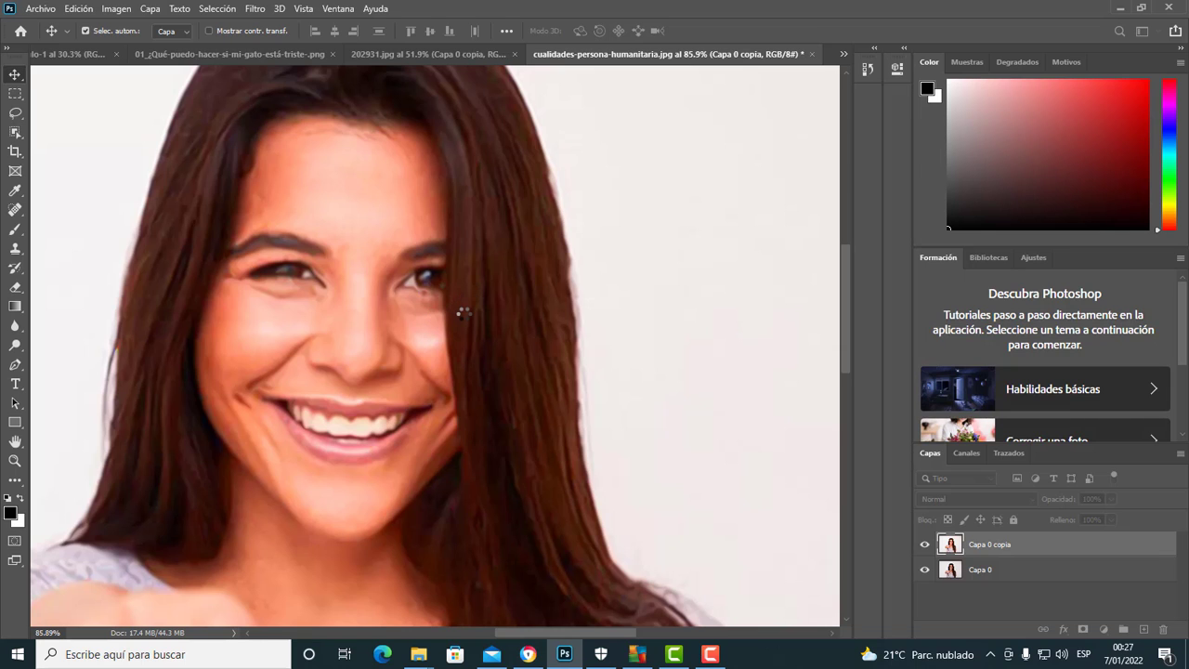
Step: Zoom around the portrait and browse the Filtro menu without applying anything
scroll(462, 313, "down", 3)
scroll(468, 334, "down", 2)
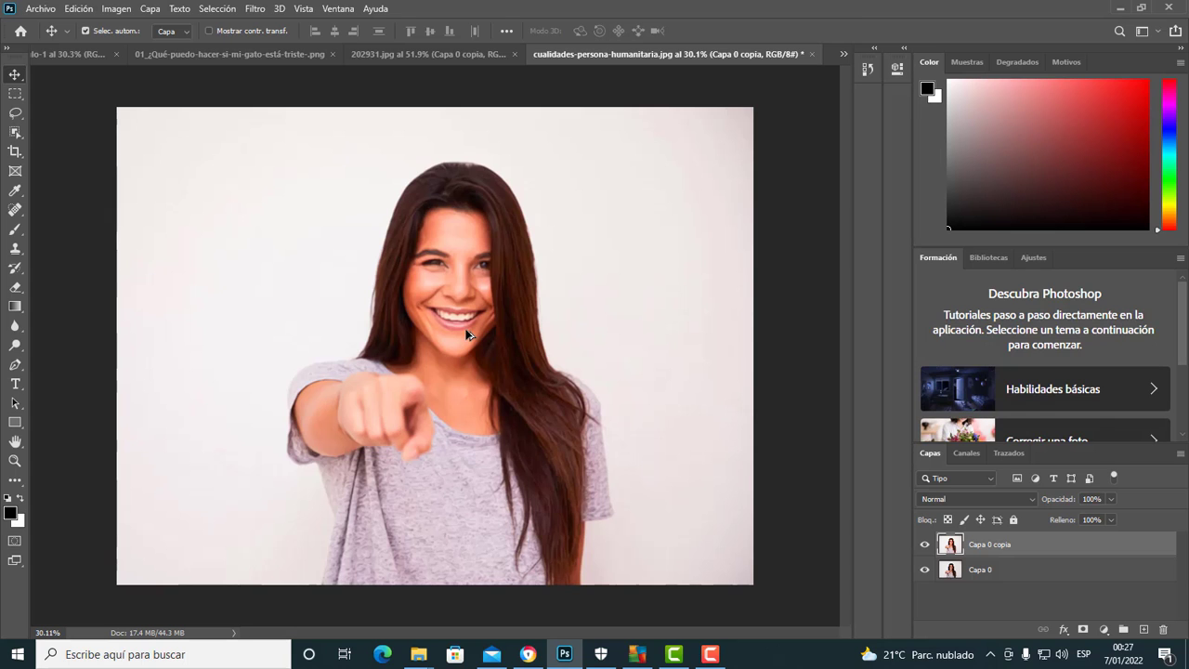
scroll(460, 279, "up", 1)
scroll(455, 238, "up", 2)
scroll(457, 167, "up", 2)
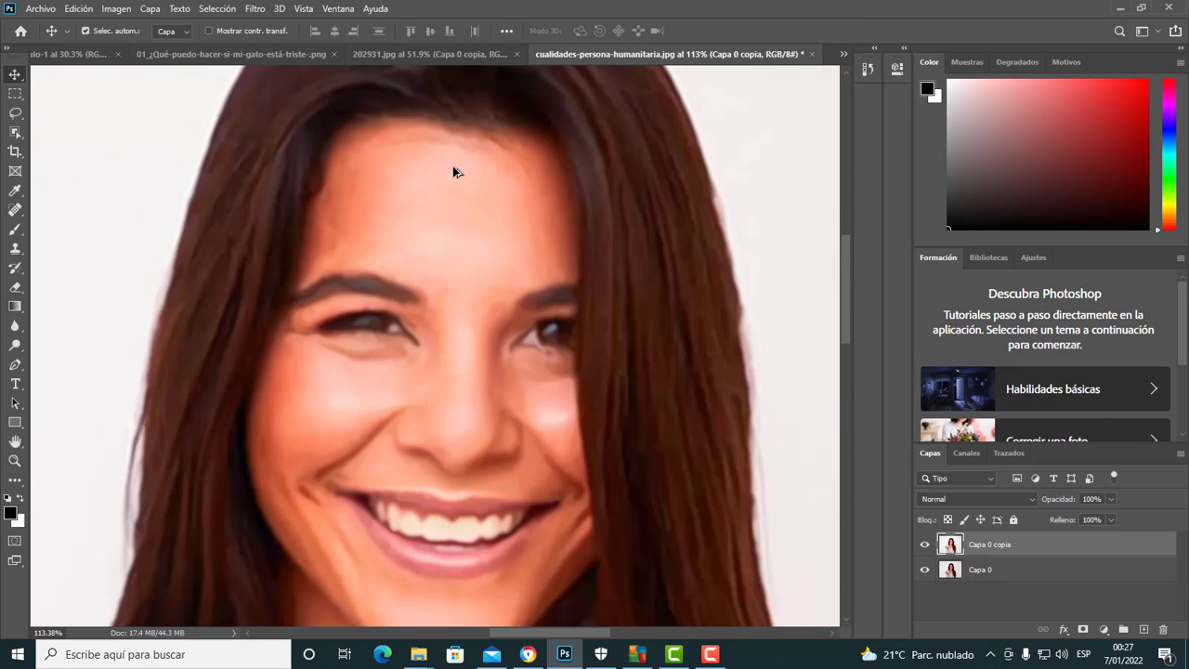
left_click(255, 9)
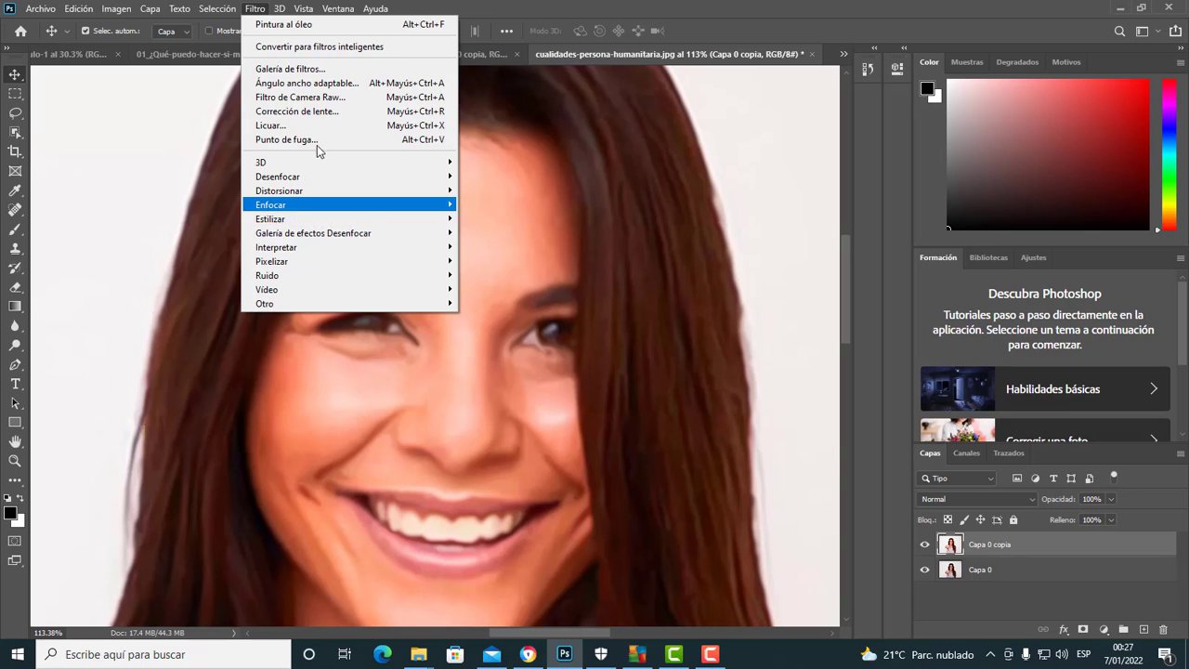
left_click(265, 18)
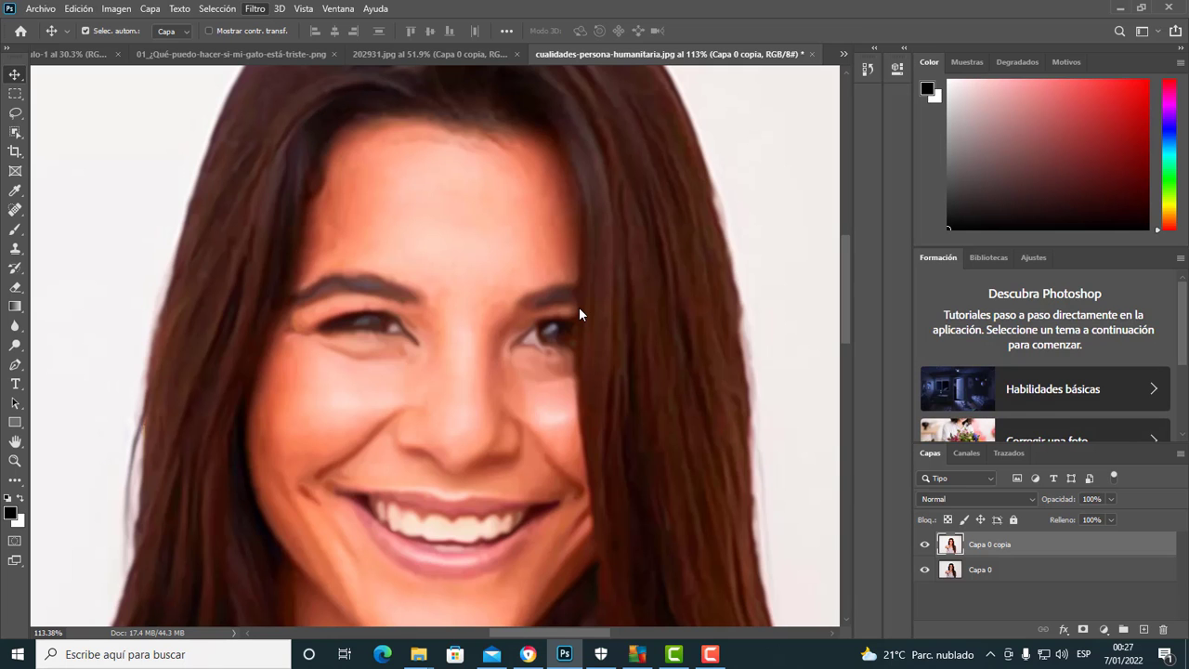
Step: Reapply Pintura al óleo to the woman's copy layer with Estilizado raised to 5.8
scroll(493, 266, "down", 3)
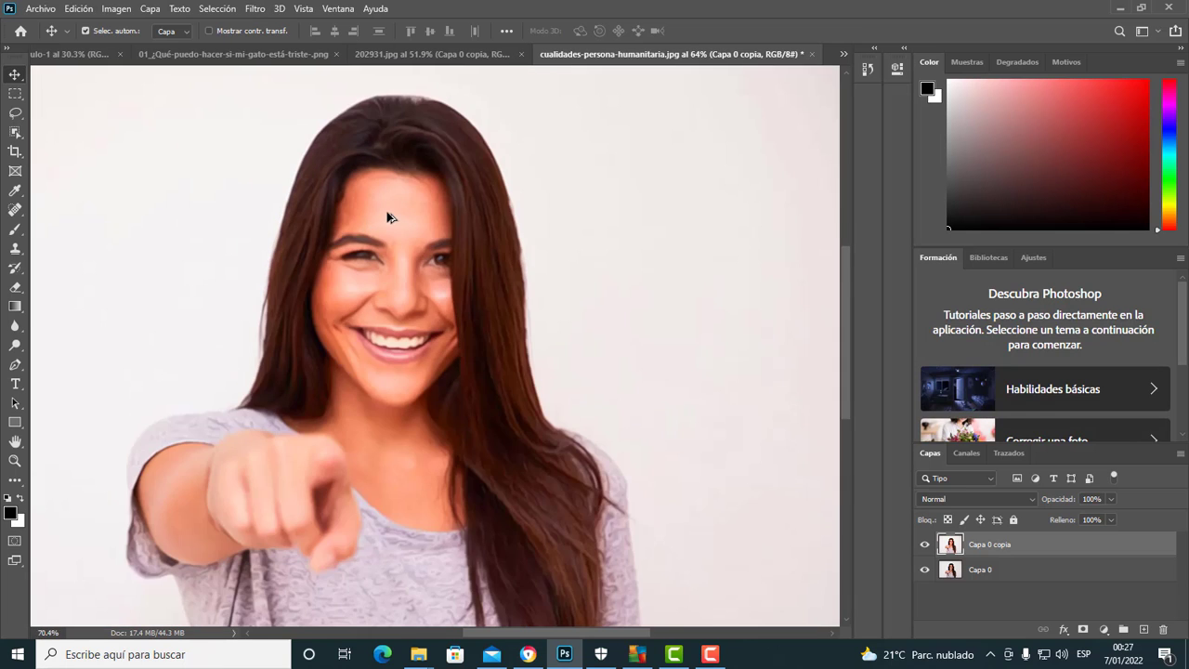
scroll(388, 217, "up", 1)
left_click(255, 9)
mouse_move(271, 218)
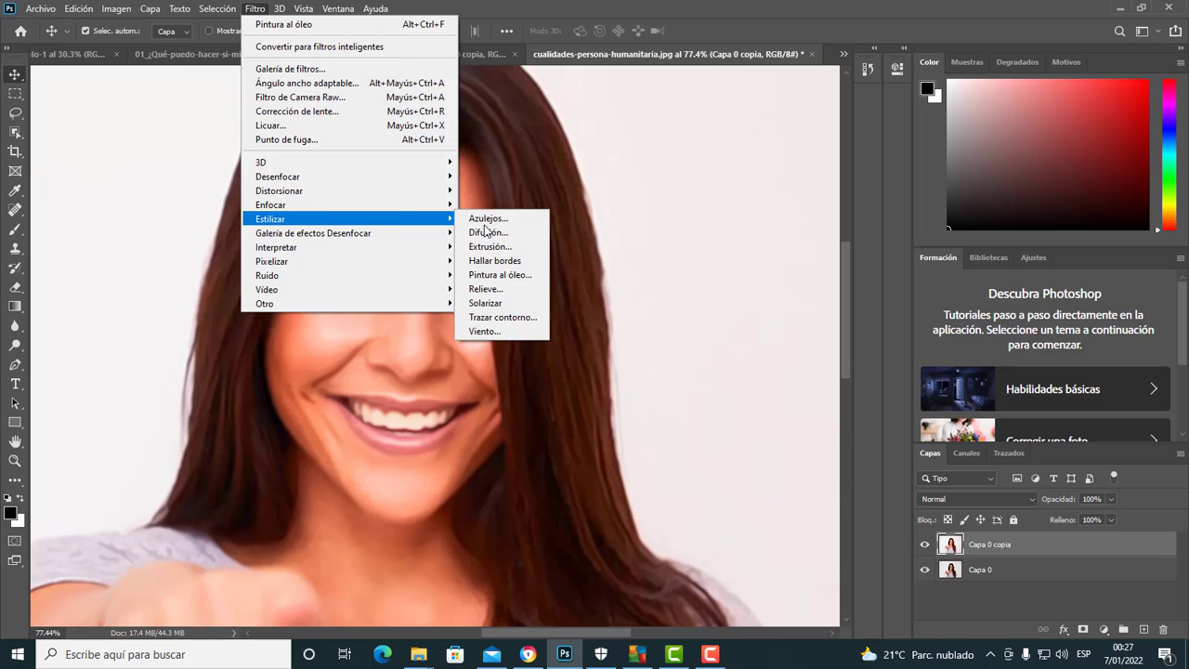
left_click(500, 275)
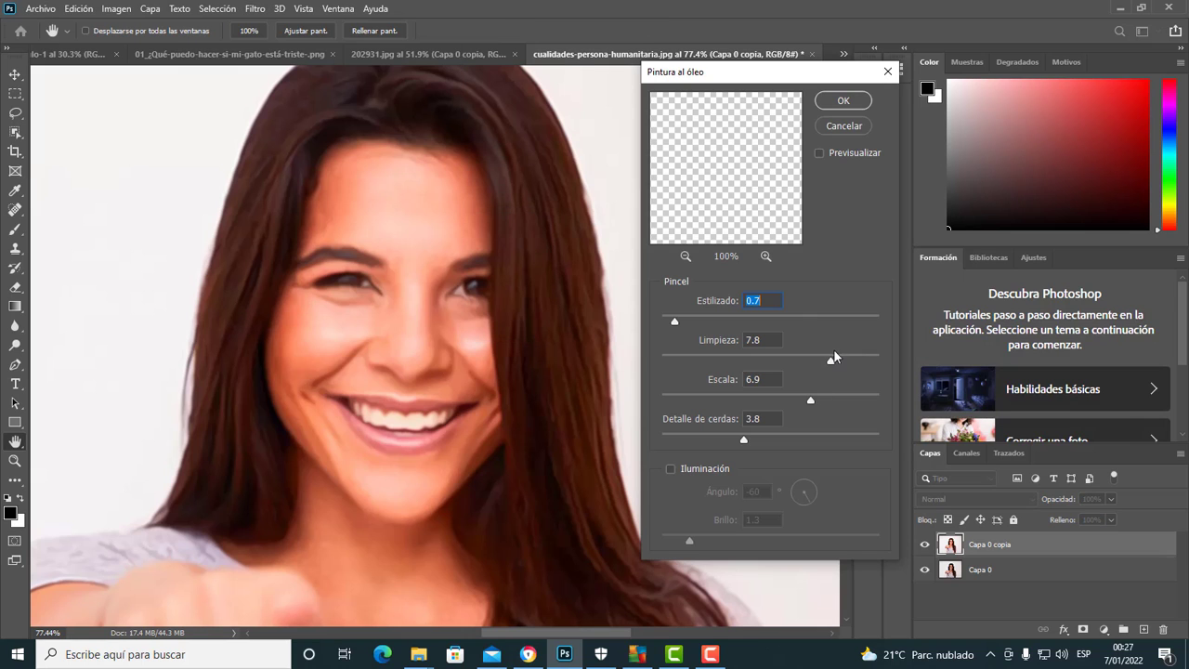
left_click(789, 319)
left_click(843, 100)
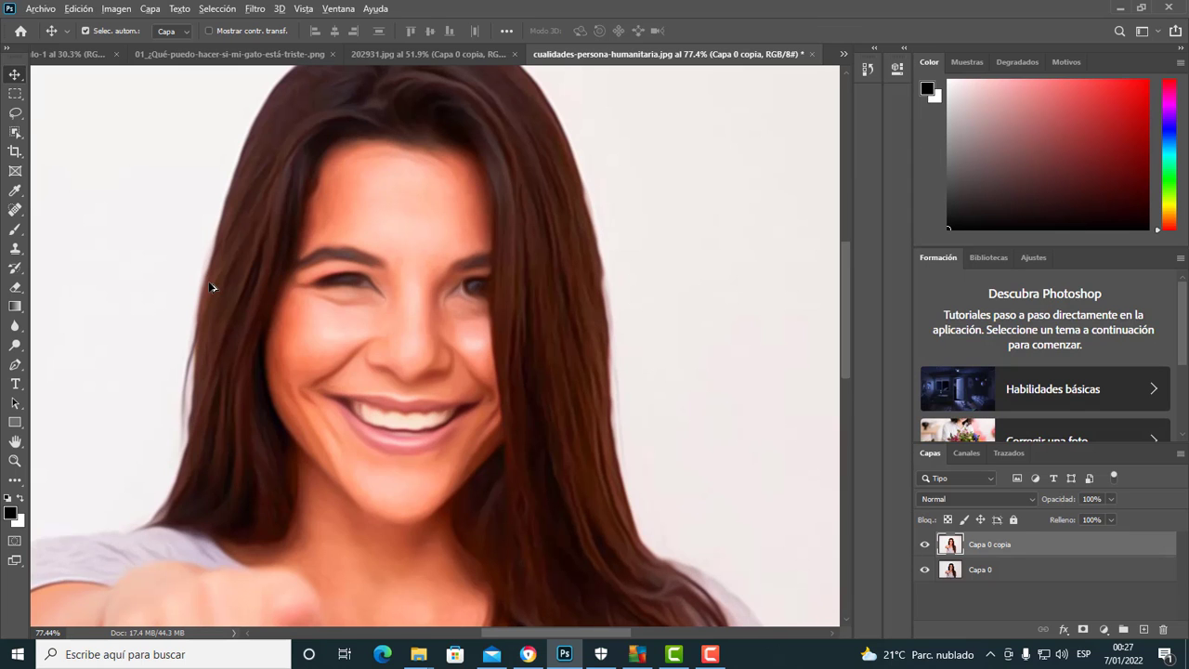
scroll(211, 288, "down", 3, "alt")
scroll(209, 288, "down", 3, "alt")
scroll(320, 421, "up", 2, "alt")
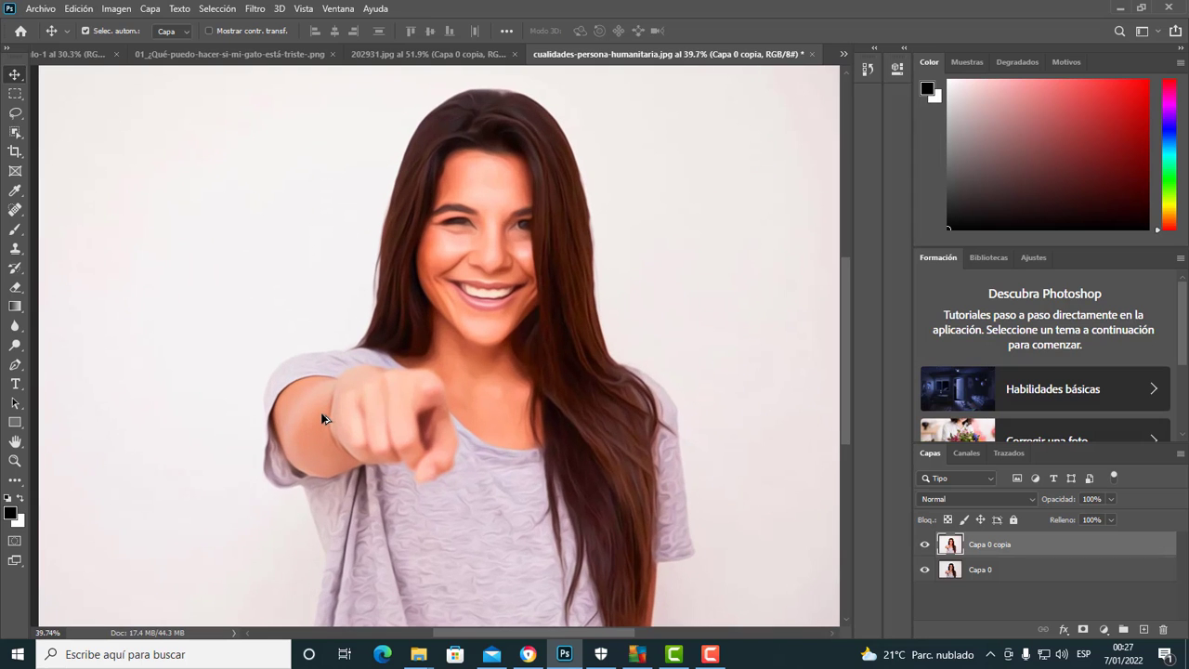
scroll(320, 418, "up", 2, "alt")
scroll(433, 350, "up", 1, "alt")
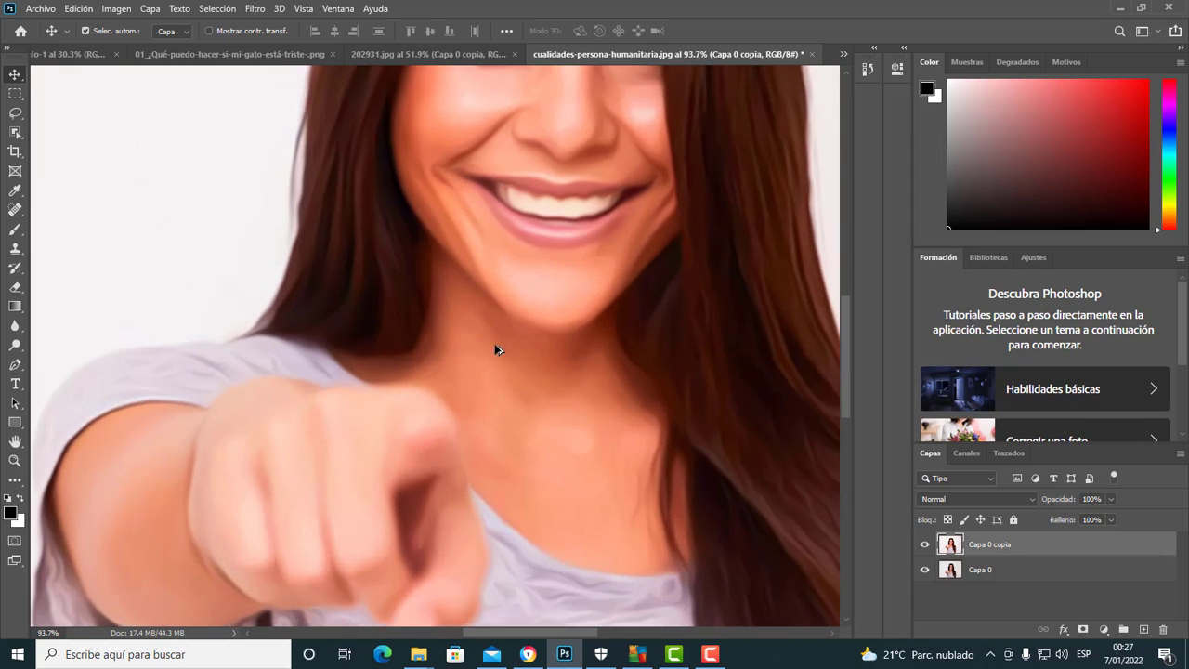
scroll(496, 348, "up", 1, "alt")
left_click_drag(651, 242, 285, 466)
scroll(486, 225, "down", 2, "alt")
scroll(385, 247, "down", 2, "alt")
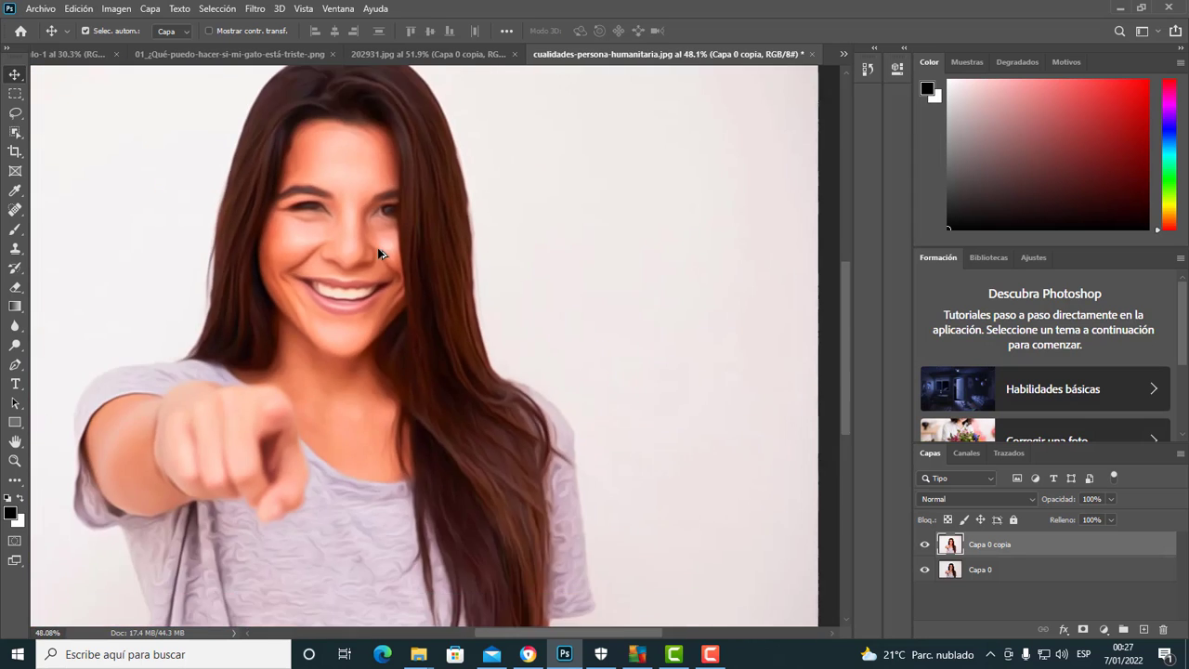
scroll(403, 341, "down", 1, "alt")
scroll(481, 269, "up", 4, "alt")
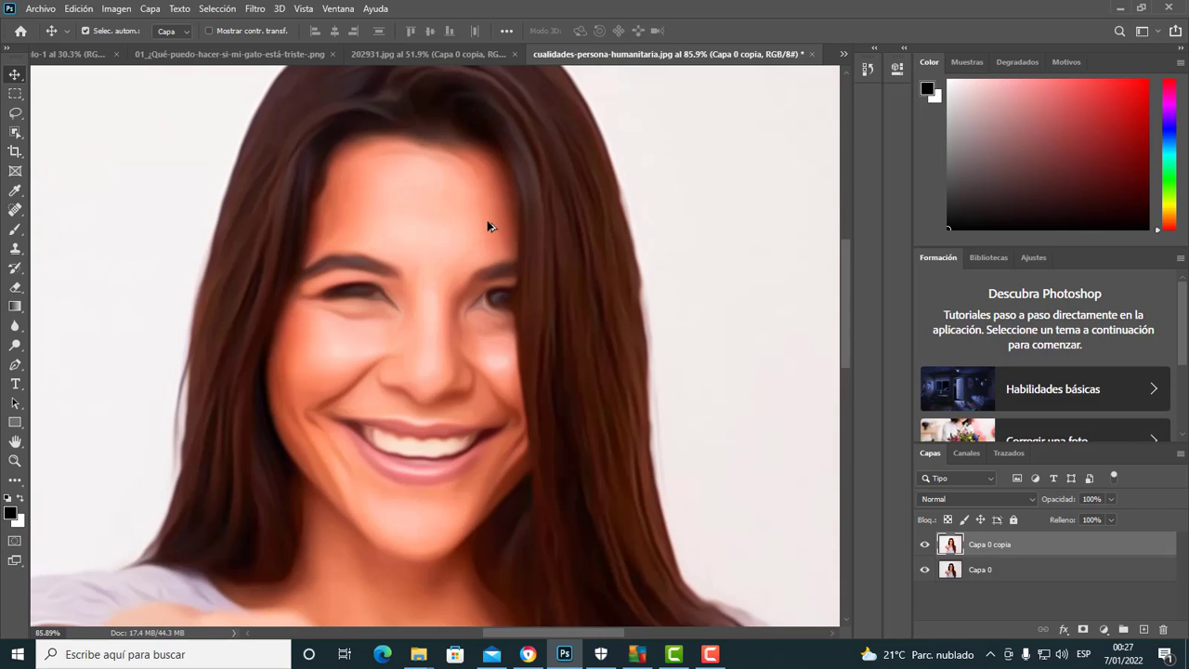
scroll(489, 228, "up", 1, "alt")
scroll(488, 260, "down", 5, "alt")
scroll(423, 377, "up", 4, "alt")
scroll(822, 366, "down", 2, "alt")
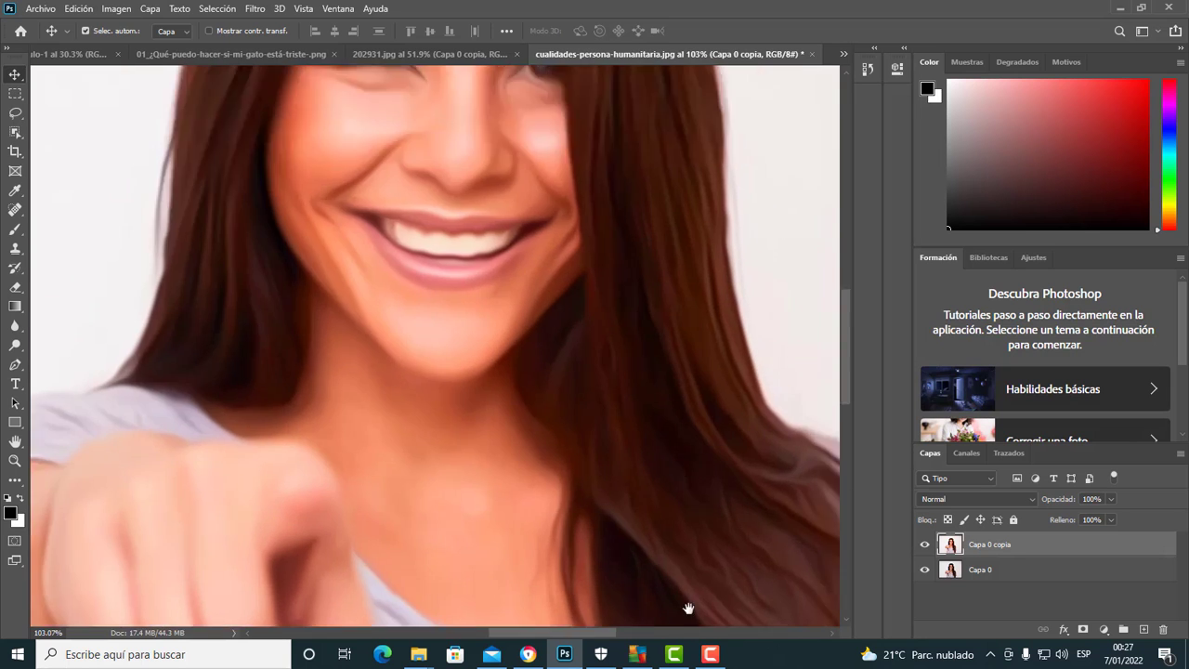
scroll(687, 558, "down", 1, "alt")
scroll(497, 307, "down", 1, "alt")
scroll(502, 349, "down", 1, "alt")
scroll(506, 357, "up", 1, "alt")
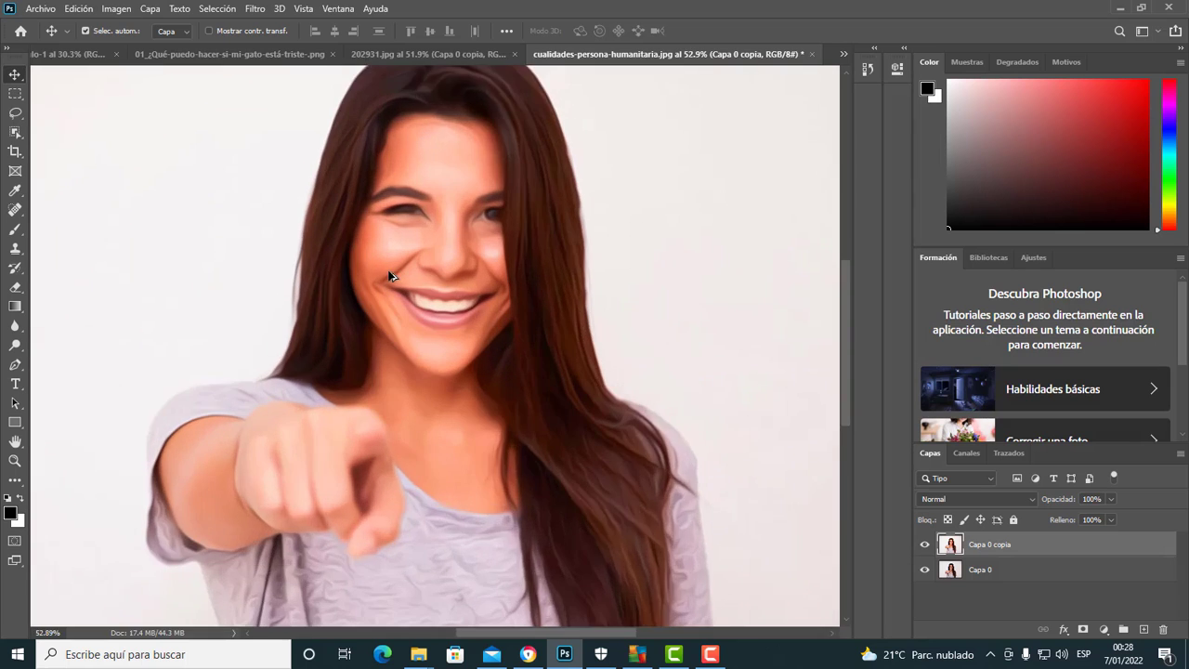
scroll(557, 418, "up", 2, "alt")
scroll(623, 470, "down", 2, "alt")
scroll(517, 409, "down", 1, "alt")
scroll(517, 409, "up", 1, "alt")
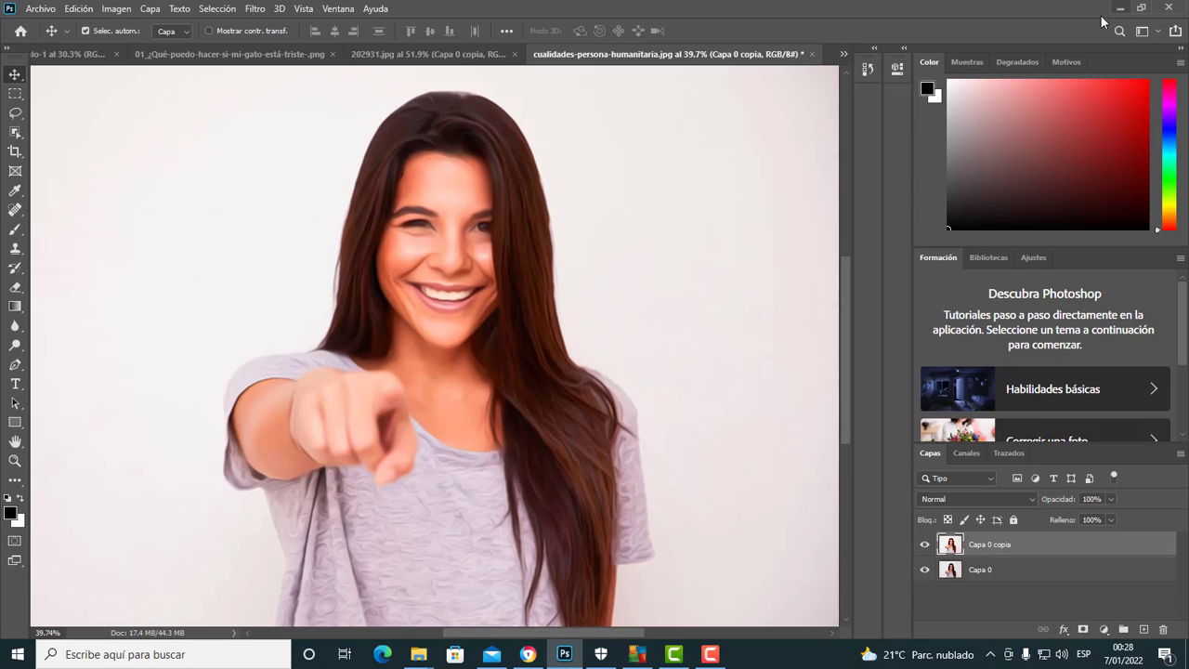
Step: Search Google Images for PAISAJE, then refine the query to PUENTE PIEDRA
left_click(528, 654)
left_click(212, 97)
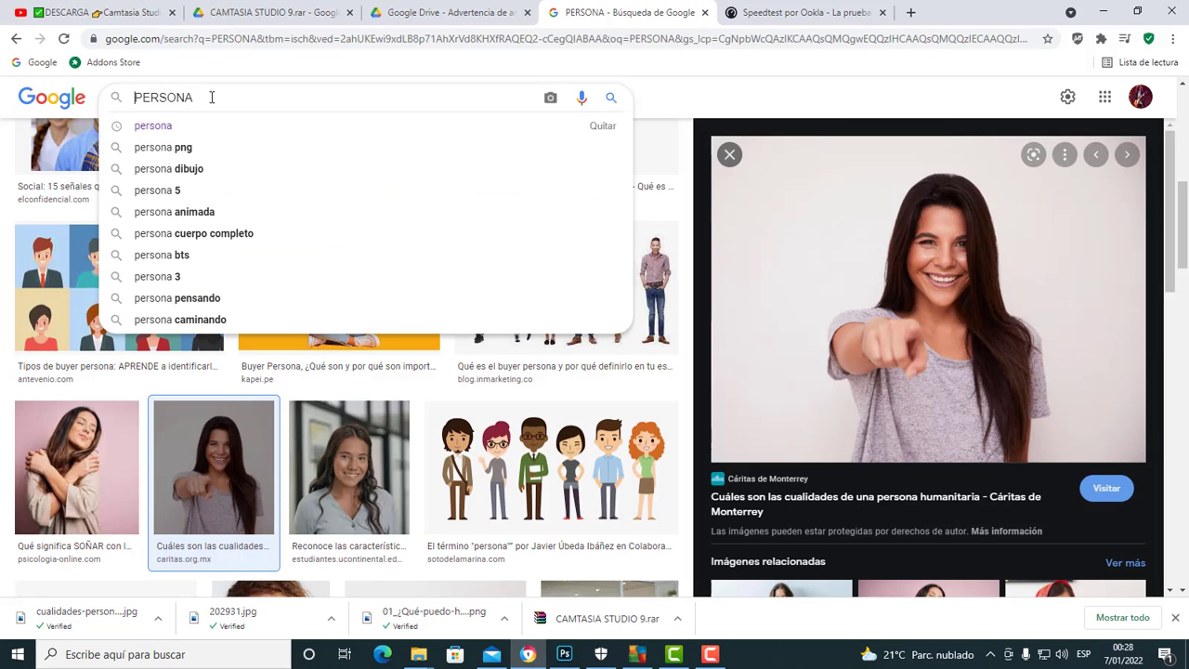
double_click(212, 97)
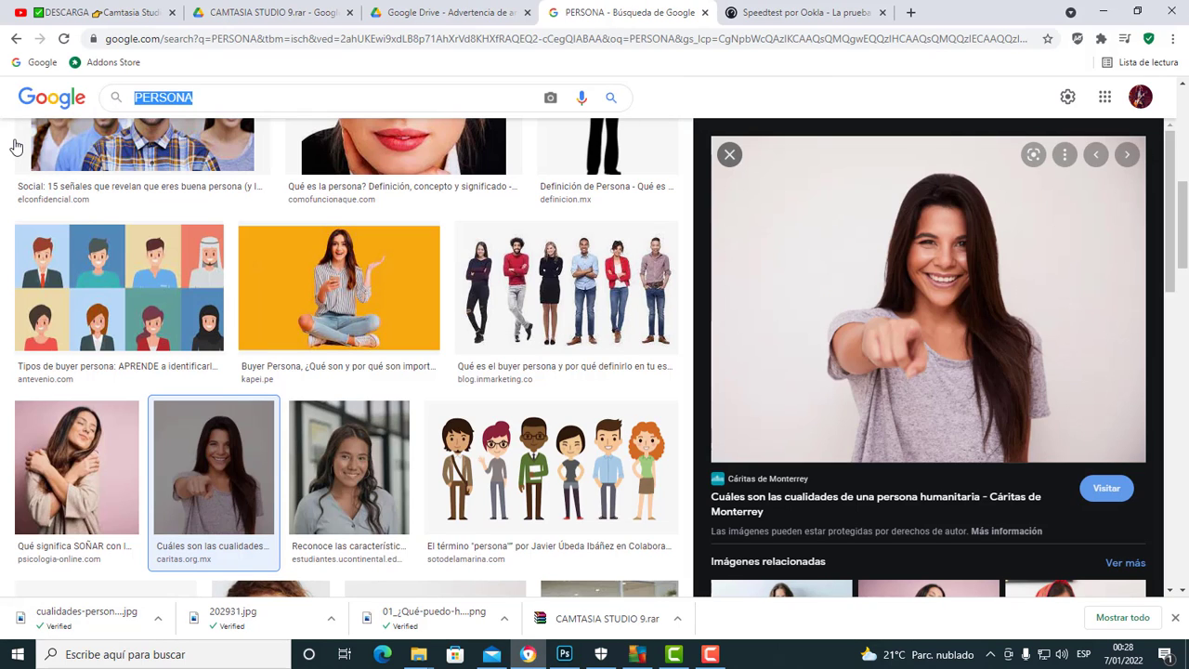
type("PAISAJE")
key("Return")
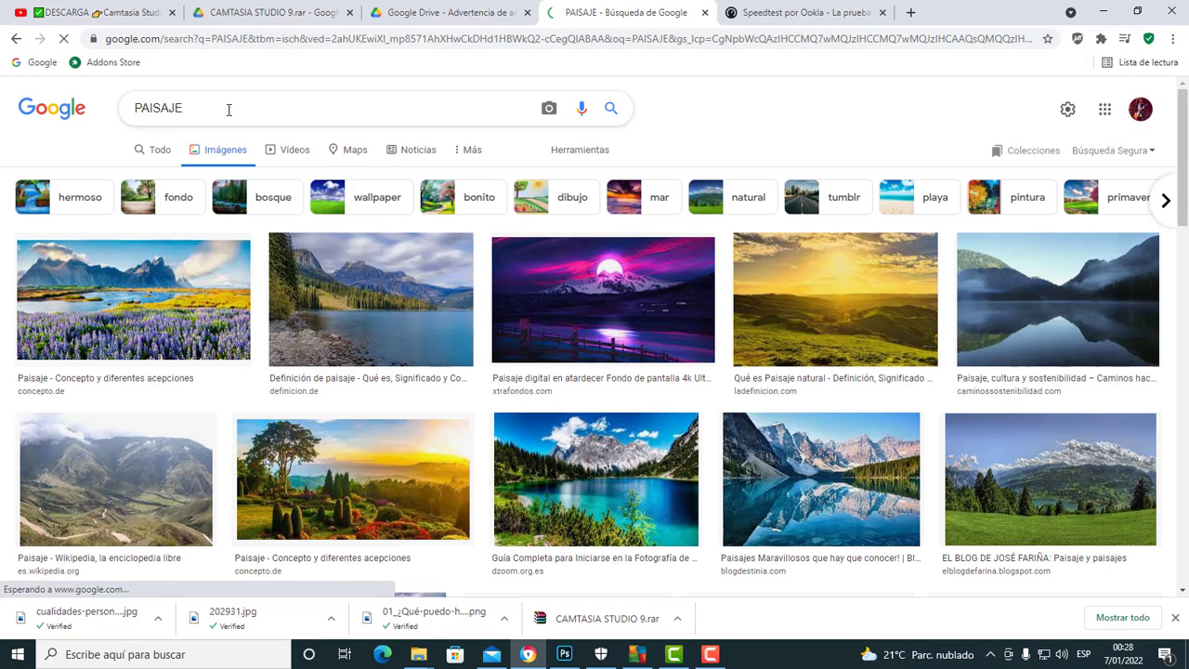
double_click(228, 109)
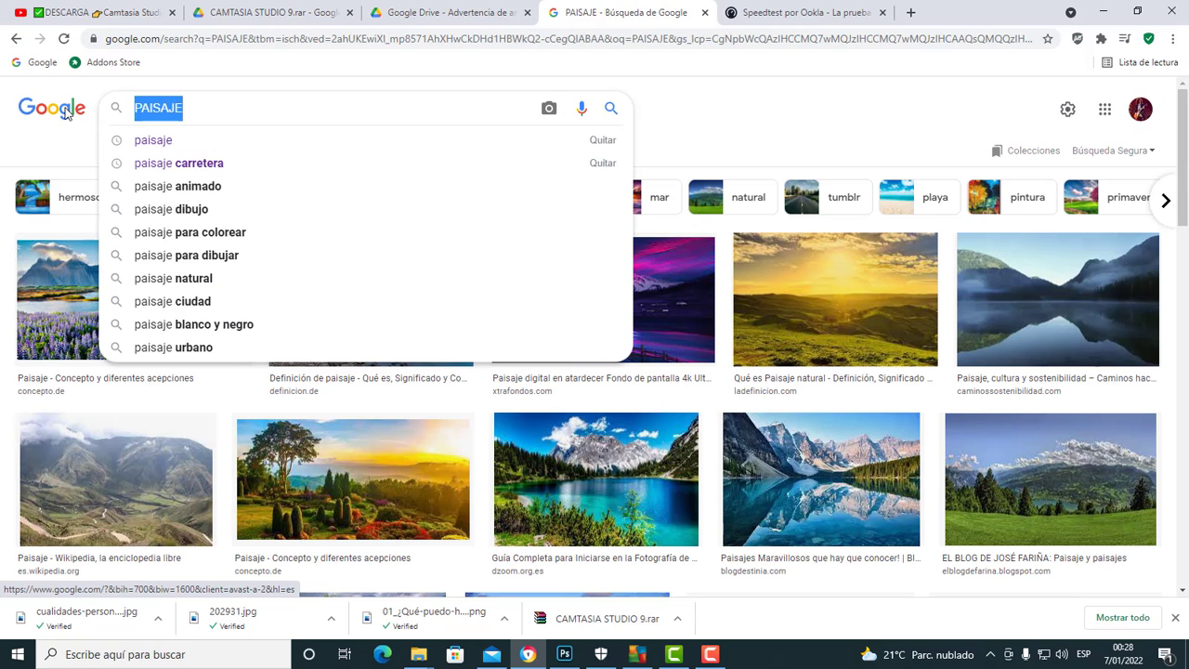
type("PUENTE")
key("BackSpace")
key("BackSpace")
key("BackSpace")
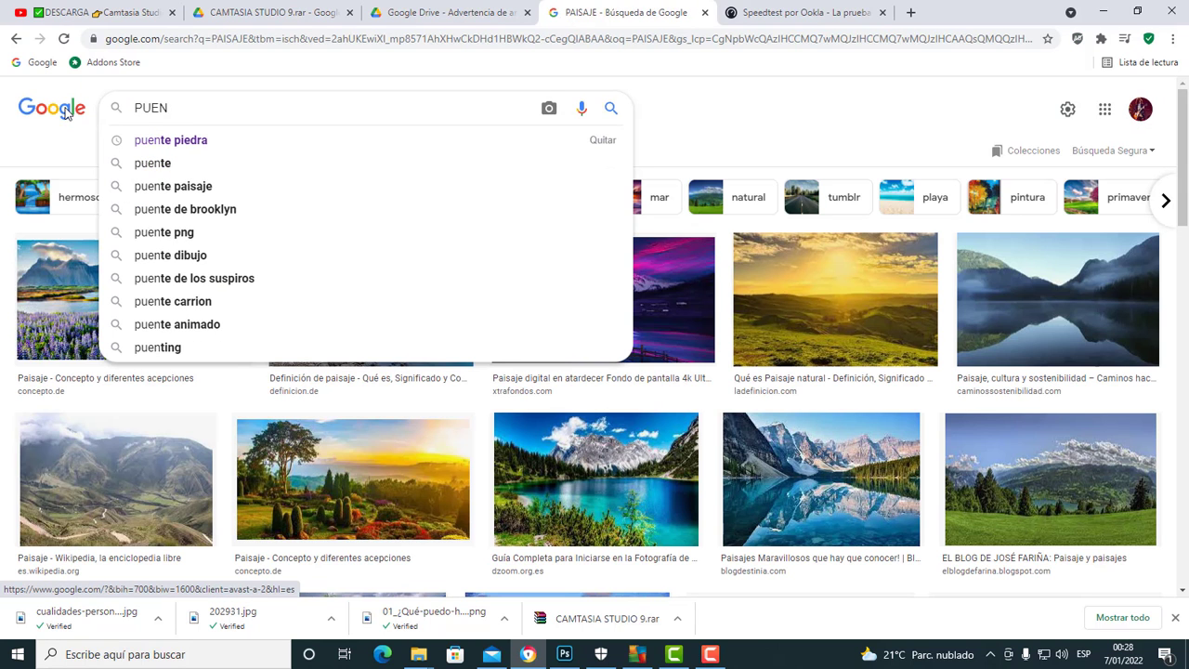
type("TE PIEDRA")
key("Return")
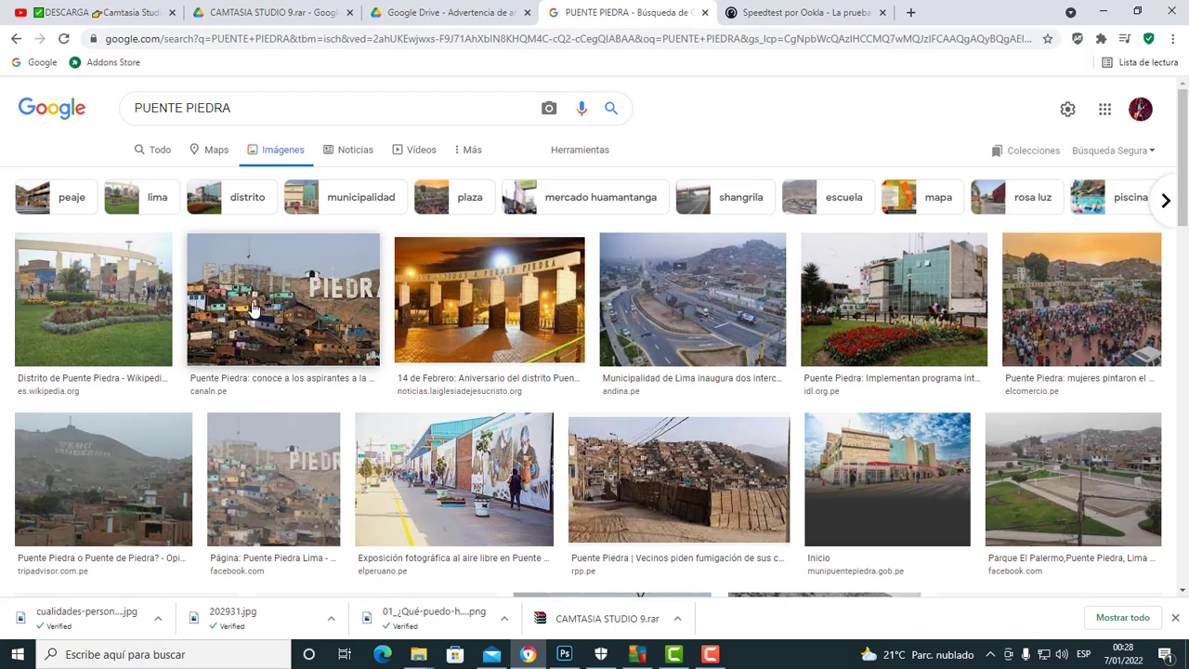
Step: Save the Canal N Puente Piedra hillside photo as a JPG and drag it into Photoshop
left_click(254, 310)
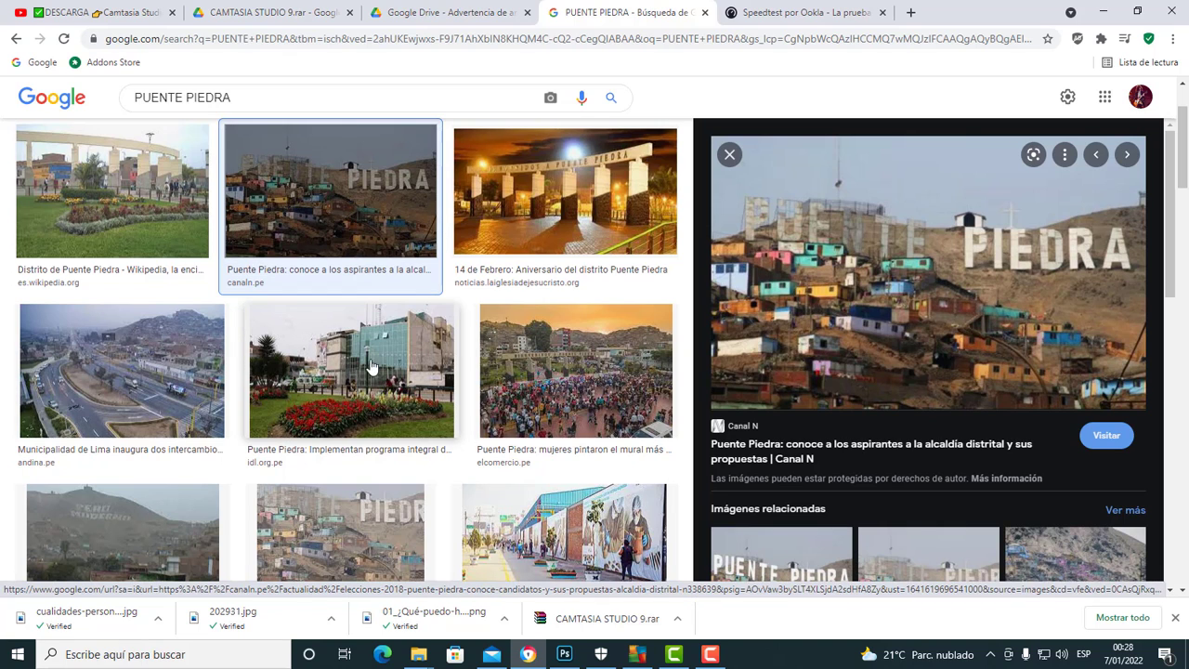
right_click(842, 256)
left_click(916, 411)
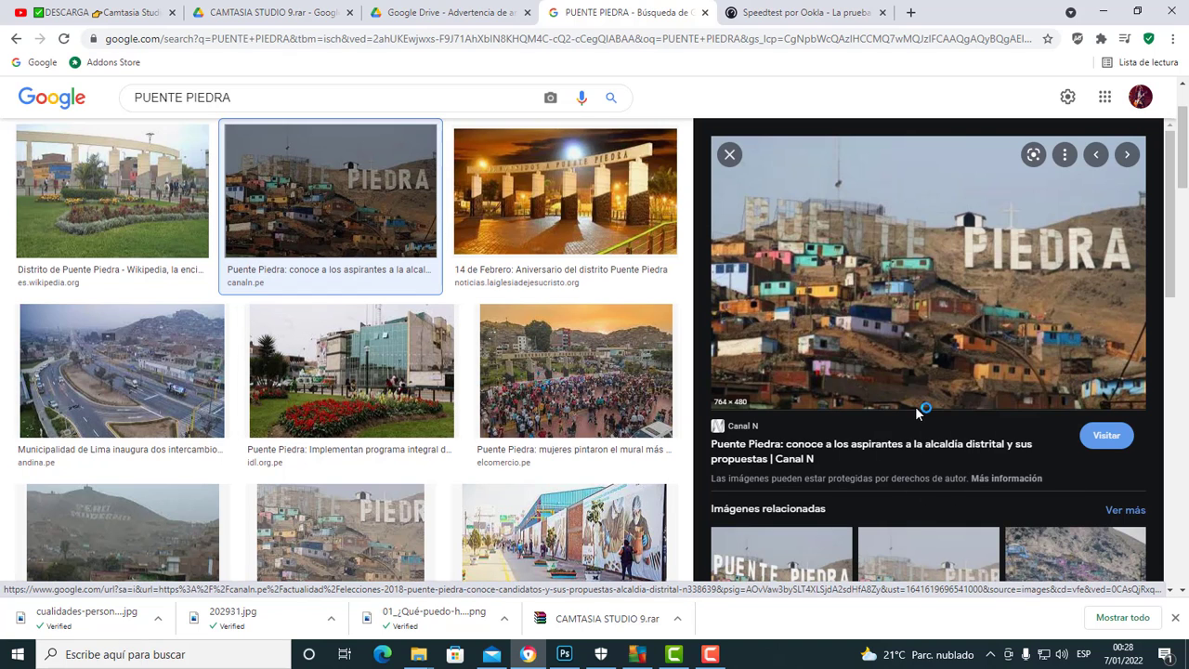
key("Return")
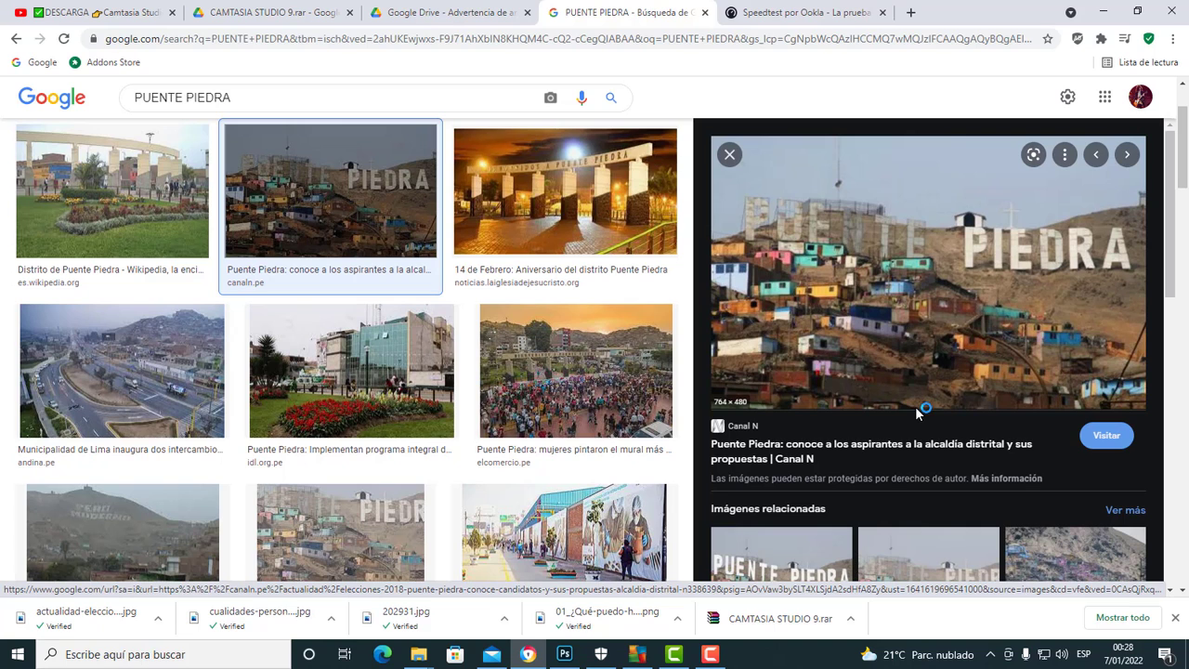
mouse_move(86, 618)
left_mouse_down()
mouse_move(576, 651)
mouse_move(734, 47)
left_mouse_up()
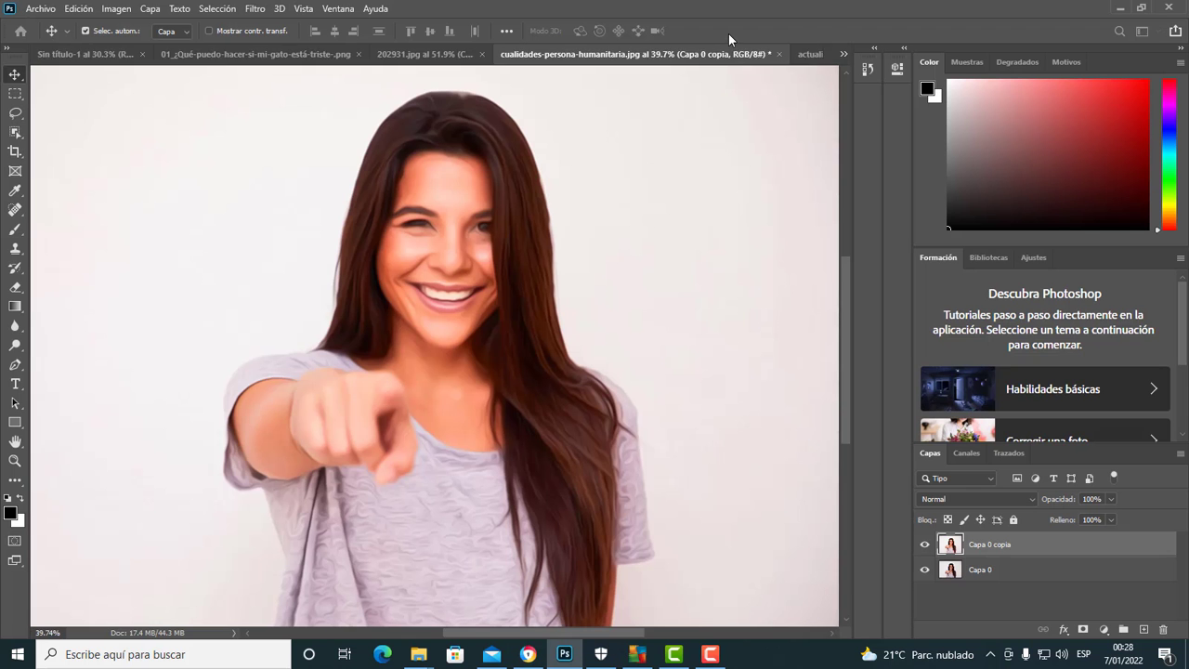
Step: Unlock the Puente Piedra photo's background as an editable Capa 0 and zoom in
double_click(997, 545)
key("Return")
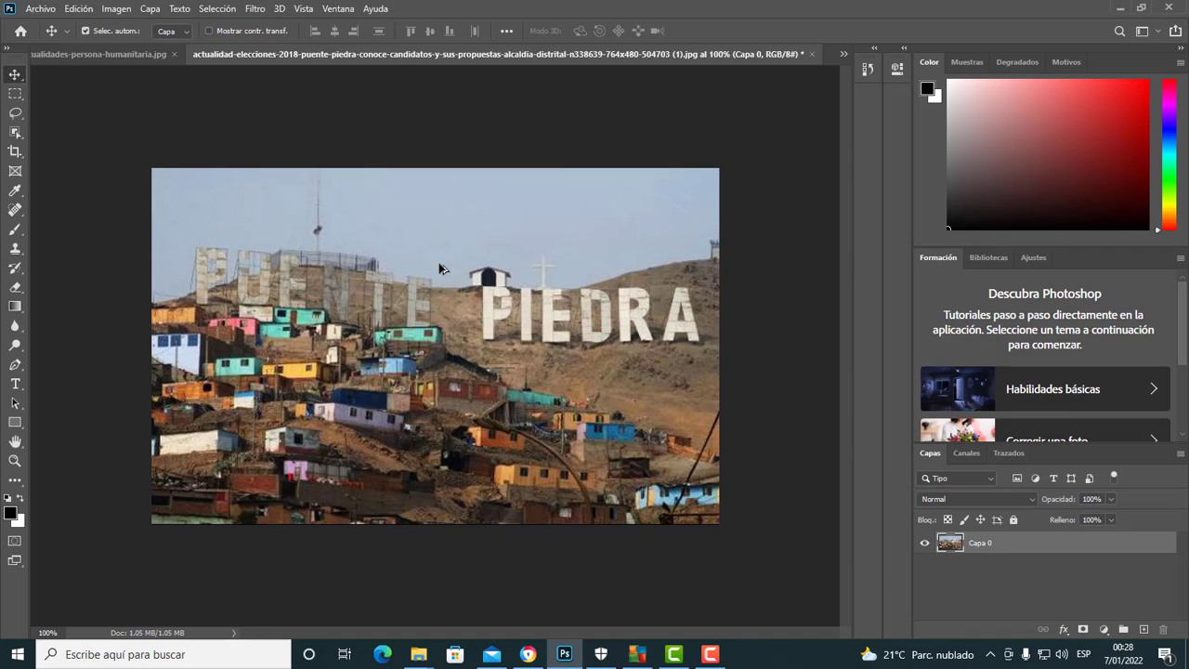
scroll(441, 269, "up", 3)
scroll(531, 300, "up", 2)
scroll(483, 374, "up", 3)
scroll(364, 266, "up", 2)
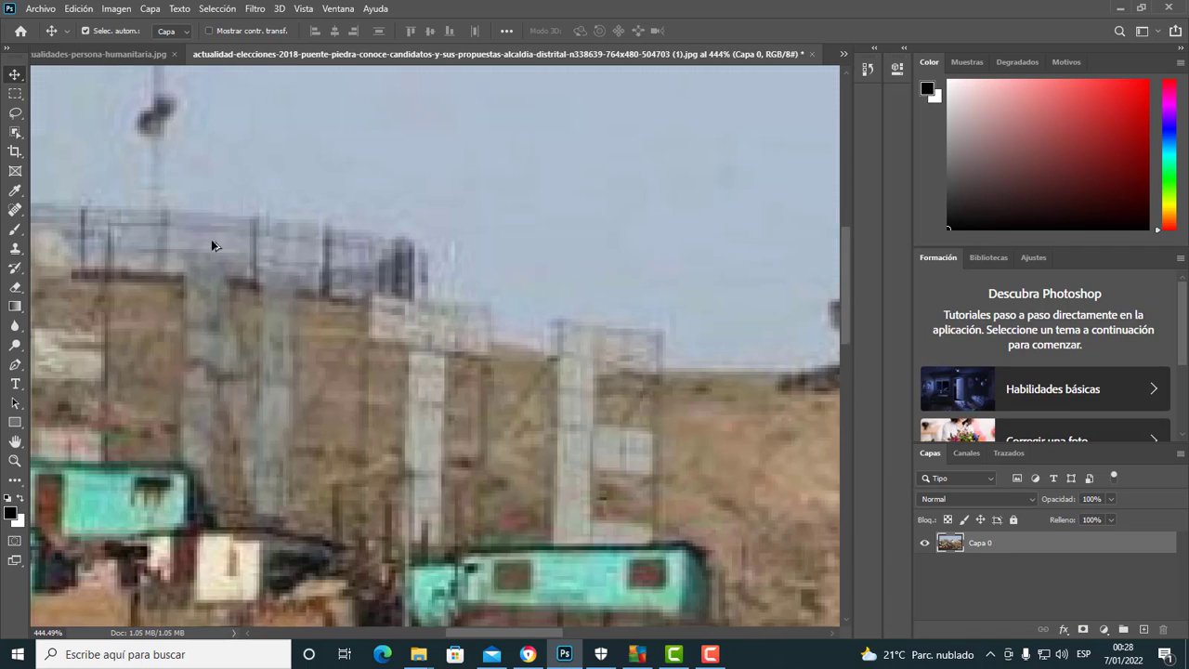
Step: Change the resolution in Tamaño de imagen, enlarging the document from 1.05 MB to 4.55 MB
left_click(116, 9)
left_click(167, 118)
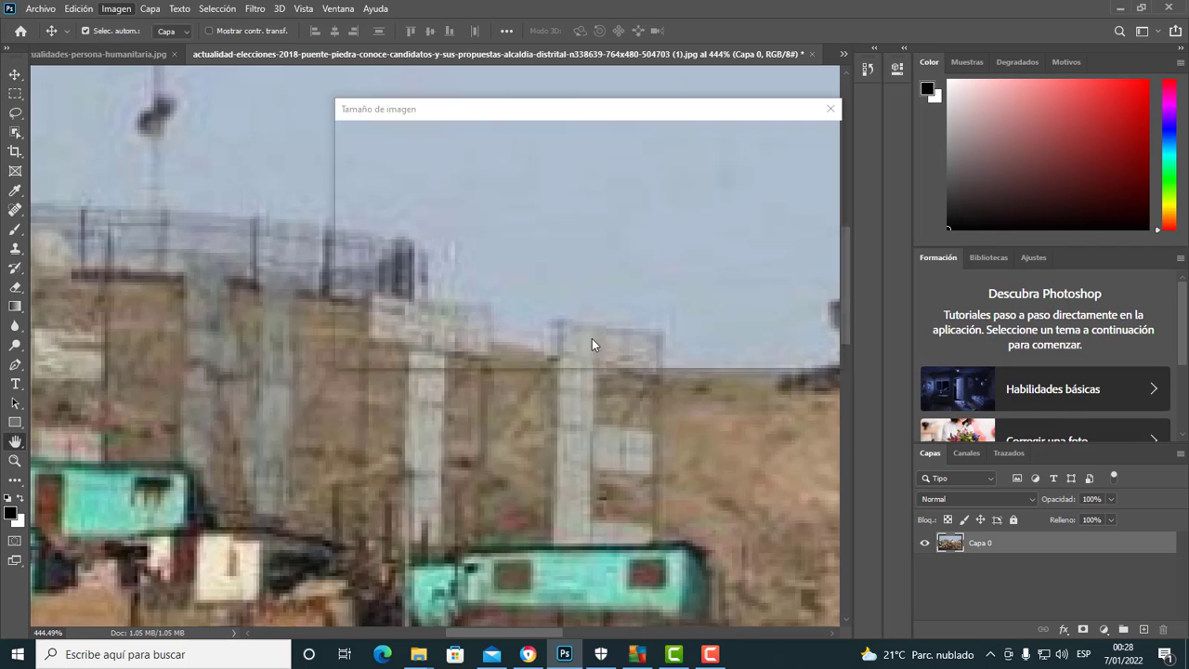
double_click(687, 247)
type("1")
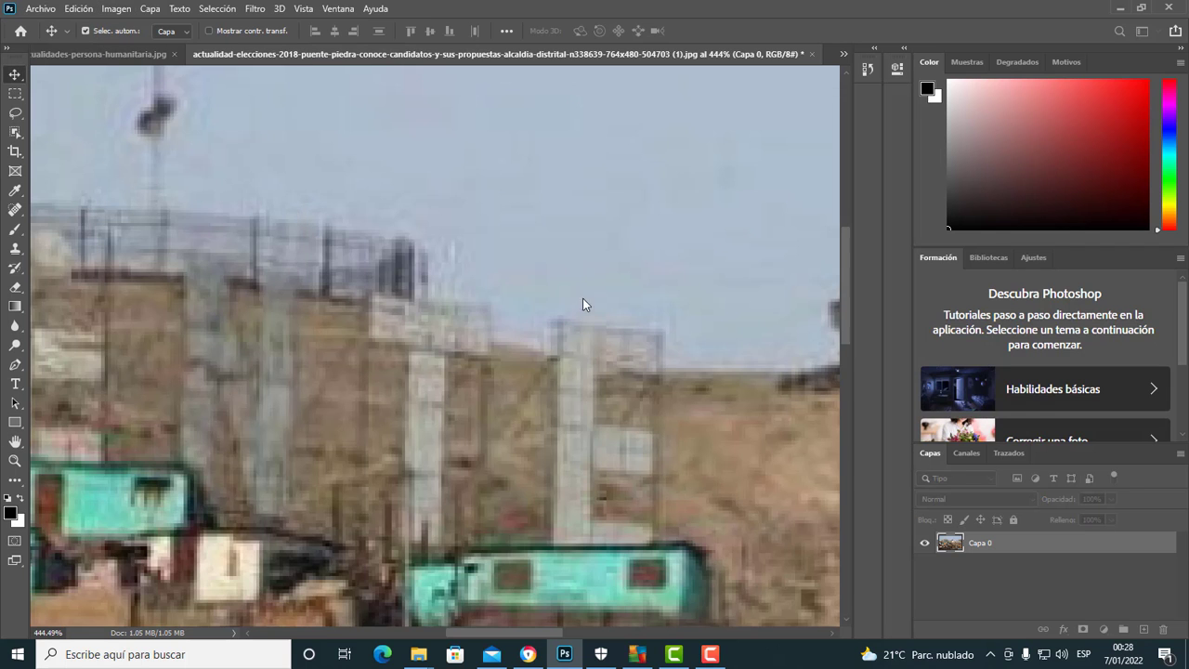
key("Escape")
key("v")
scroll(393, 266, "down", 2)
scroll(395, 273, "down", 3)
scroll(399, 279, "down", 3)
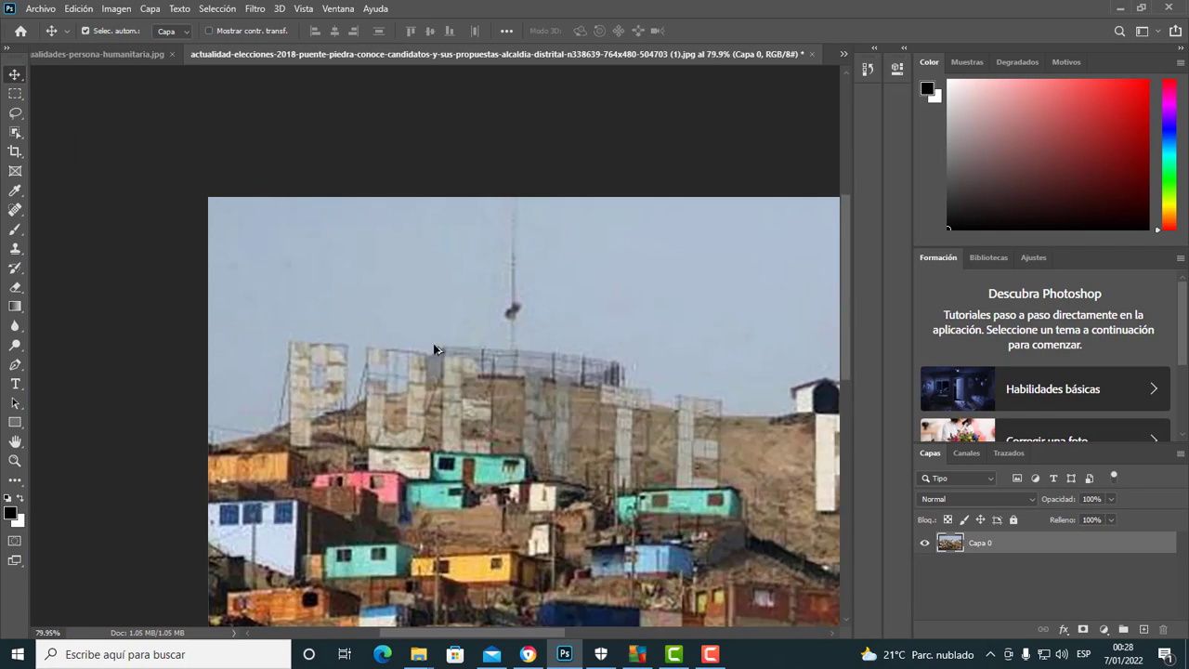
scroll(399, 279, "down", 2)
Step: Duplicate Capa 0 as Capa 0 copia above the original layer
right_click(1032, 545)
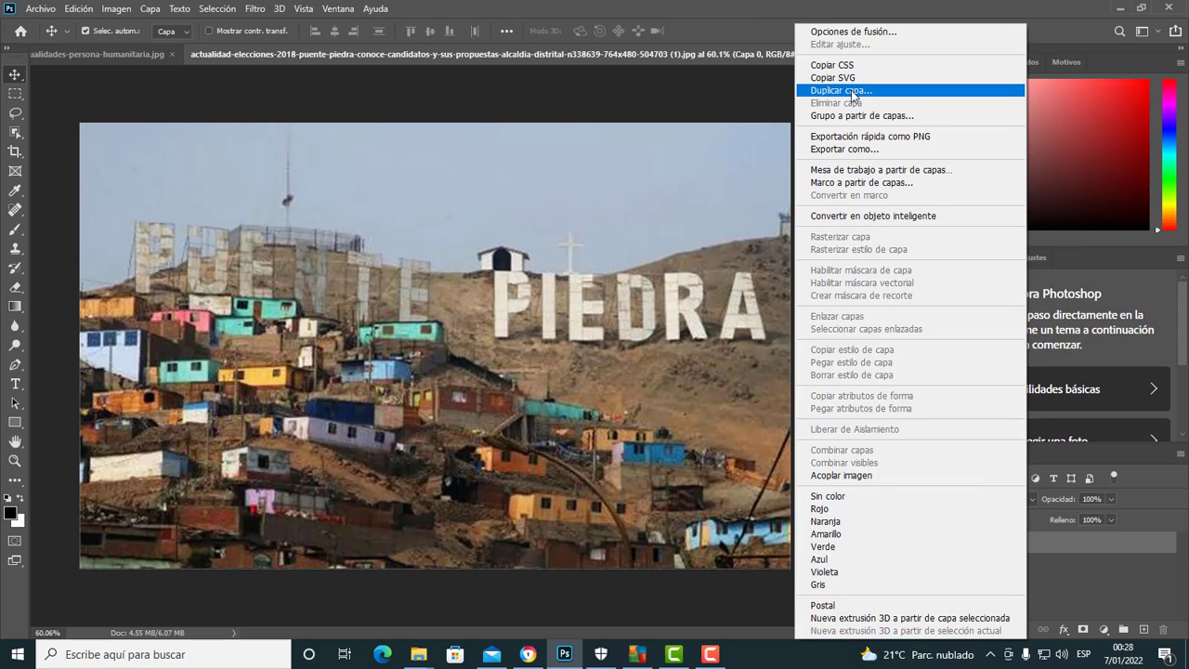
left_click(851, 90)
scroll(406, 146, "up", 2)
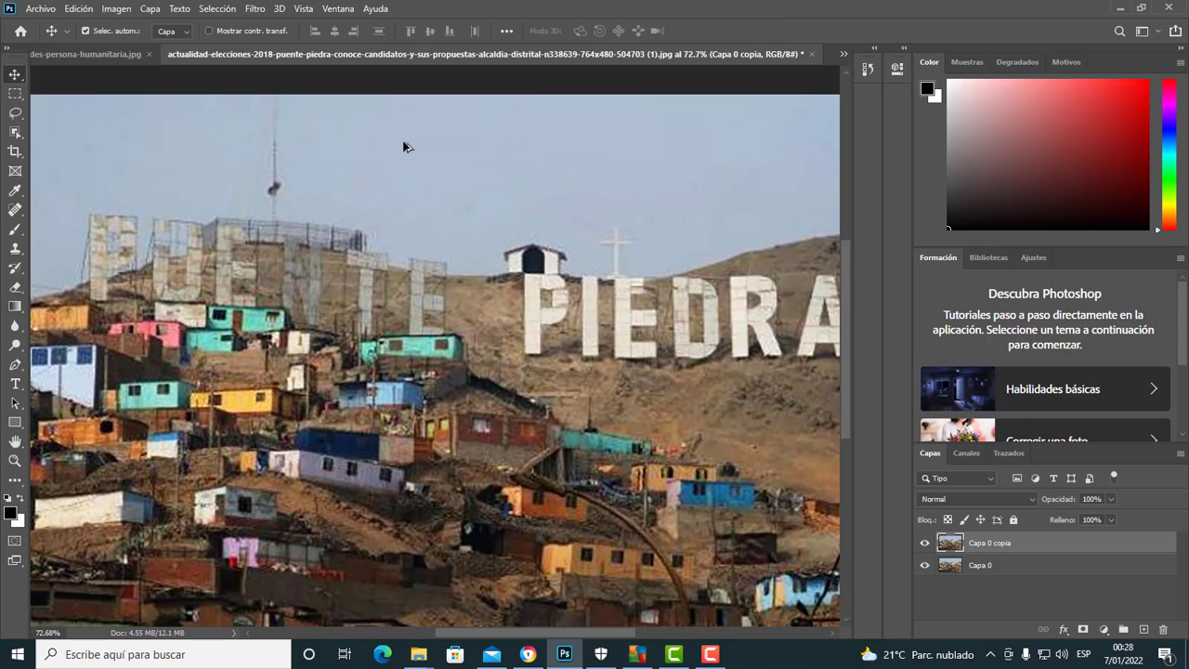
scroll(406, 146, "up", 1)
left_click(254, 11)
mouse_move(346, 218)
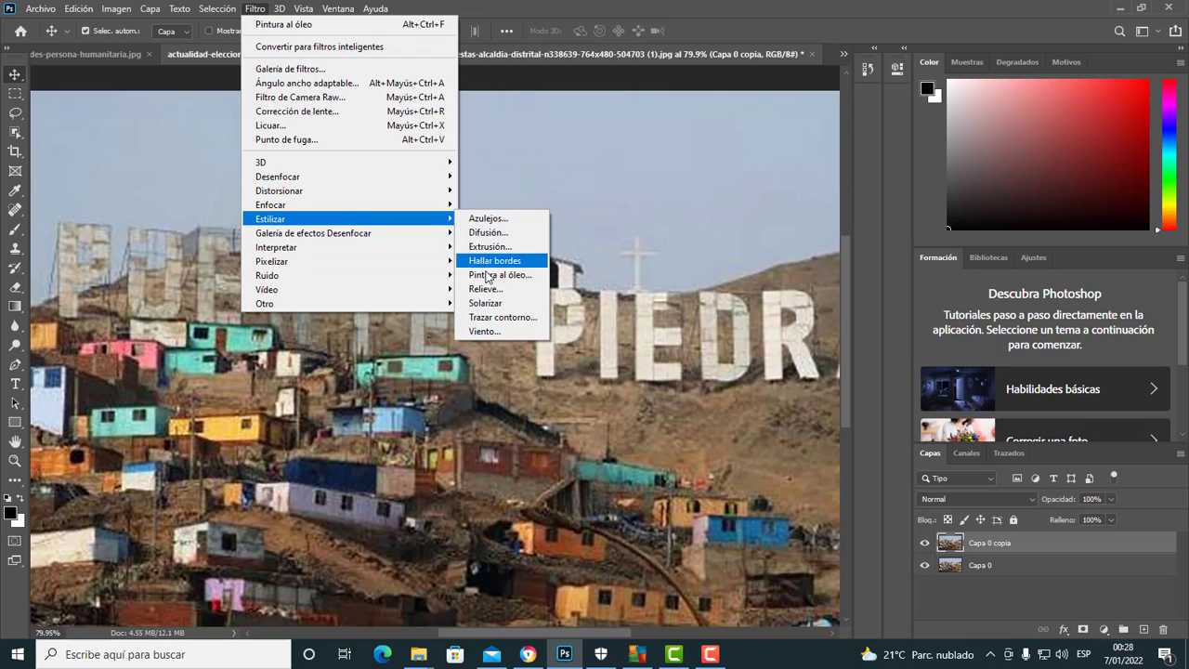
Step: Apply Anisotropic Diffusion to Capa 0 copia, then reapply the last filter repeatedly for extra smoothing
left_click(493, 232)
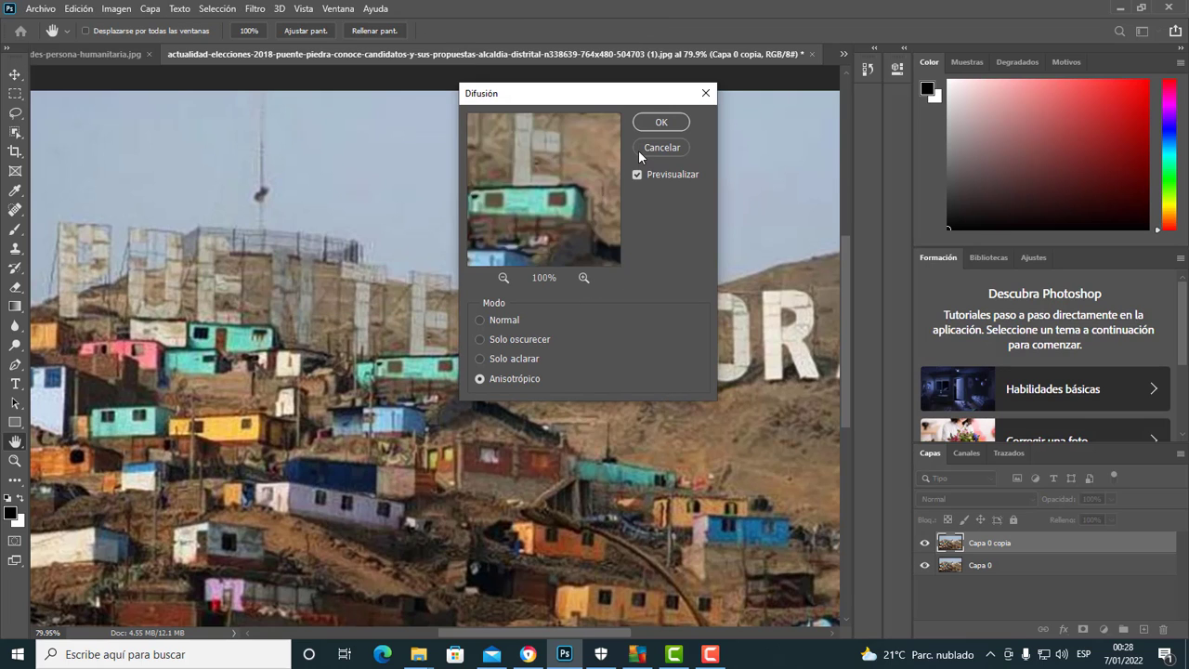
left_click(658, 122)
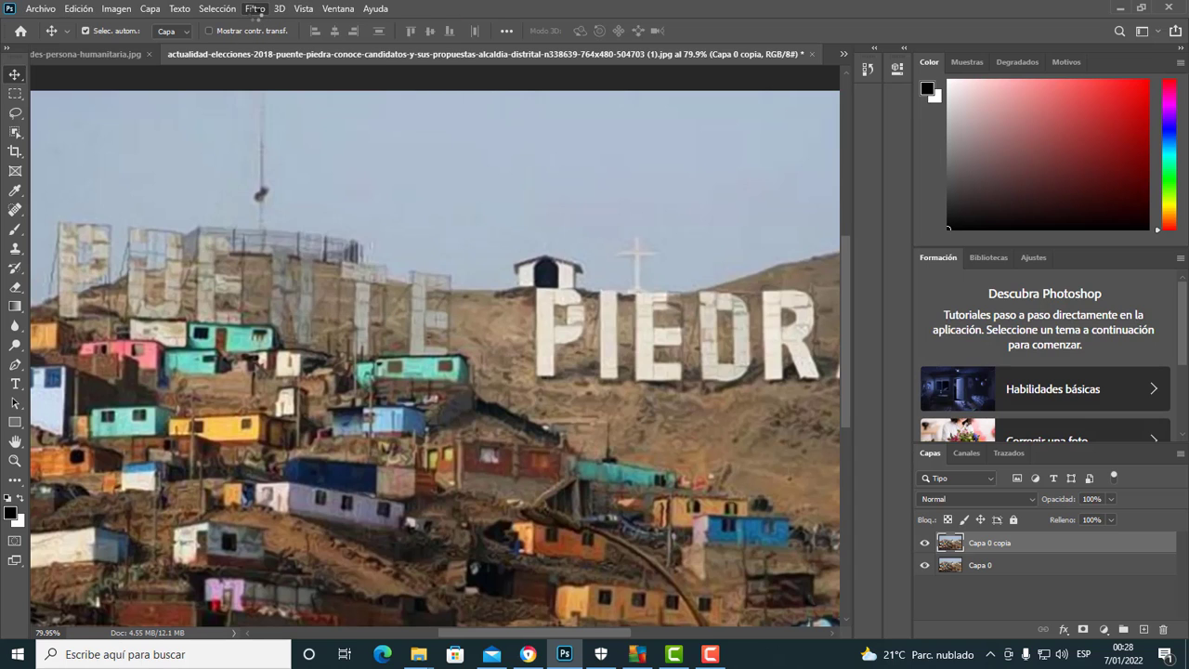
left_click(256, 10)
left_click(255, 9)
left_click(255, 10)
left_click(257, 11)
left_click(255, 9)
left_click(254, 9)
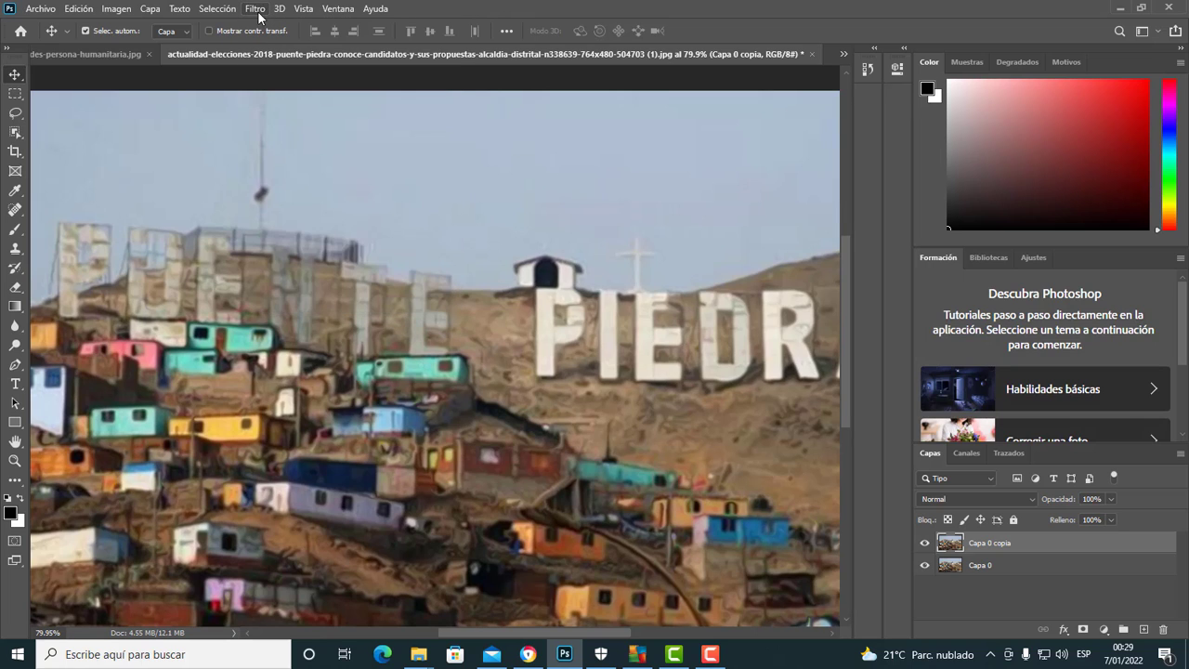
left_click(258, 12)
left_click(260, 17)
left_click(256, 11)
left_click(259, 13)
left_click(255, 11)
left_click(255, 13)
left_click(256, 12)
left_click(266, 17)
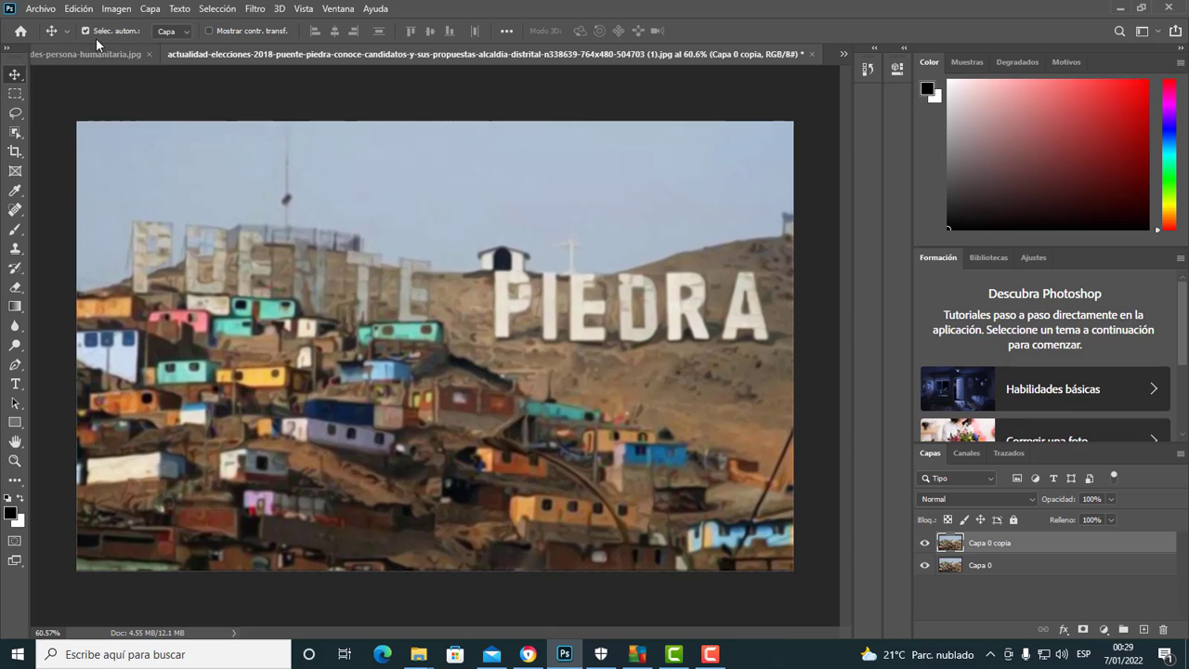
left_click(116, 8)
mouse_move(195, 46)
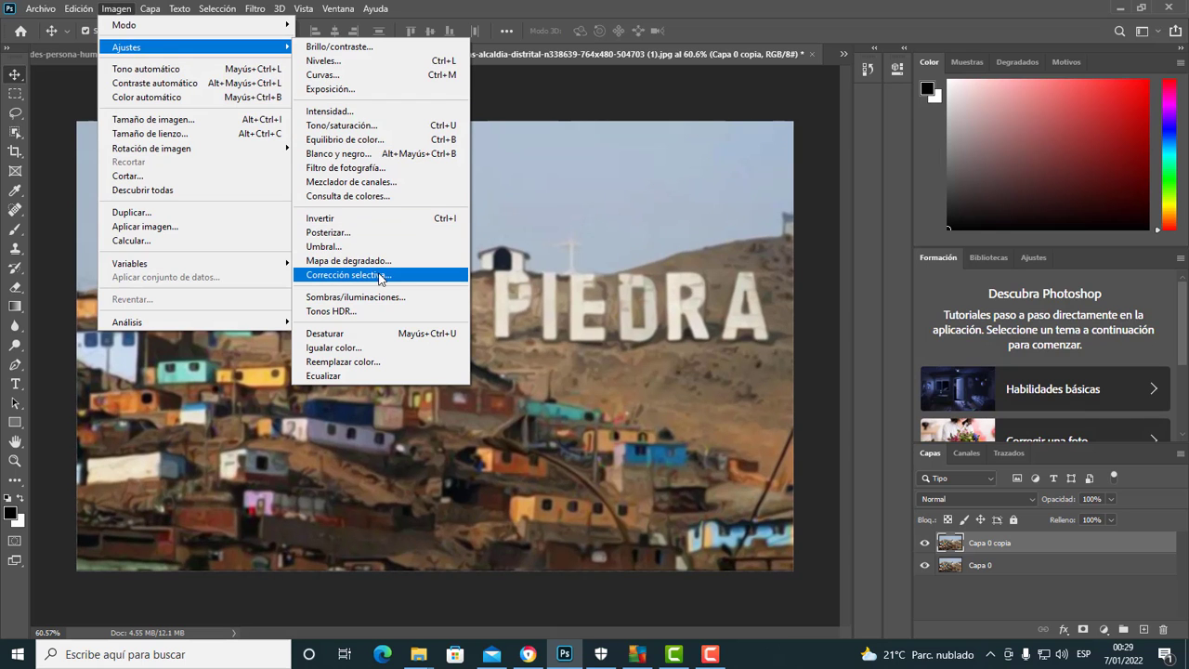
Step: Apply Shadows/Highlights with Color +91, shadows 26/67/57 and highlights 0/83/82
left_click(384, 297)
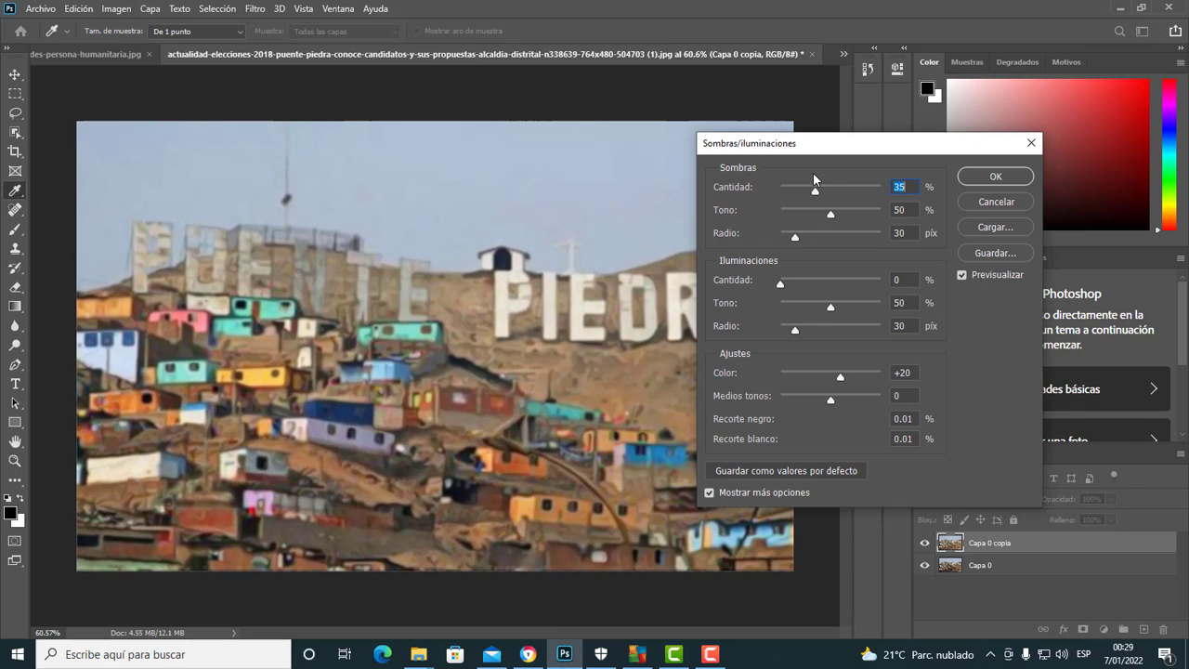
left_click_drag(895, 140, 972, 127)
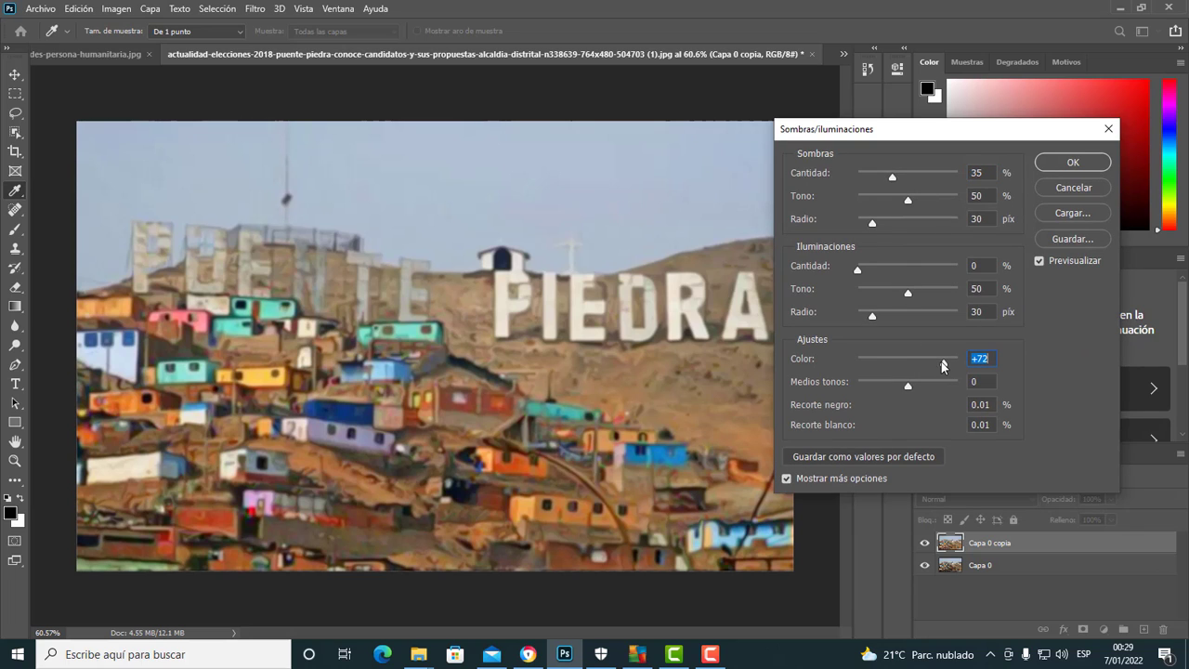
left_click_drag(966, 358, 955, 360)
mouse_move(892, 175)
left_mouse_down()
mouse_move(921, 172)
mouse_move(824, 192)
mouse_move(884, 183)
mouse_move(926, 203)
left_mouse_up()
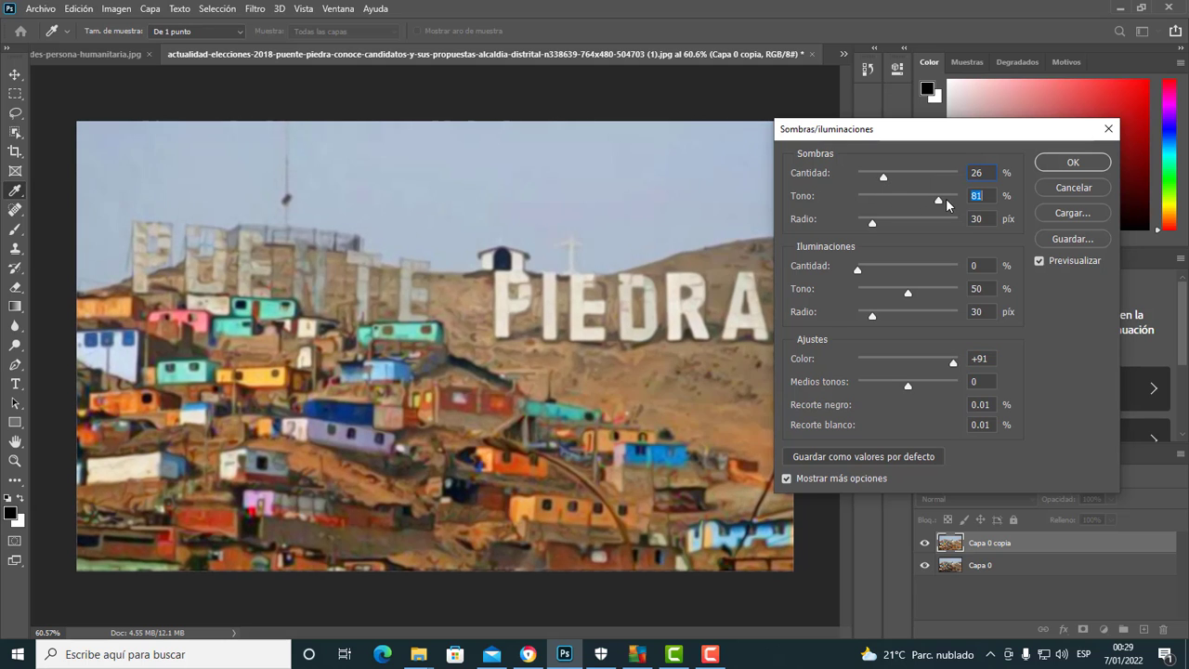
left_click(902, 223)
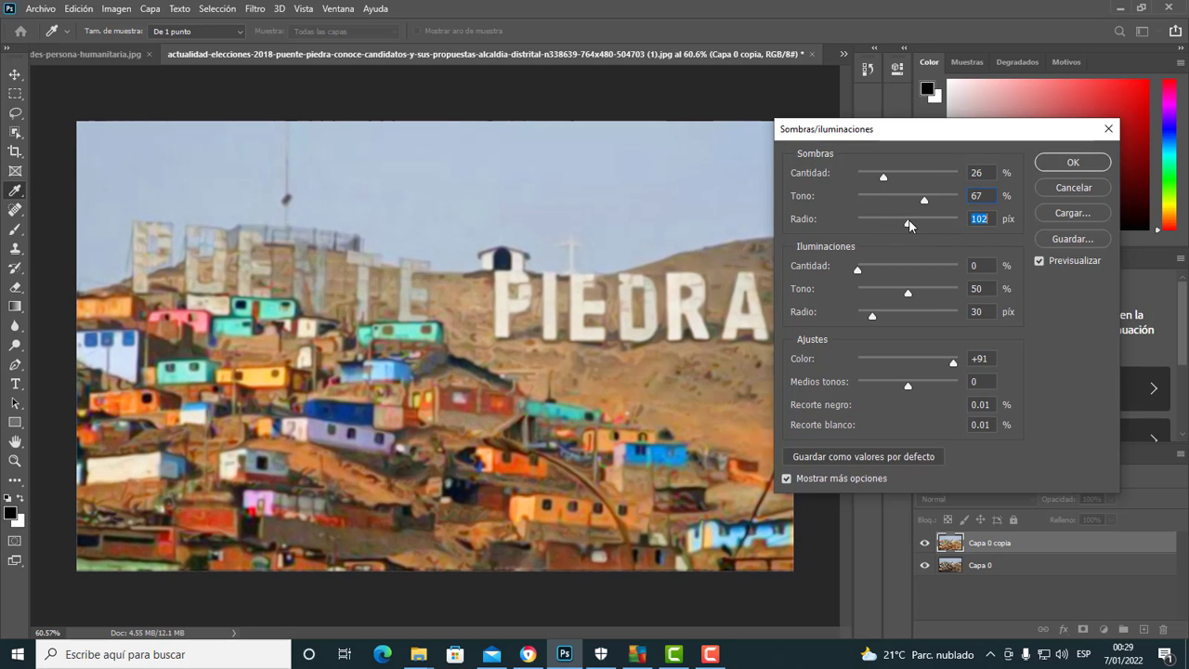
mouse_move(858, 270)
left_mouse_down()
mouse_move(916, 269)
mouse_move(841, 267)
left_mouse_up()
left_click_drag(908, 293, 948, 296)
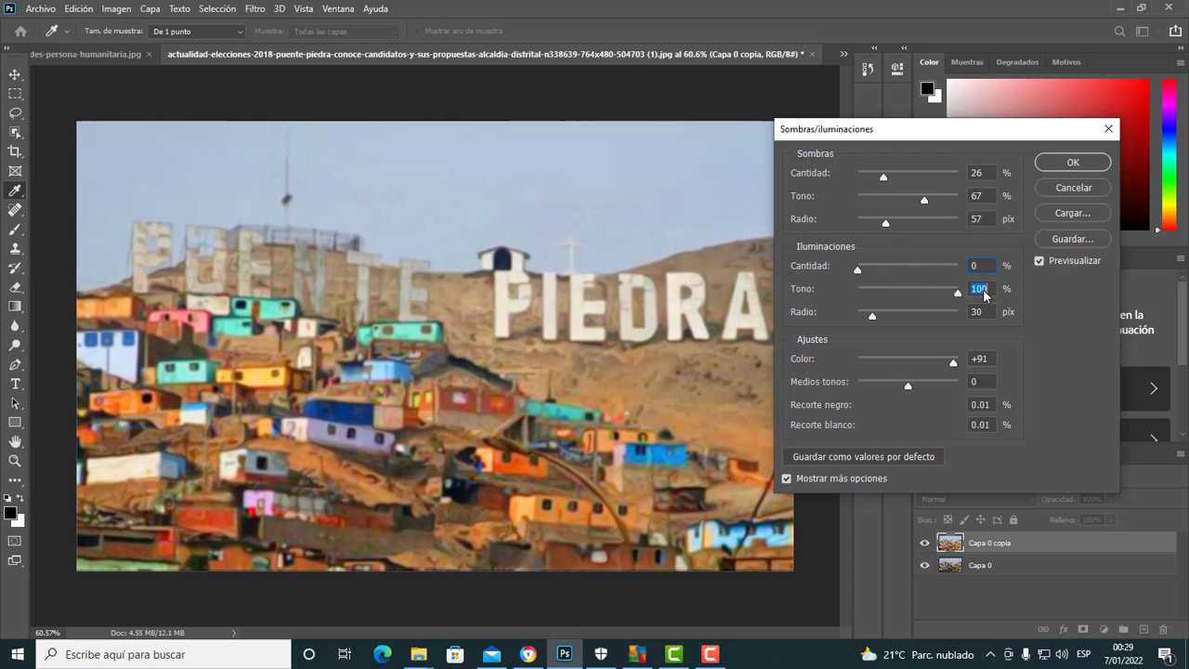
left_click(939, 288)
left_click(934, 316)
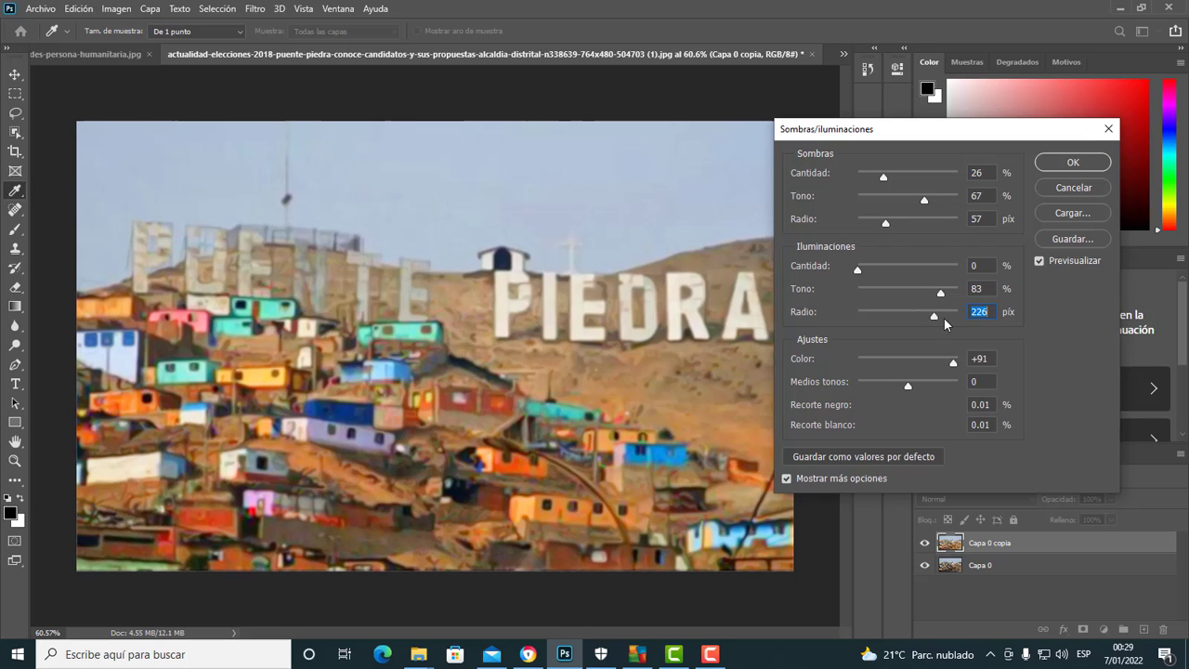
left_click(1073, 163)
Step: Apply the Oil Paint filter with Stylization raised to 8.6
scroll(464, 308, "up", 3)
scroll(464, 308, "up", 2)
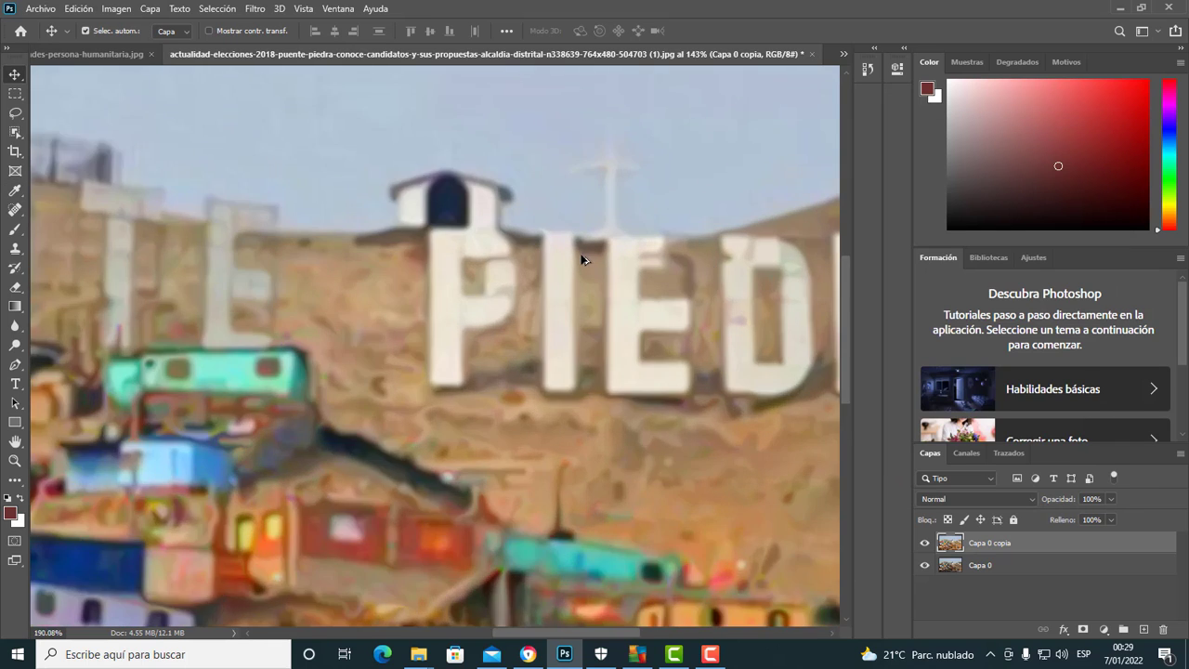
scroll(378, 233, "up", 3)
scroll(499, 366, "down", 1)
scroll(325, 272, "down", 2)
scroll(325, 272, "down", 3)
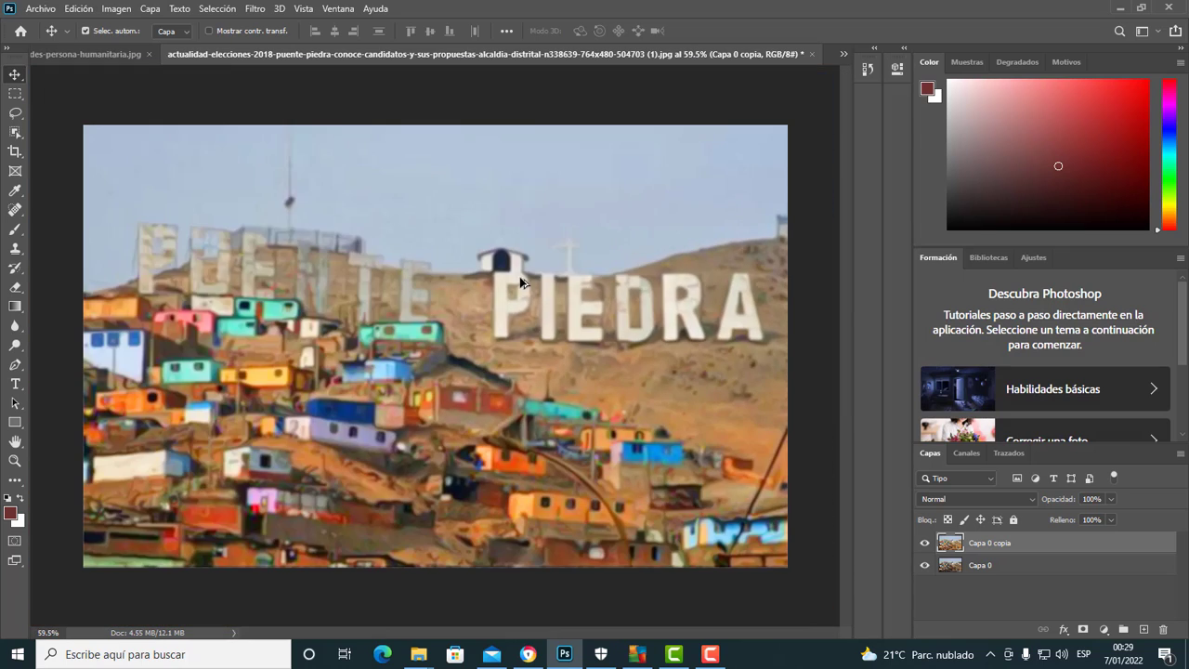
scroll(172, 265, "up", 3)
scroll(181, 284, "down", 3)
scroll(325, 286, "up", 3)
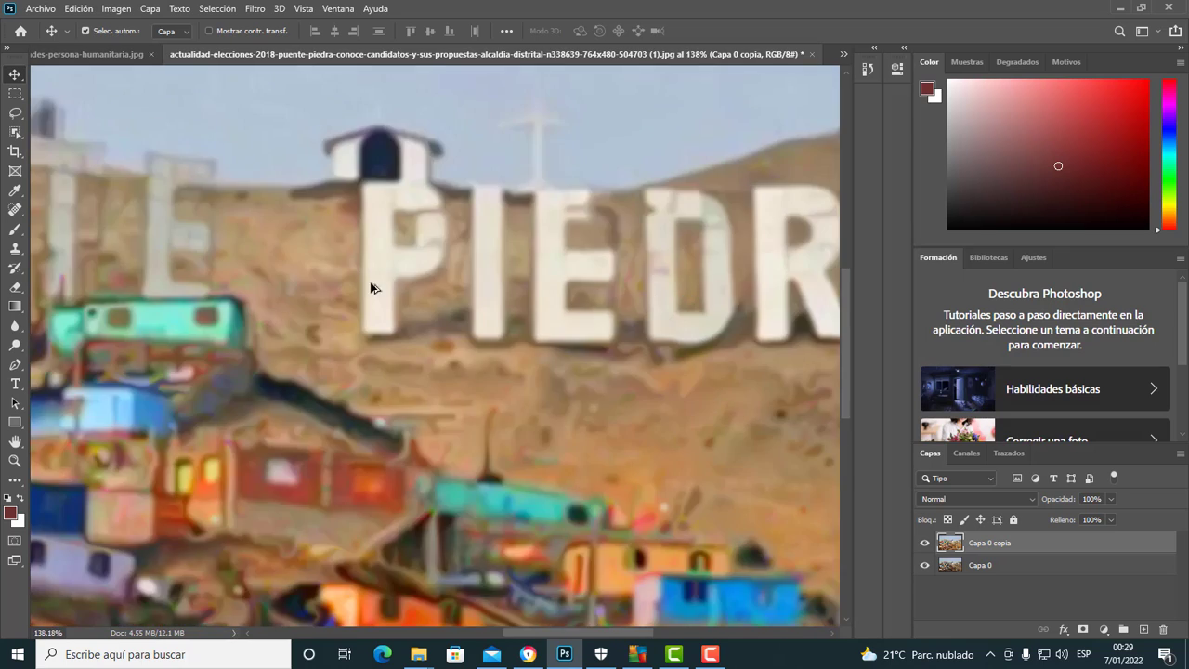
scroll(372, 287, "down", 3)
scroll(284, 289, "up", 2)
left_click(255, 8)
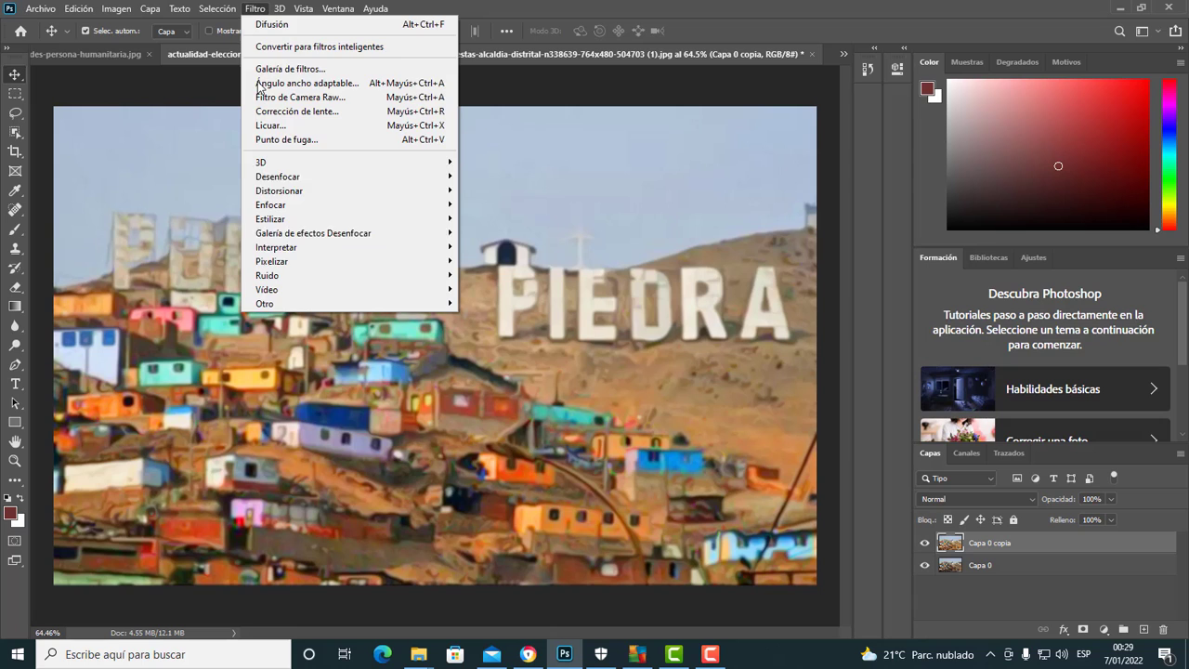
mouse_move(313, 233)
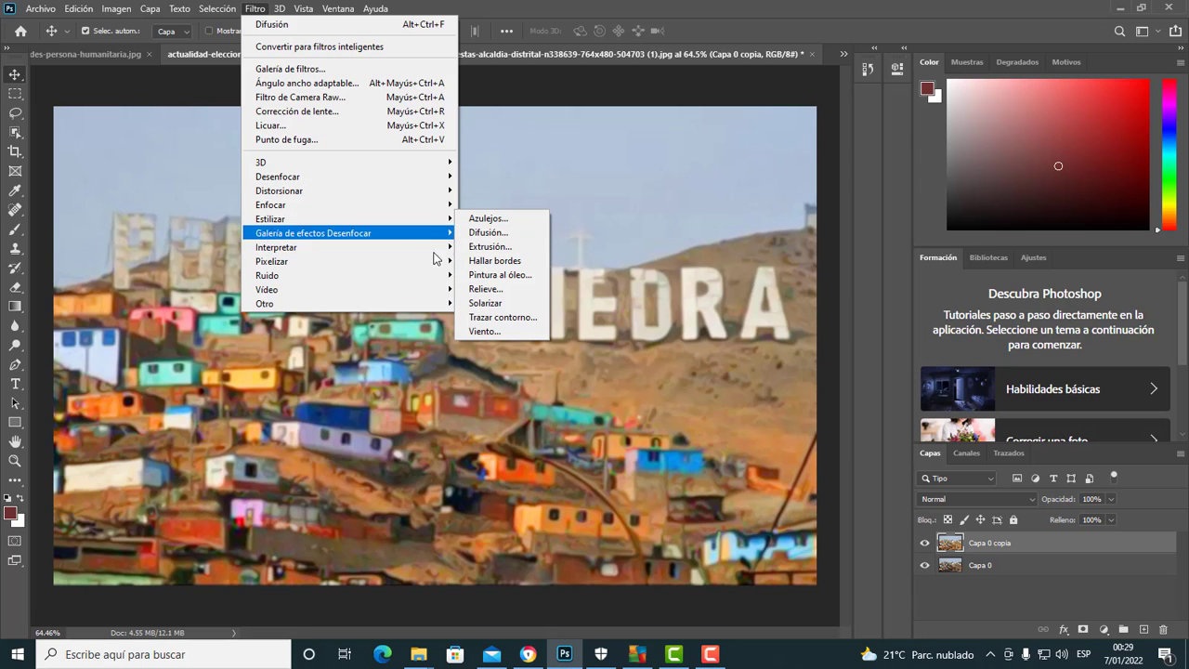
left_click(490, 269)
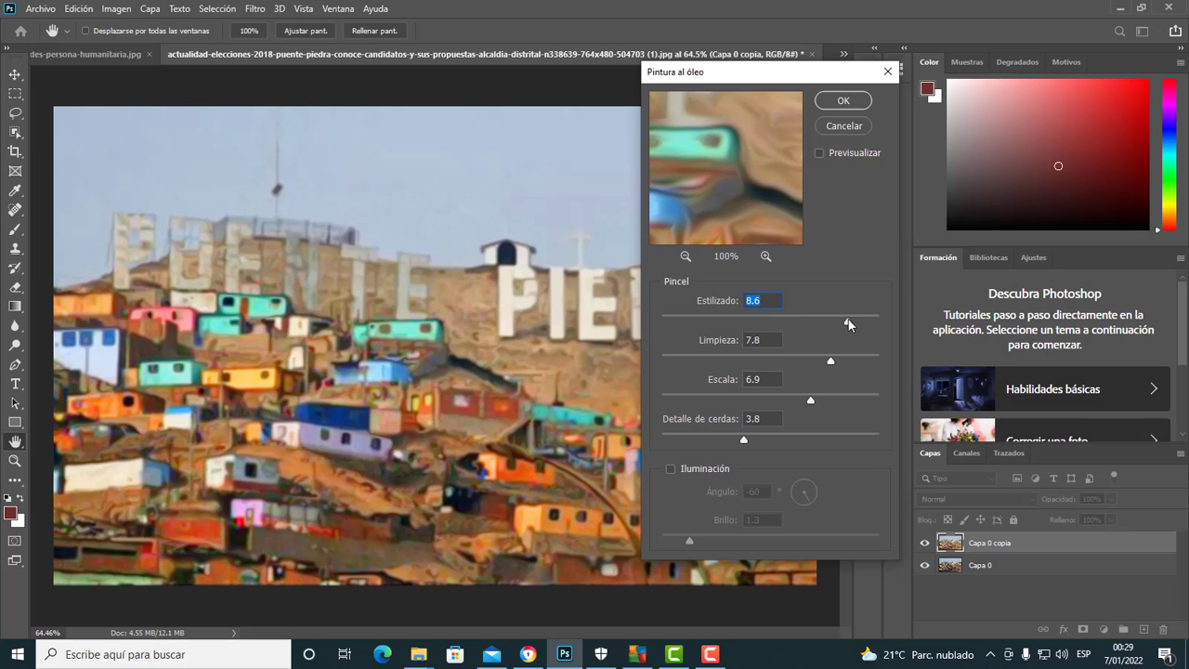
left_click_drag(848, 318, 856, 322)
left_click(844, 104)
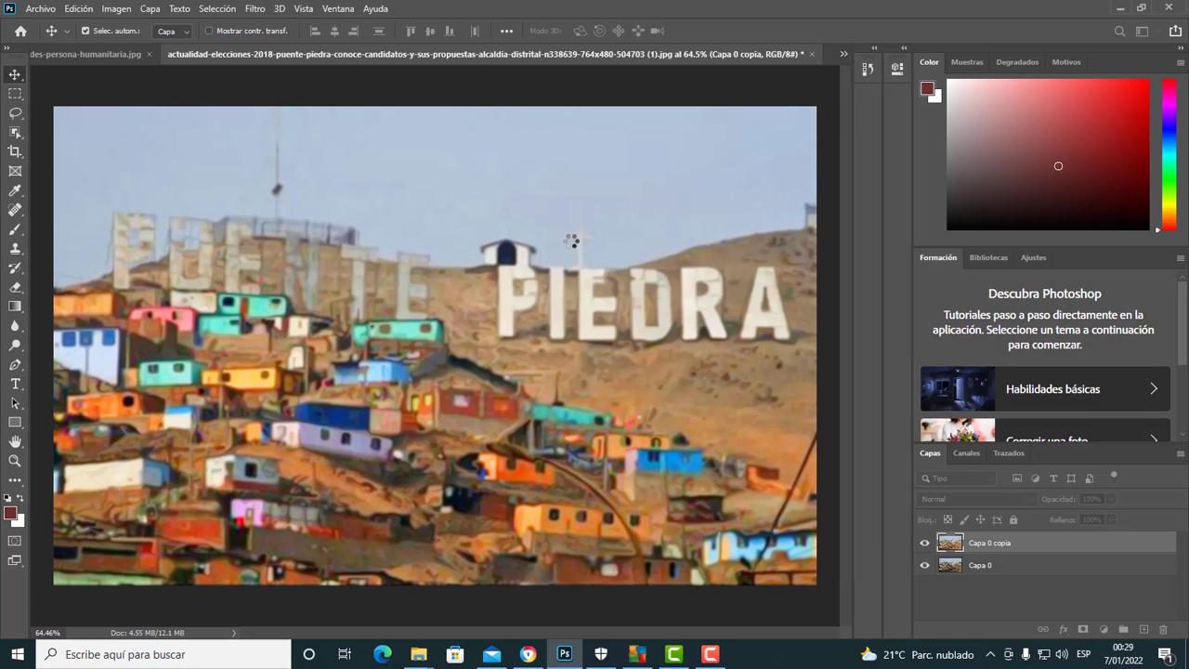
Step: Zoom in and out to inspect the oil-painted houses and hillside
scroll(279, 334, "down", 3)
scroll(357, 409, "up", 2)
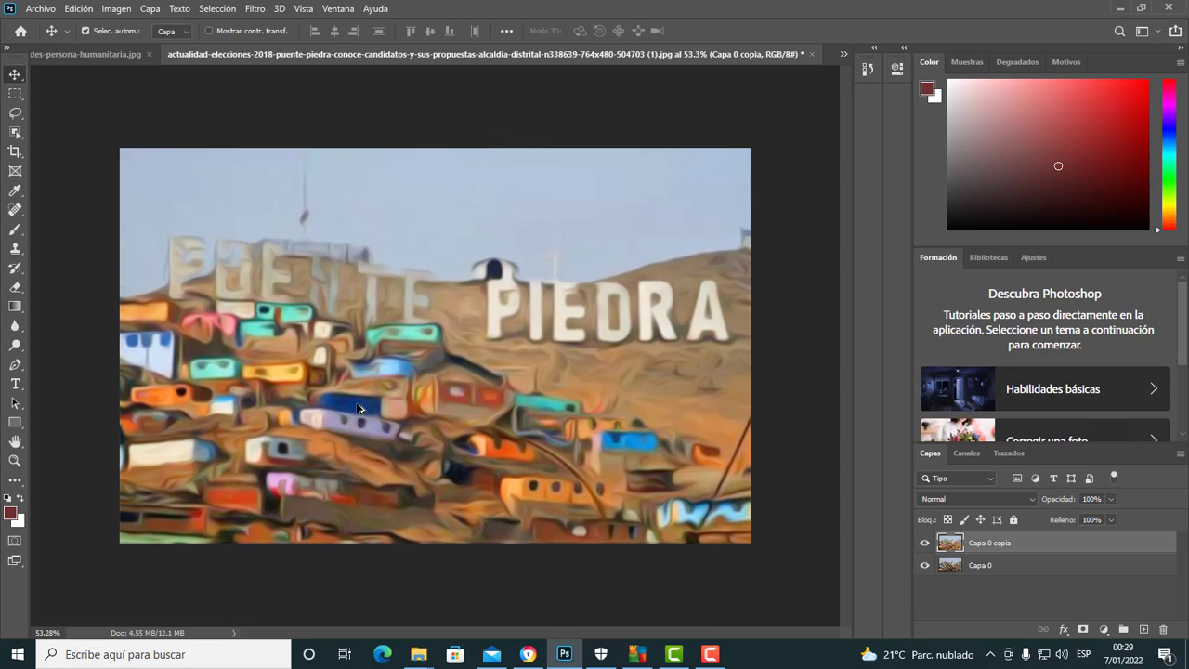
scroll(358, 408, "up", 3)
scroll(355, 409, "down", 1)
scroll(362, 437, "up", 4)
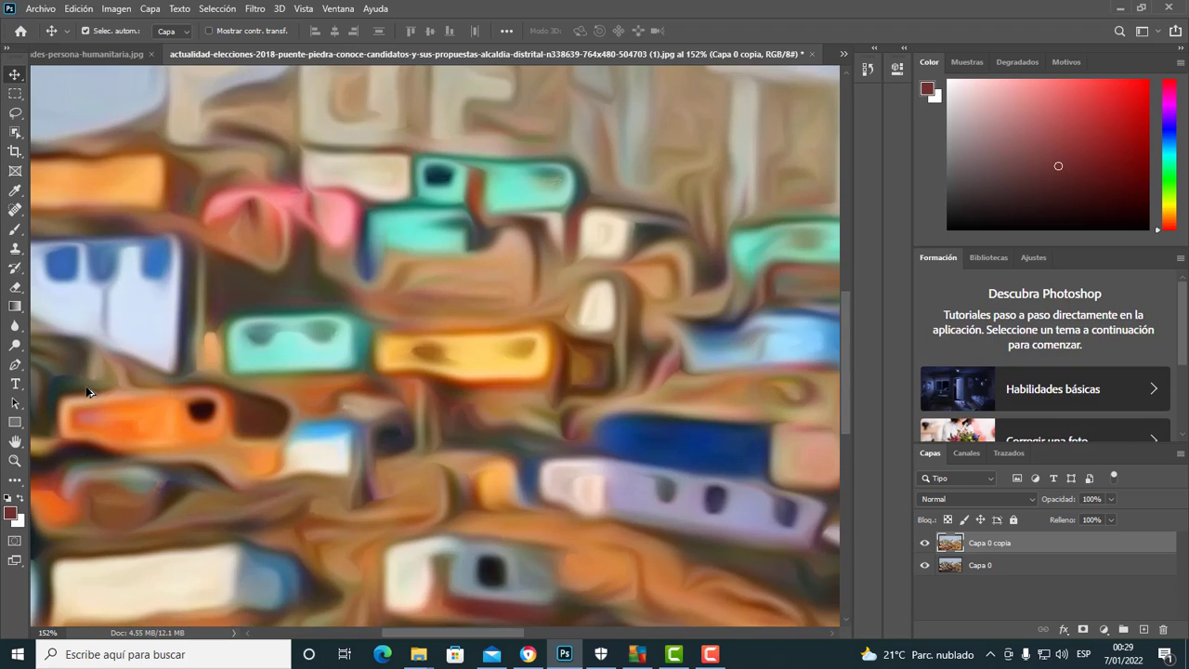
scroll(372, 465, "up", 2)
scroll(377, 483, "up", 2)
scroll(233, 288, "down", 2)
scroll(252, 273, "down", 2)
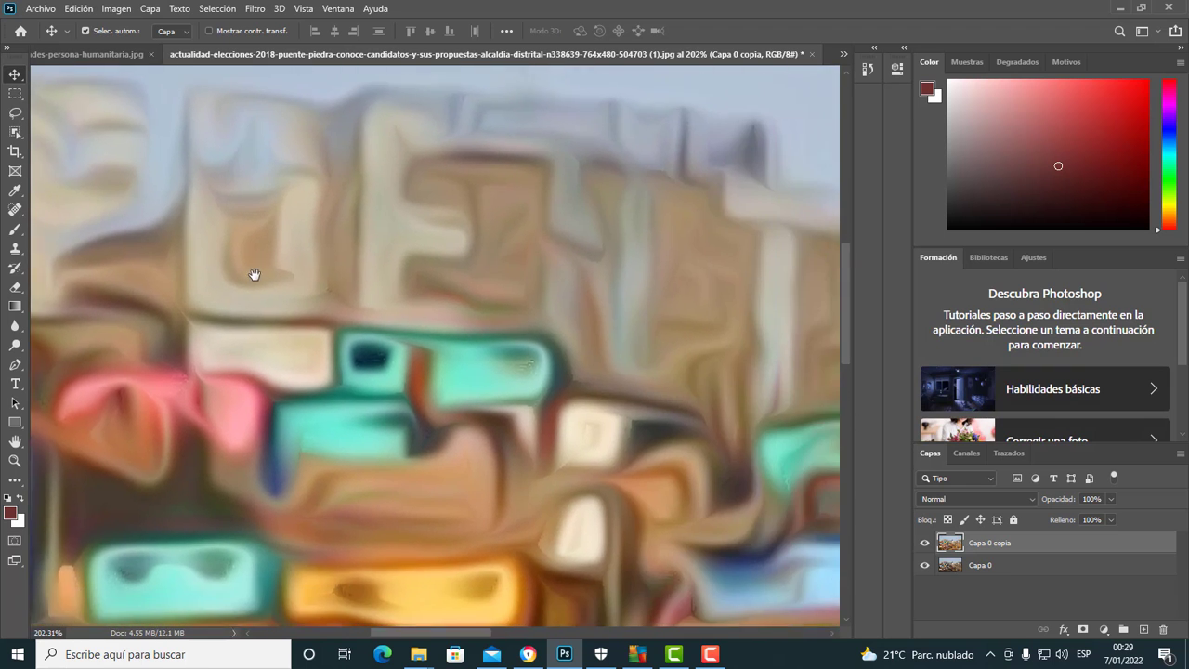
scroll(257, 287, "down", 2)
scroll(263, 304, "down", 4)
scroll(450, 307, "up", 2)
scroll(409, 344, "up", 2)
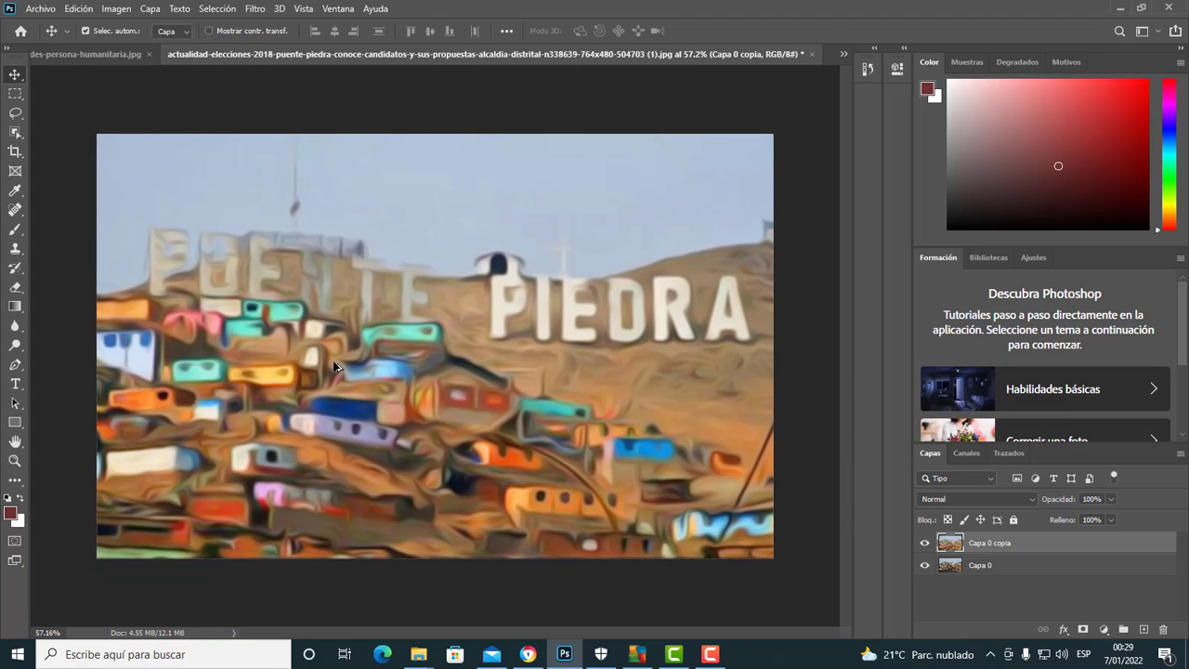
Step: Toggle Capa 0 copia off and on to compare, then pan to the PIEDRA letters
left_click(924, 546)
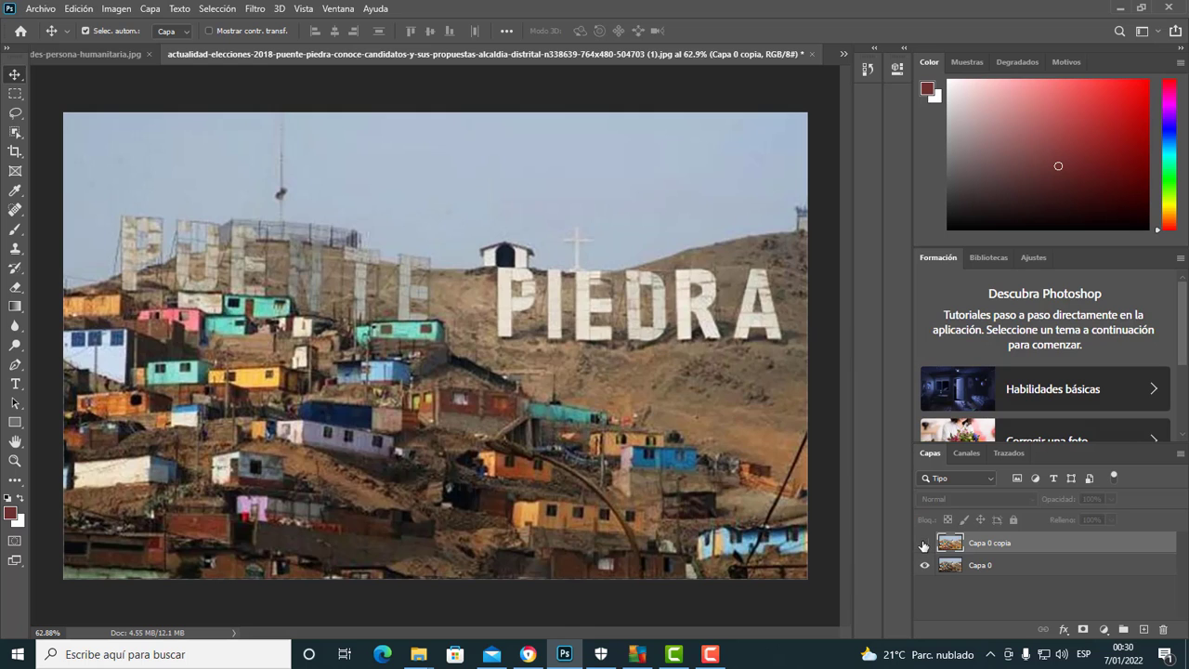
left_click(925, 545)
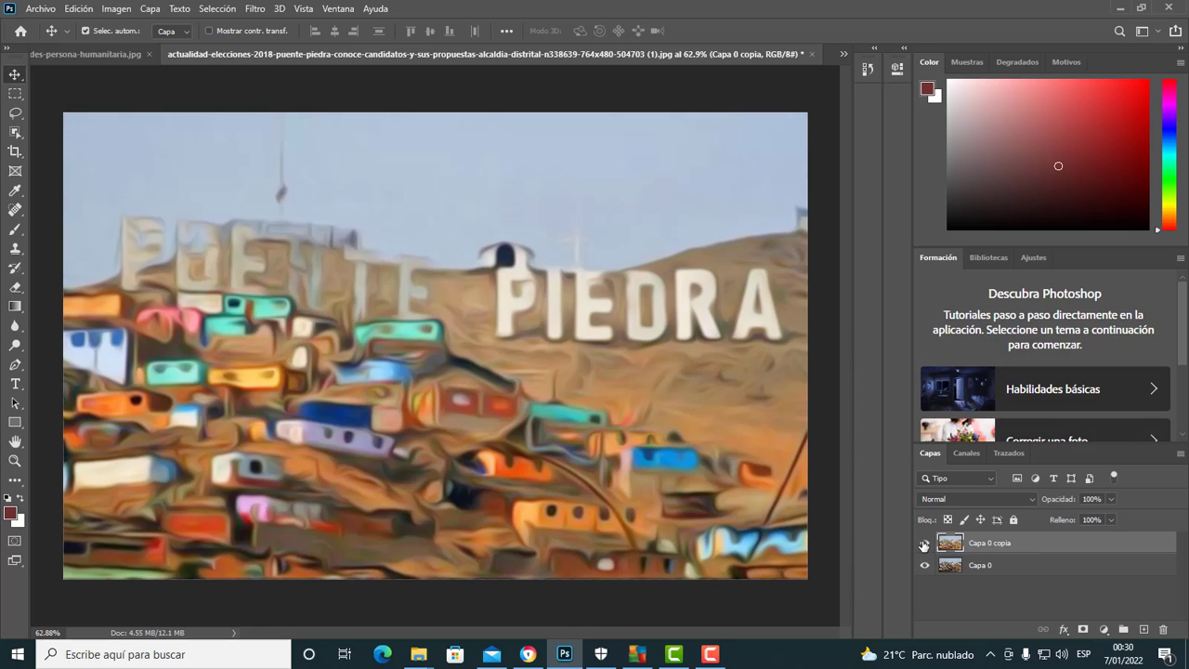
scroll(642, 294, "up", 5)
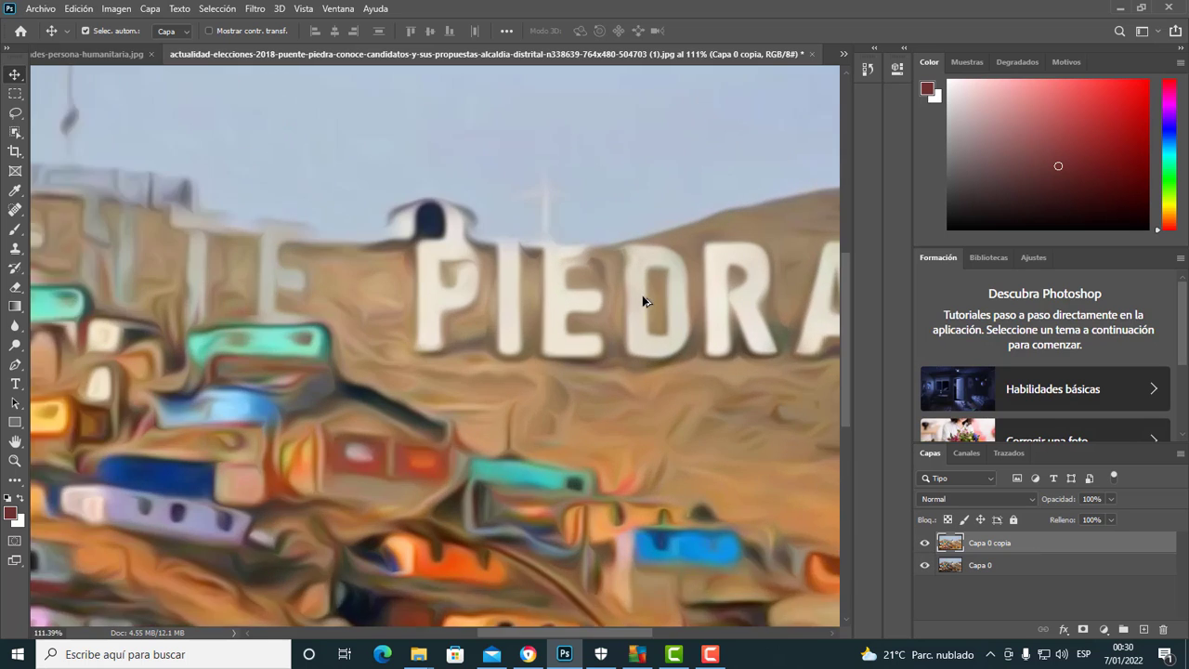
mouse_move(671, 344)
left_mouse_down()
mouse_move(496, 348)
mouse_move(329, 316)
mouse_move(390, 438)
mouse_move(603, 299)
mouse_move(685, 326)
mouse_move(247, 364)
mouse_move(520, 310)
mouse_move(338, 404)
mouse_move(465, 266)
mouse_move(497, 310)
left_mouse_up()
Step: Zoom around the finished painting and minimize Photoshop to return to Chrome
scroll(465, 335, "down", 3)
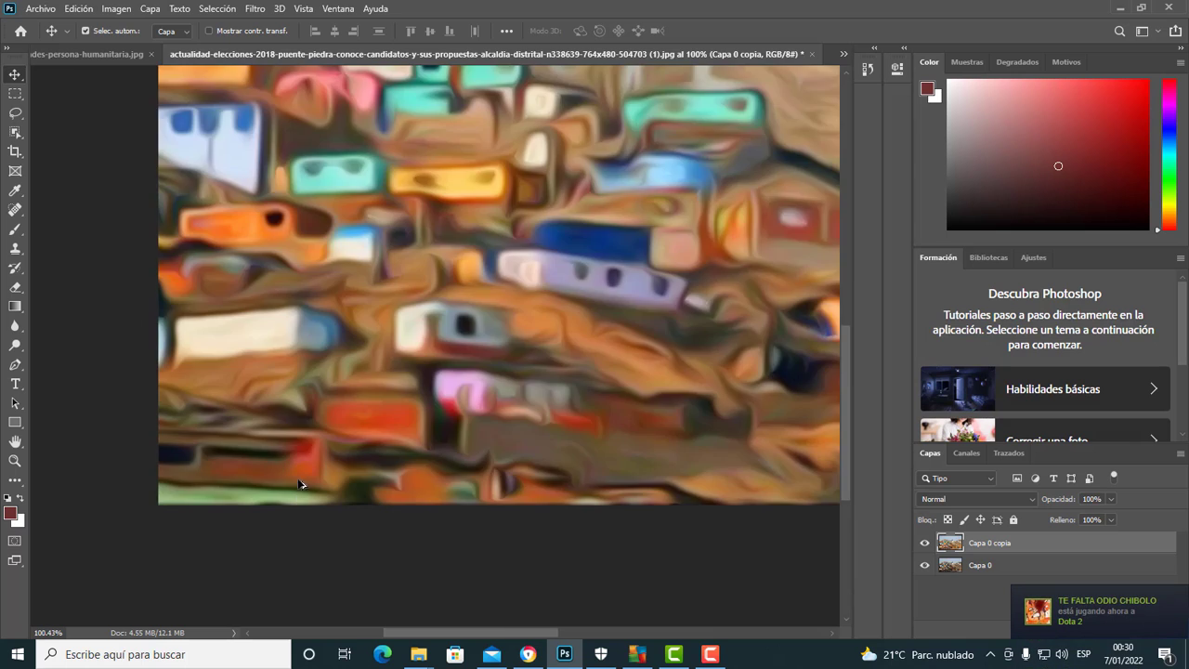
scroll(440, 357, "down", 2)
scroll(440, 356, "up", 2)
scroll(441, 347, "down", 1)
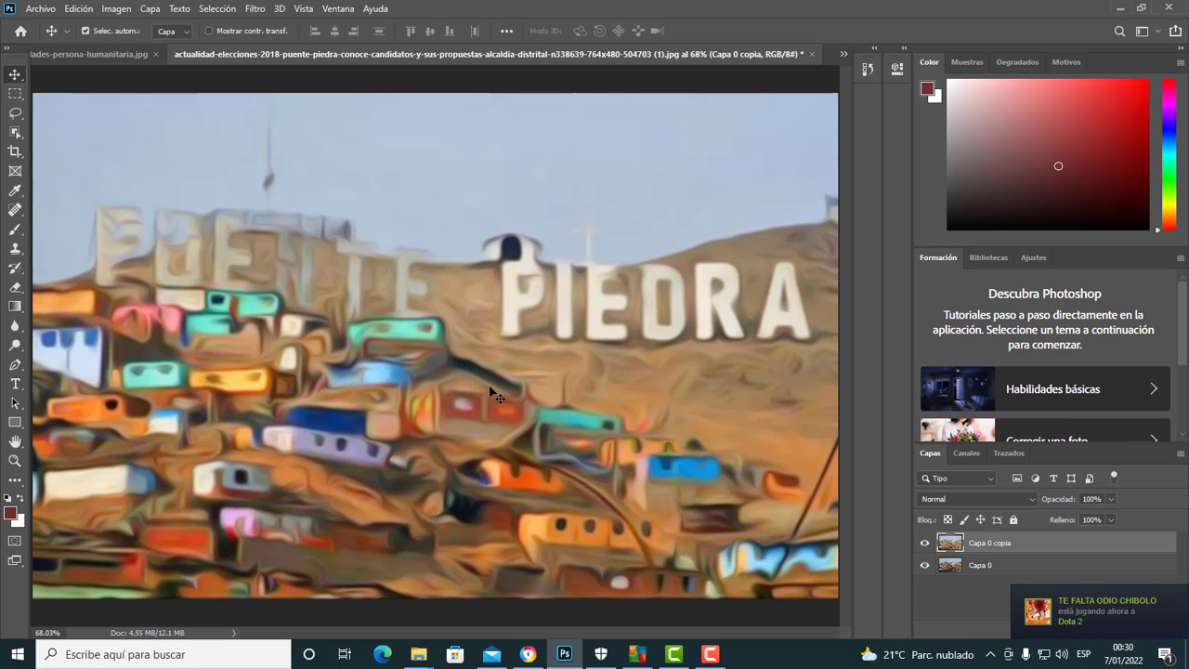
left_click(1125, 8)
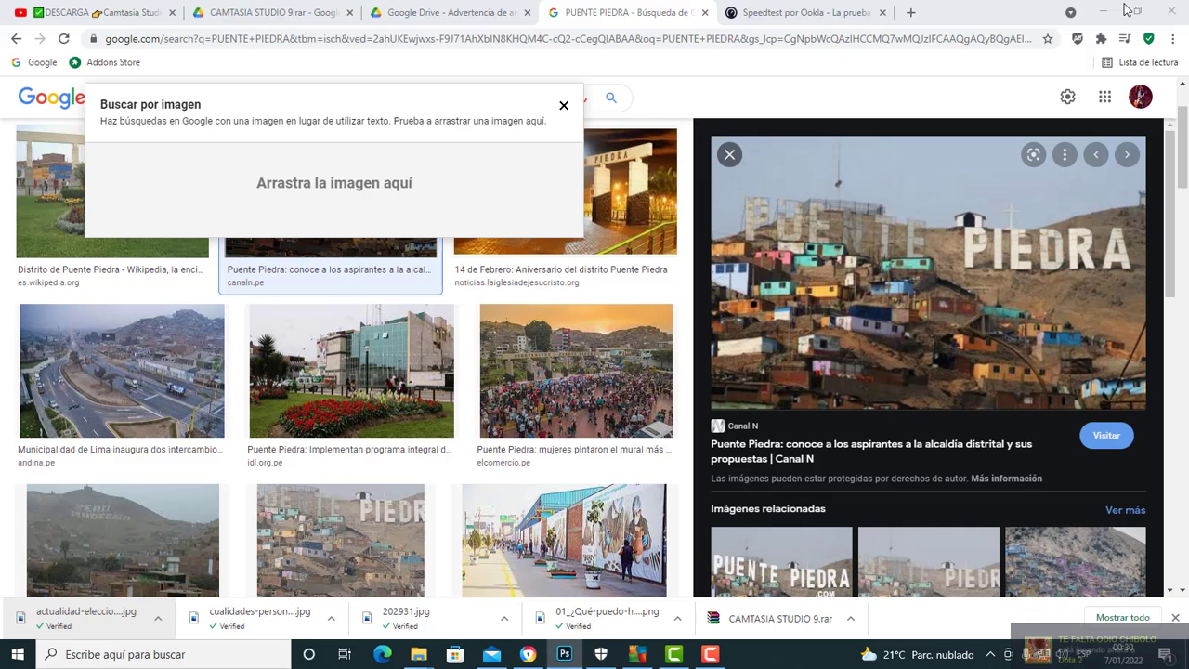